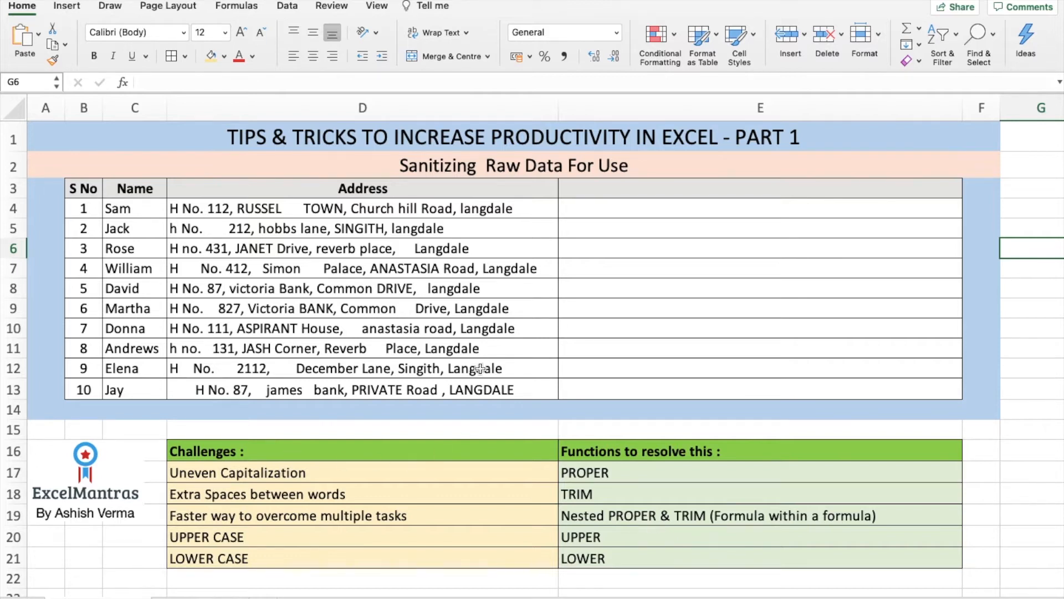
# Enter the formula =PROPER(D4) in cell E4 to fix the capitalization of the first address
pyautogui.moveTo(319, 217); pyautogui.dragTo(307, 400)
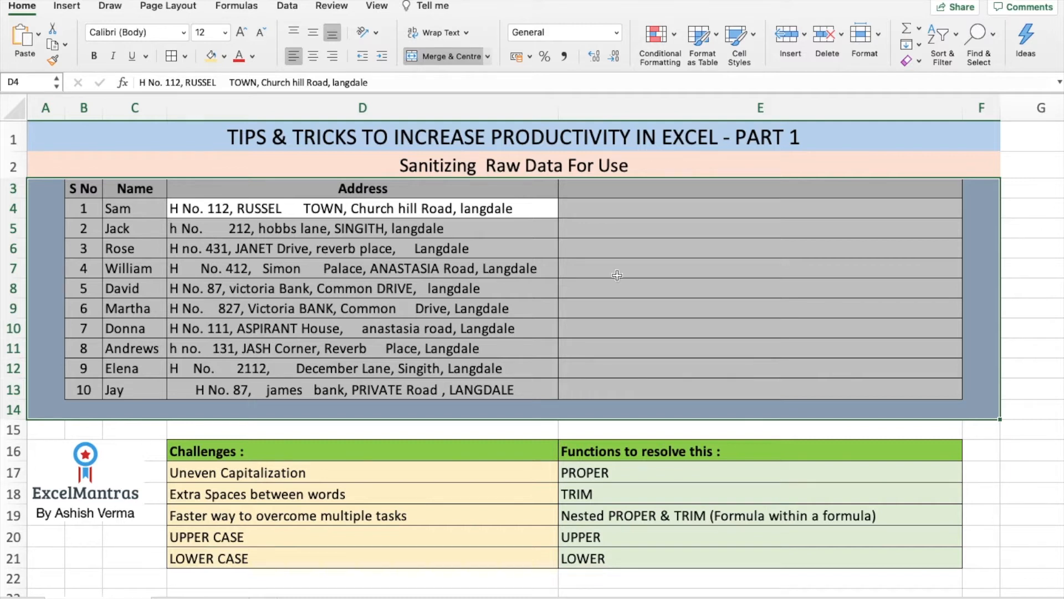
pyautogui.click(619, 213)
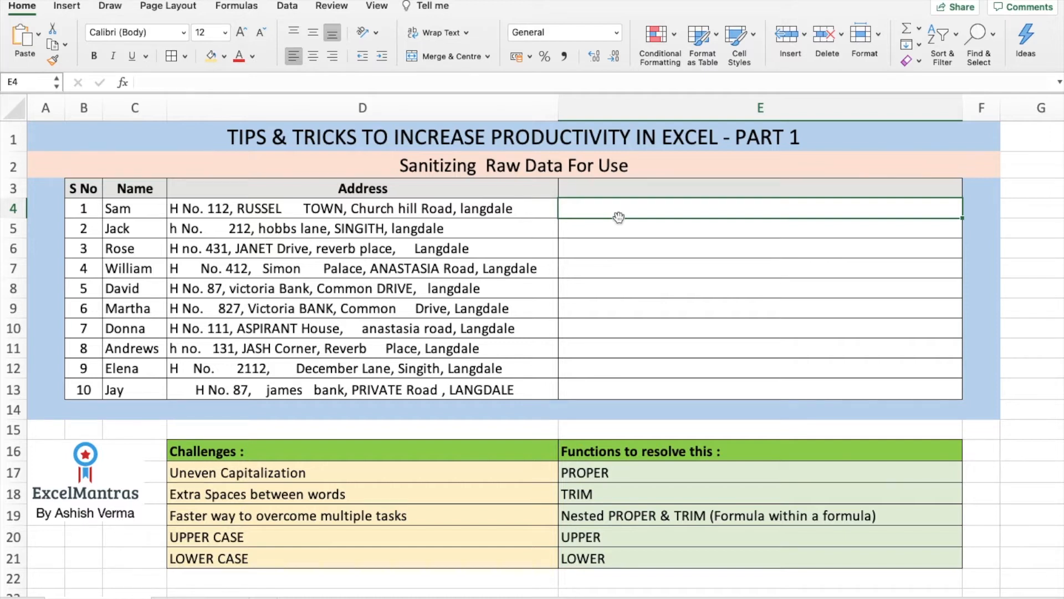
pyautogui.write('=proper')
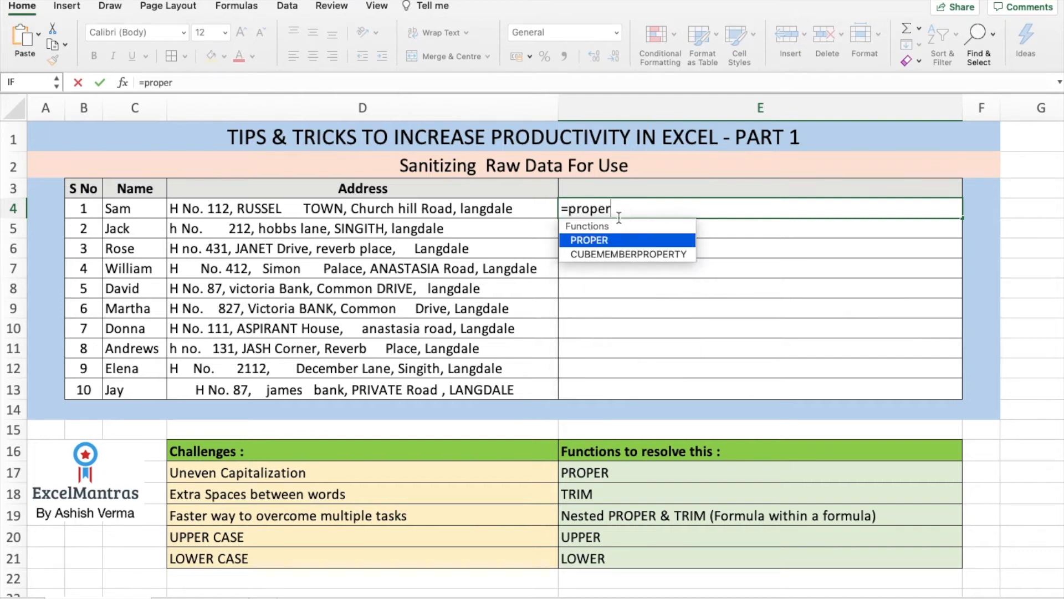
pyautogui.press('Tab')
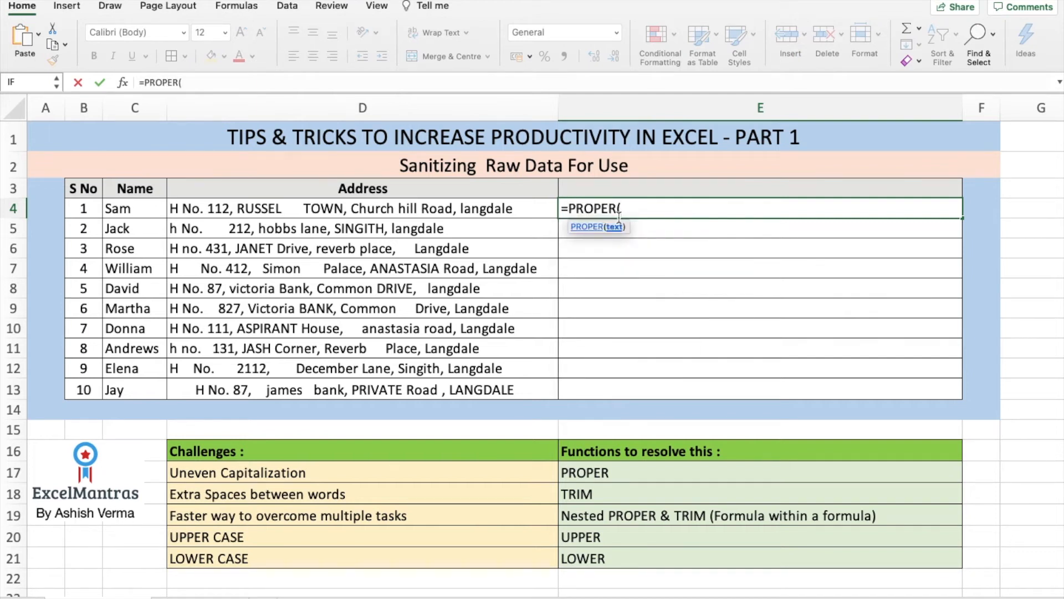
pyautogui.press('Left')
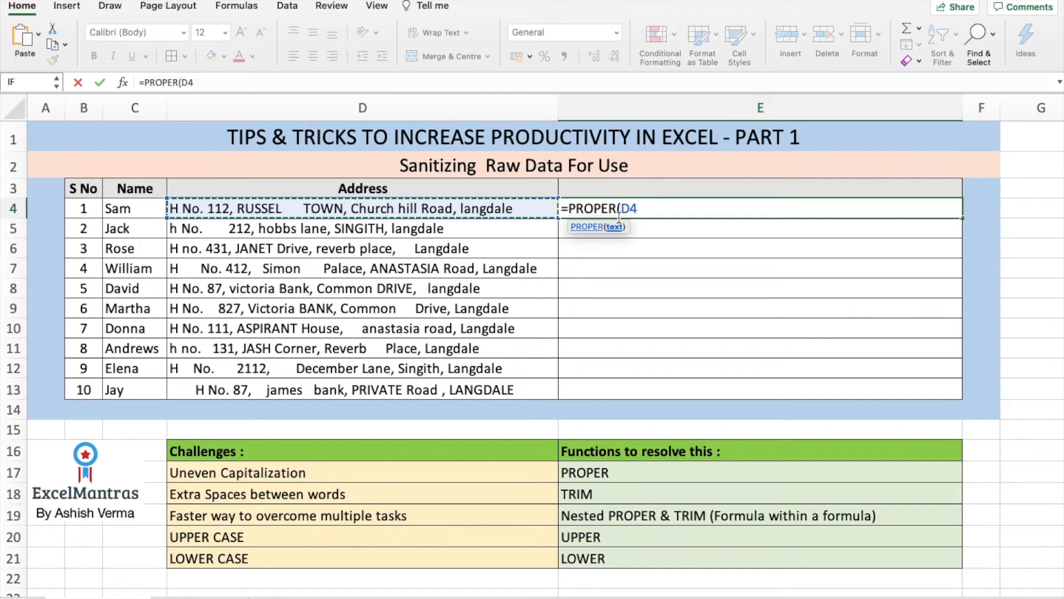
pyautogui.write(')')
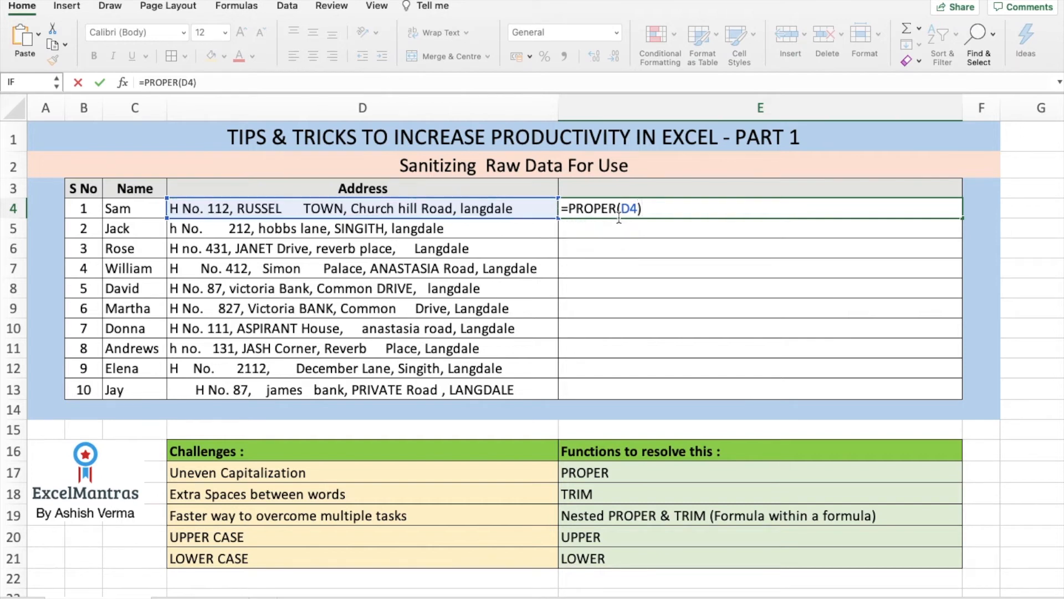
pyautogui.press('Return')
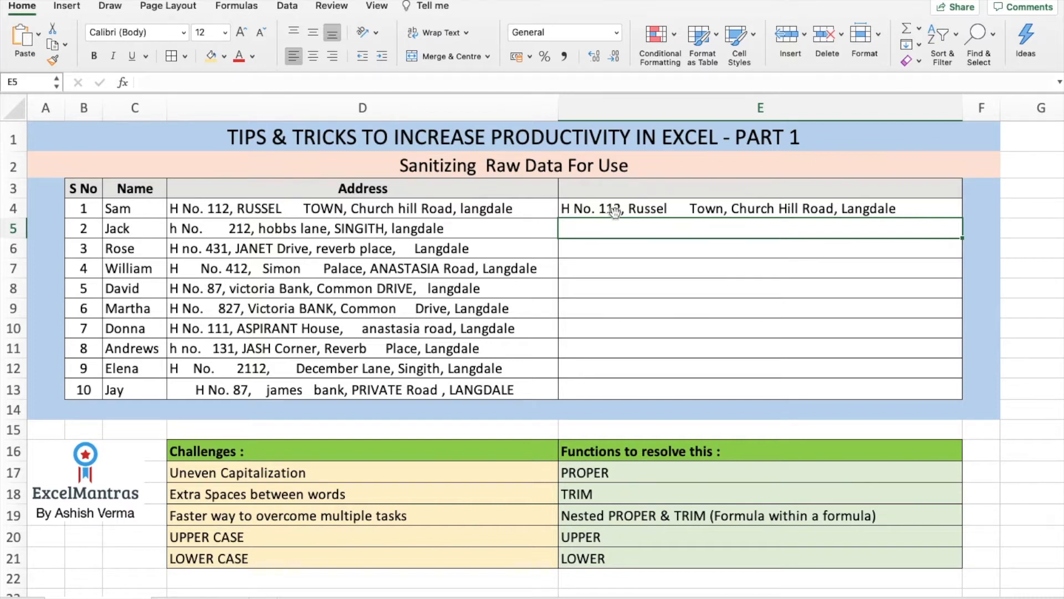
# Fill the PROPER formula from E4 down through E13, alongside all the addresses
pyautogui.click(495, 213)
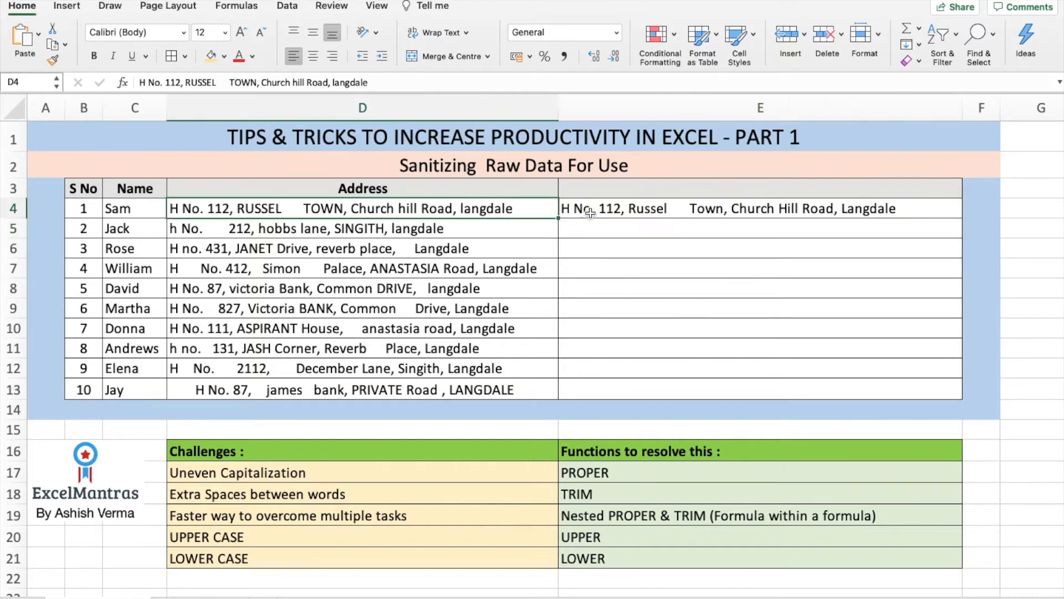
pyautogui.click(637, 215)
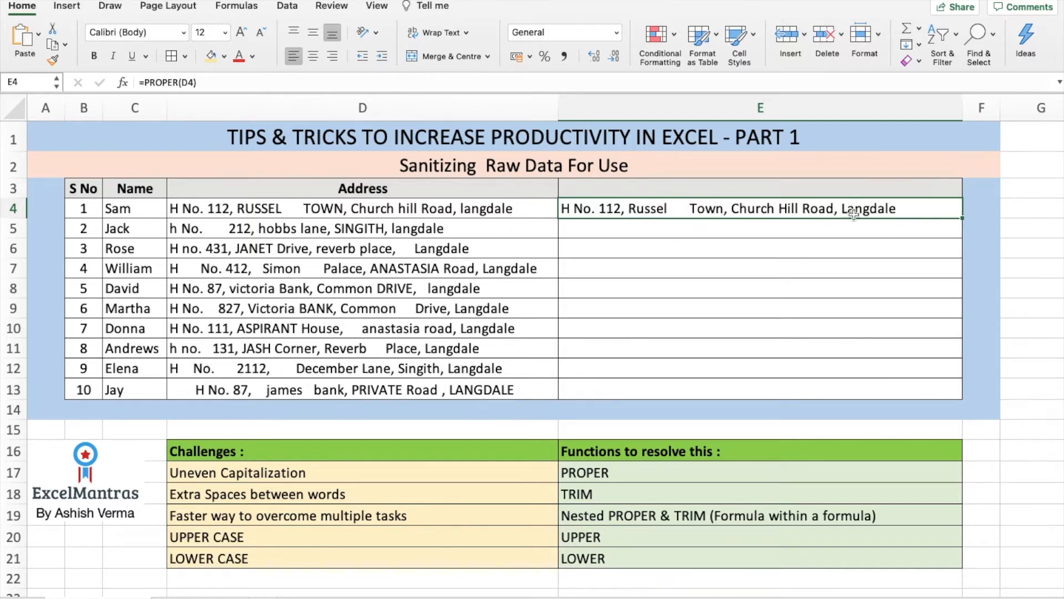
pyautogui.doubleClick(962, 218)
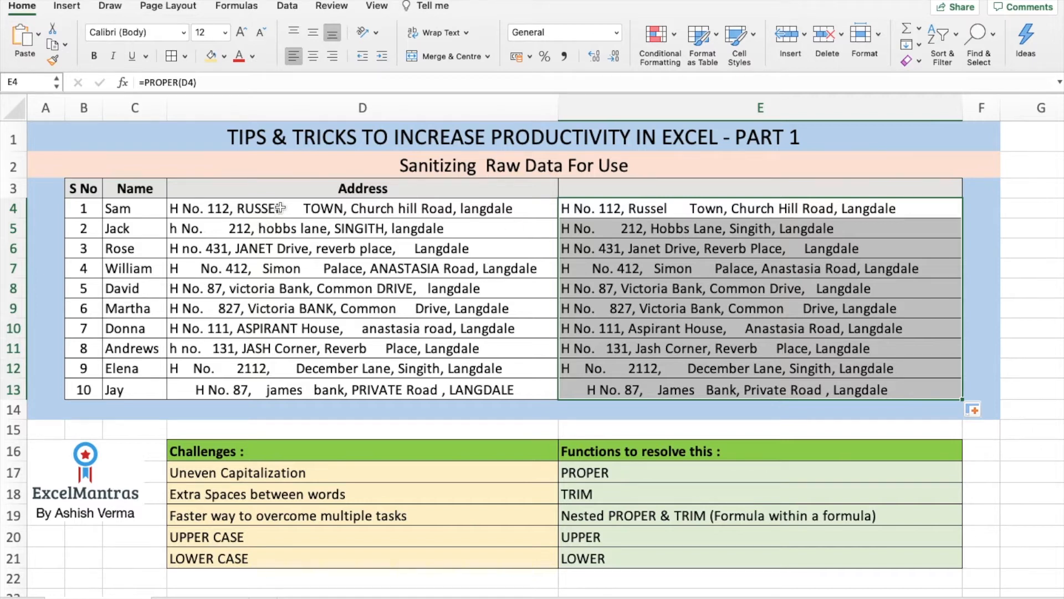
# Clear the PROPER formulas from cells E4 through E13
pyautogui.click(615, 214)
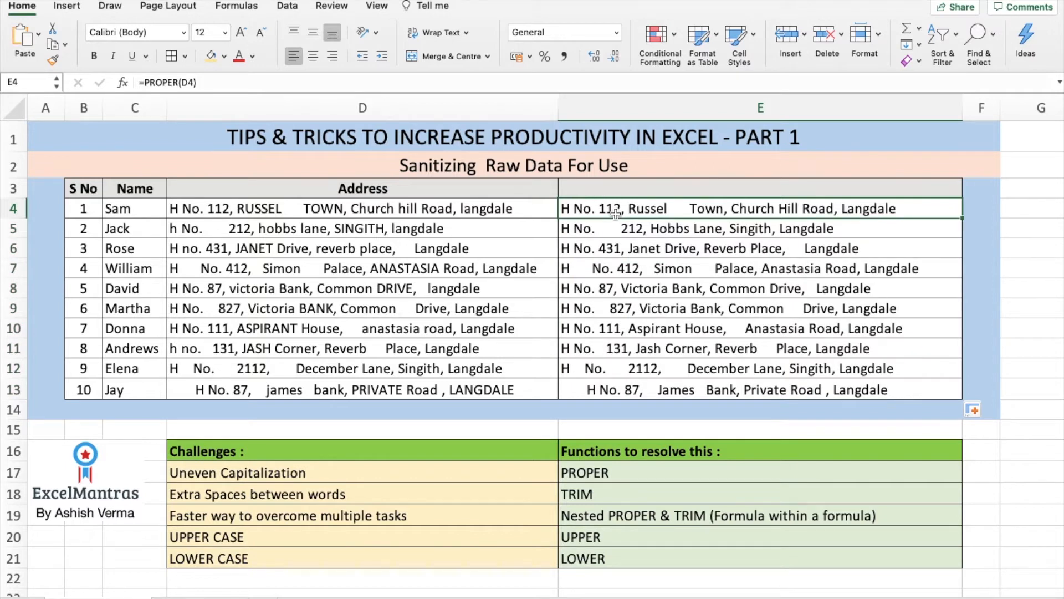
pyautogui.hotkey('shift', 'Down')
pyautogui.hotkey('shift', 'Down')
pyautogui.hotkey('shift', 'Down')
pyautogui.hotkey('shift', 'Down')
pyautogui.hotkey('shift', 'Down')
pyautogui.hotkey('shift', 'Down')
pyautogui.hotkey('shift', 'Down')
pyautogui.hotkey('shift', 'Down')
pyautogui.hotkey('shift', 'Down')
pyautogui.press('Delete')
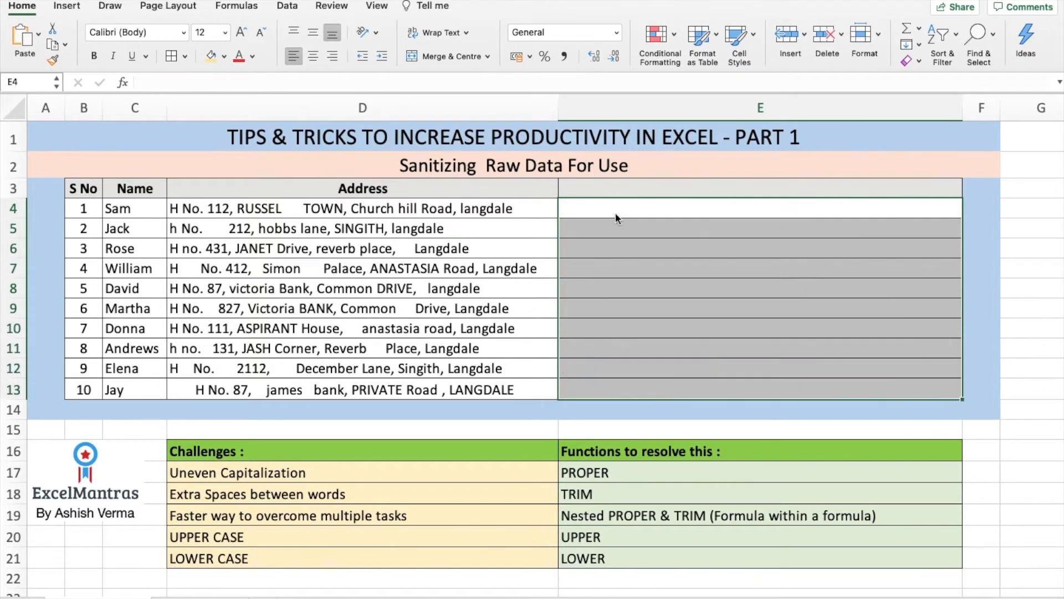
# Enter the formula =TRIM(D4) in cell E4 to remove the extra spaces from the first address
pyautogui.click(607, 210)
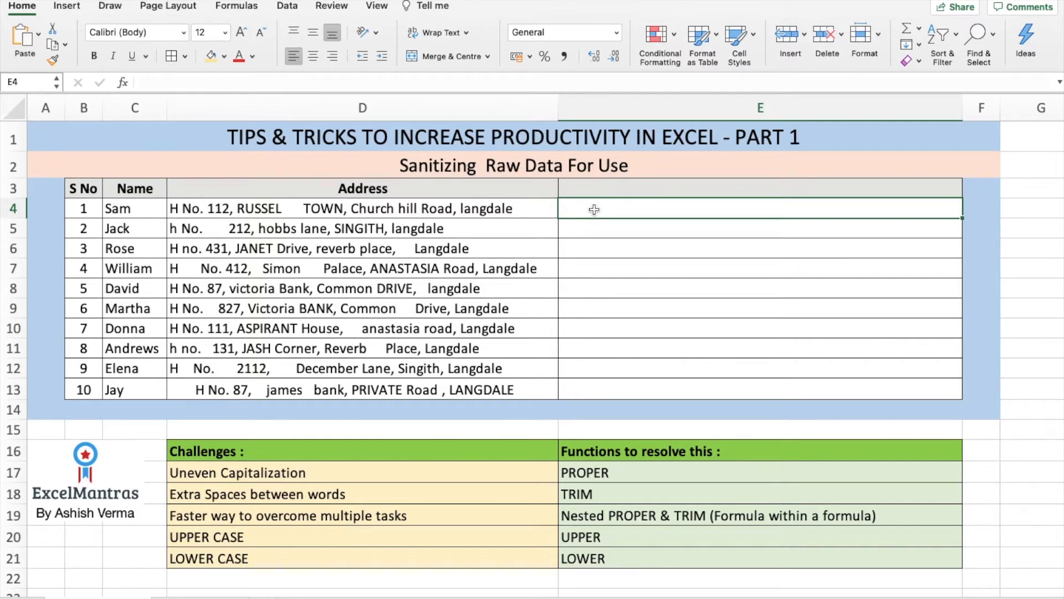
pyautogui.write('=trim')
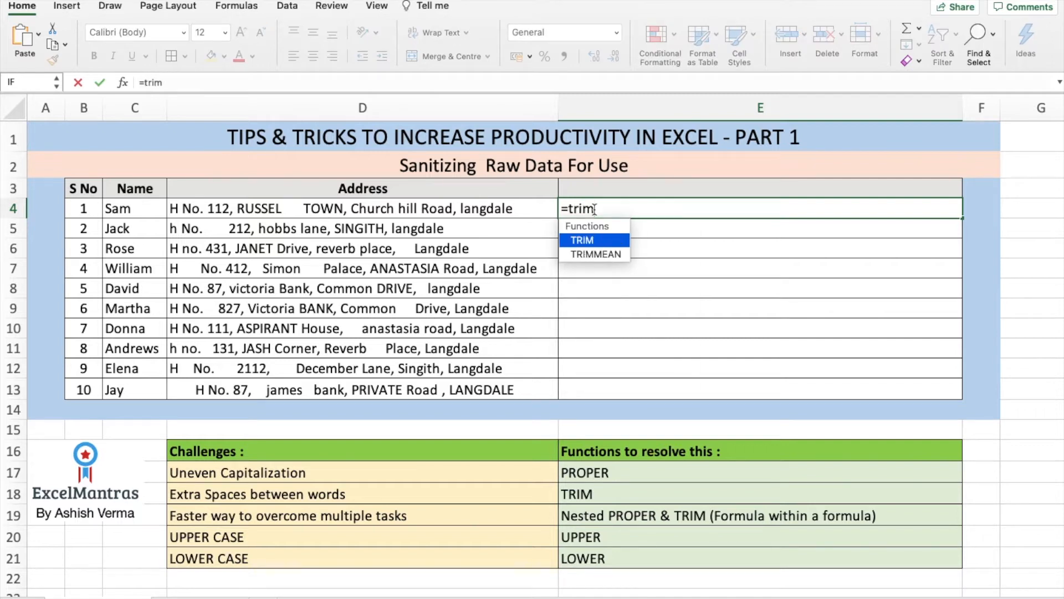
pyautogui.press('Tab')
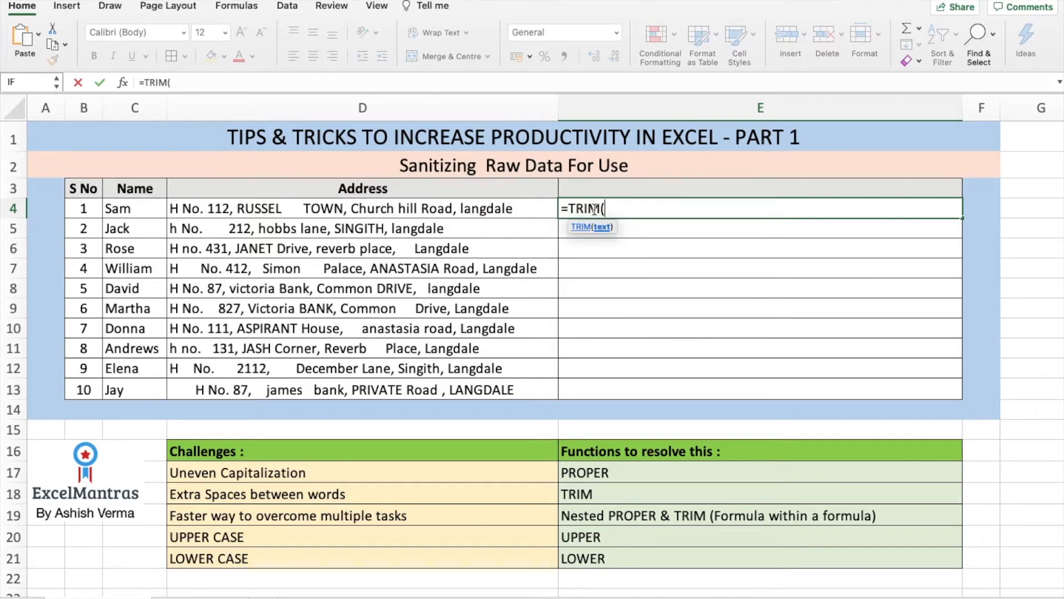
pyautogui.press('Left')
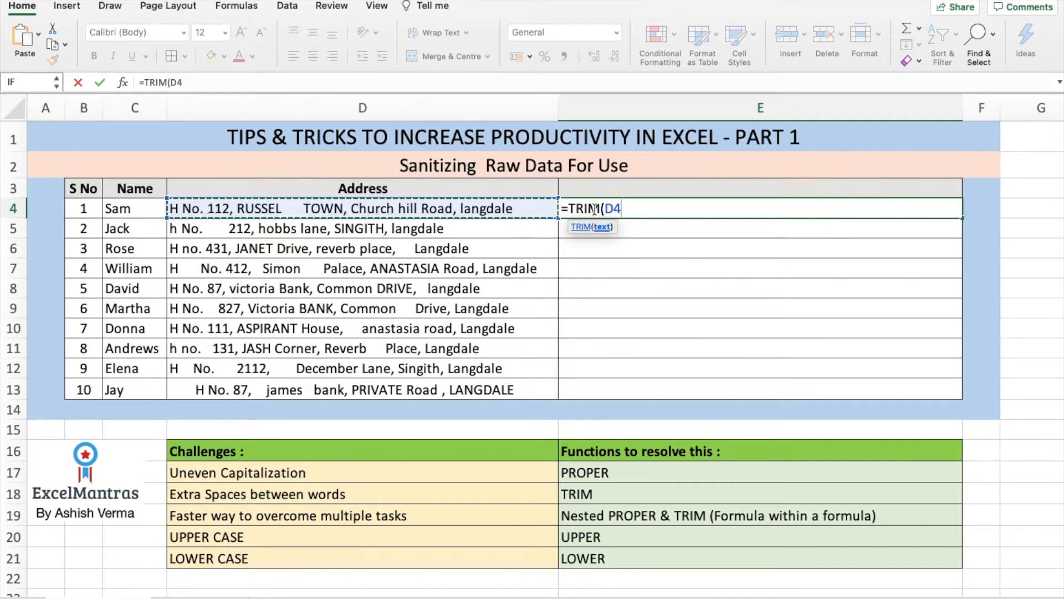
pyautogui.write(')')
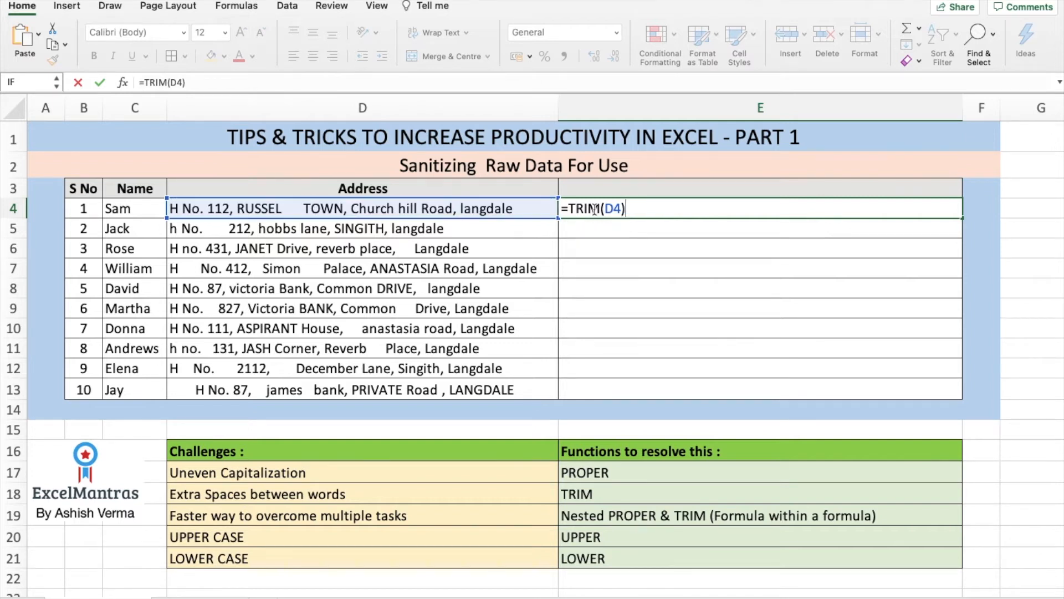
pyautogui.press('Return')
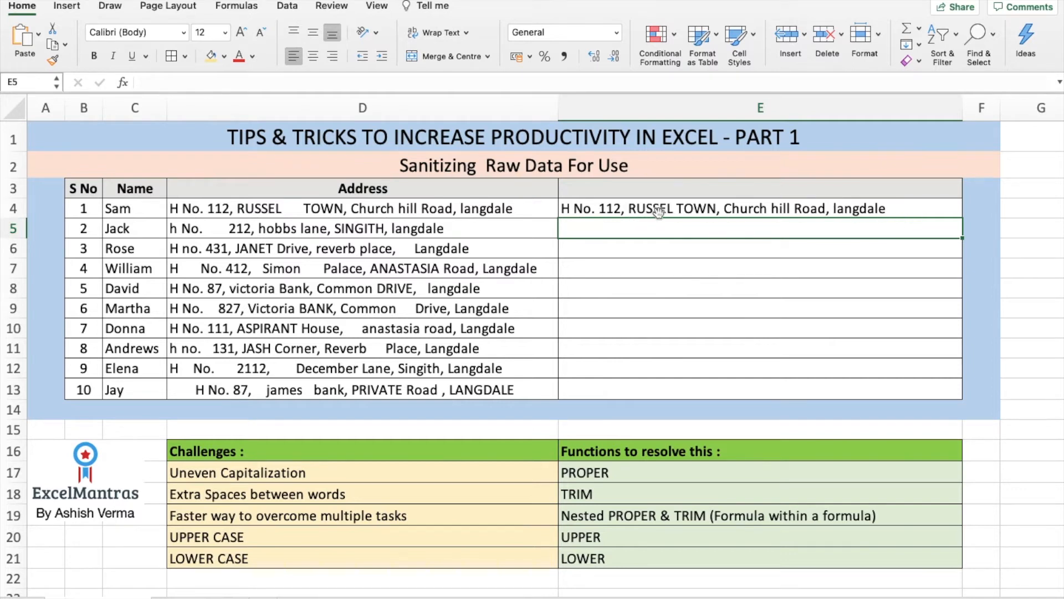
# Fill the TRIM formula from E4 down through E13 for all the addresses
pyautogui.click(494, 210)
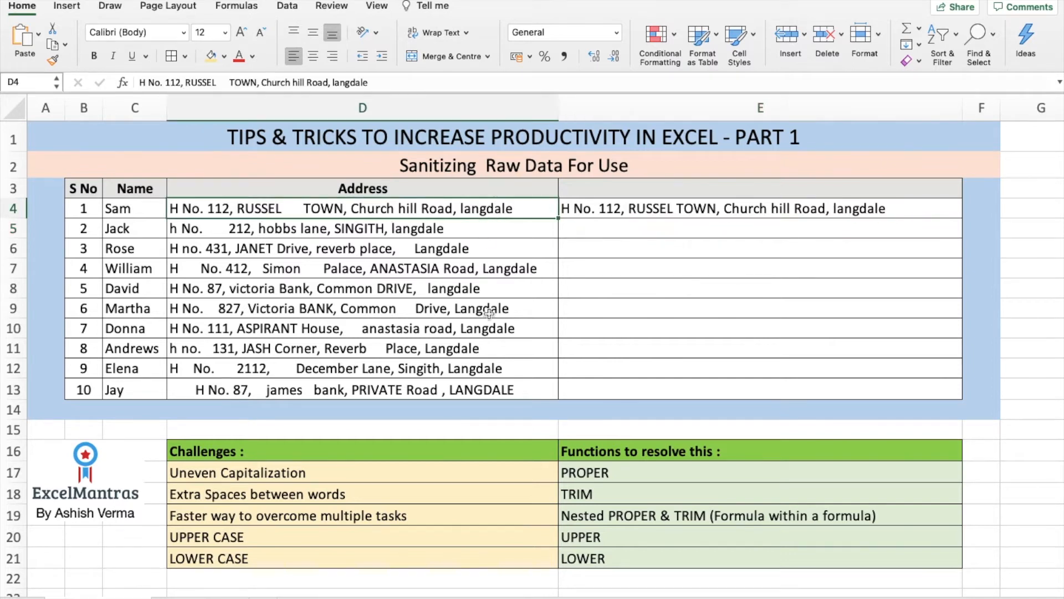
pyautogui.click(673, 214)
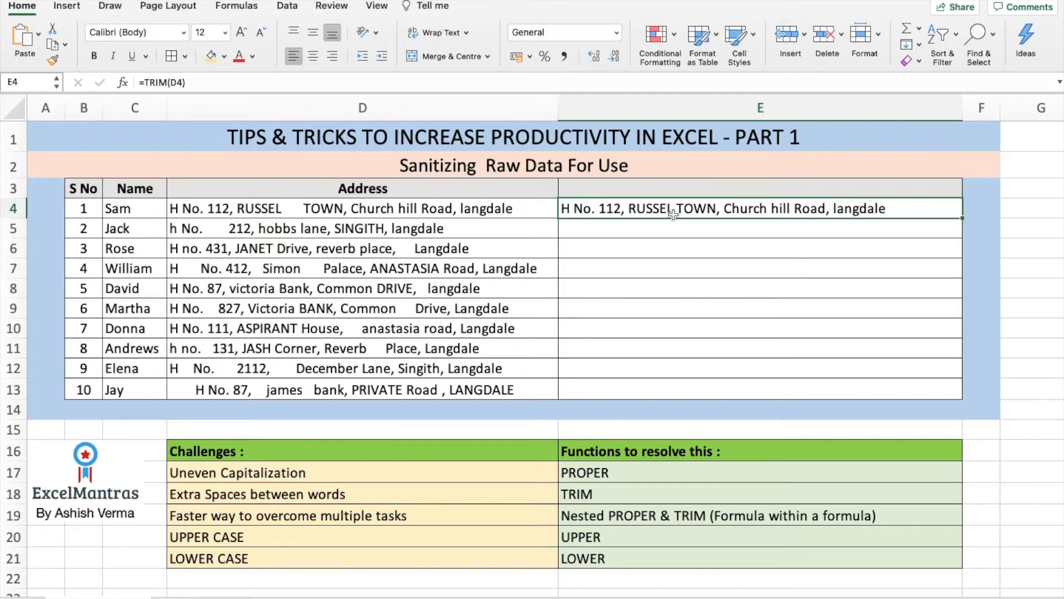
pyautogui.doubleClick(962, 217)
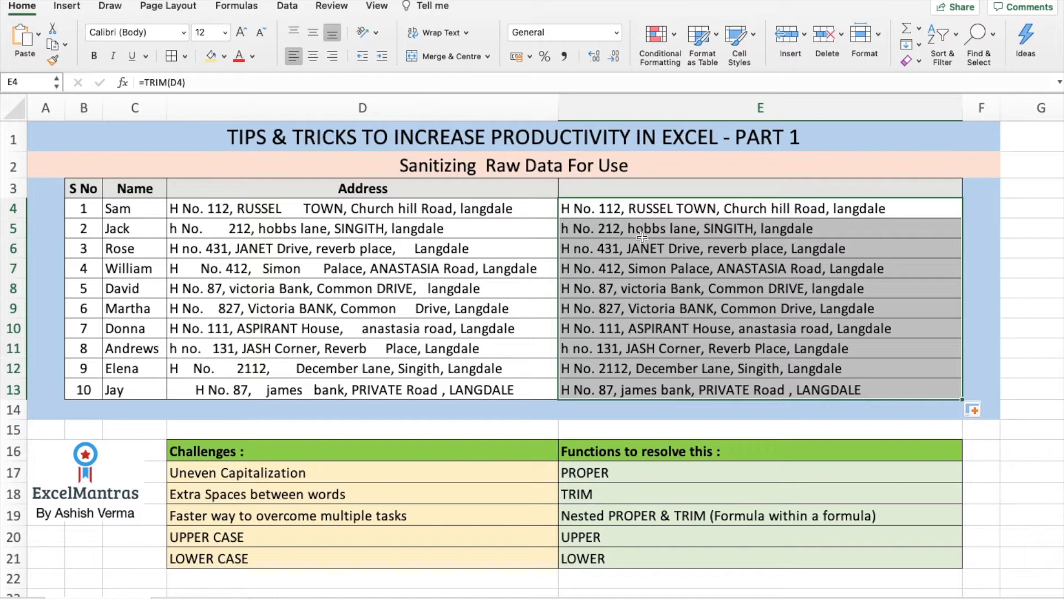
# Compare the spacing of the original addresses in column D with the trimmed versions in E4:E13
pyautogui.click(350, 330)
pyautogui.click(397, 307)
pyautogui.click(193, 273)
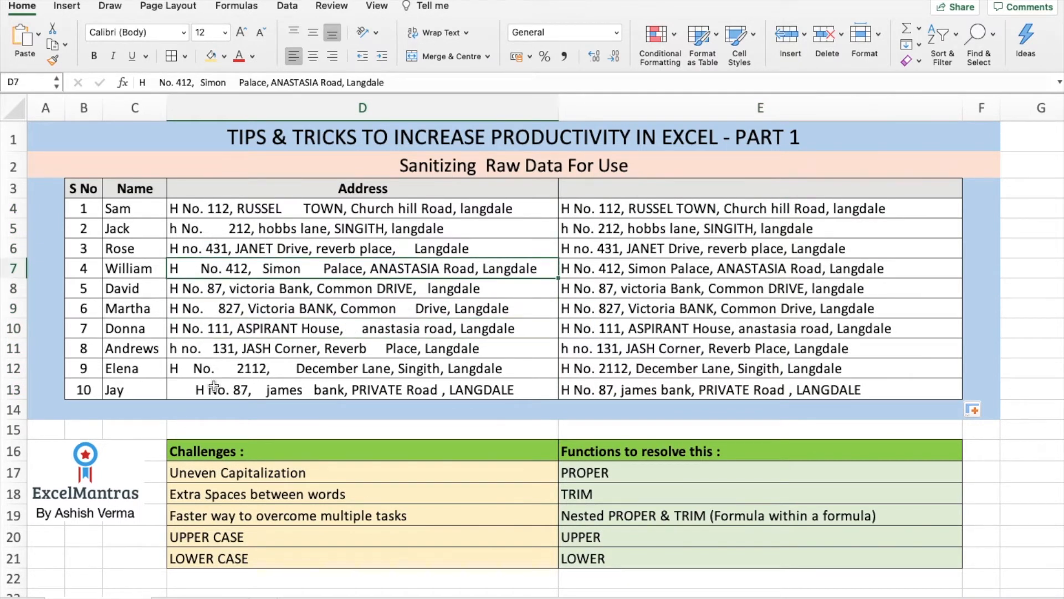
pyautogui.click(296, 384)
pyautogui.moveTo(622, 208); pyautogui.dragTo(623, 388)
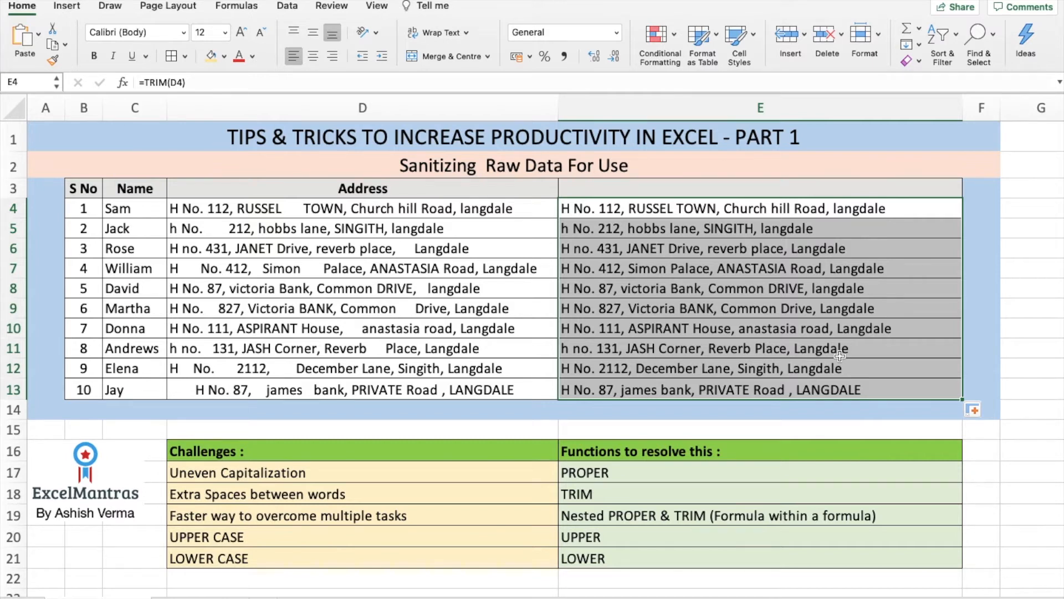
# Clear the TRIM formulas from cells E4 through E13
pyautogui.click(652, 214)
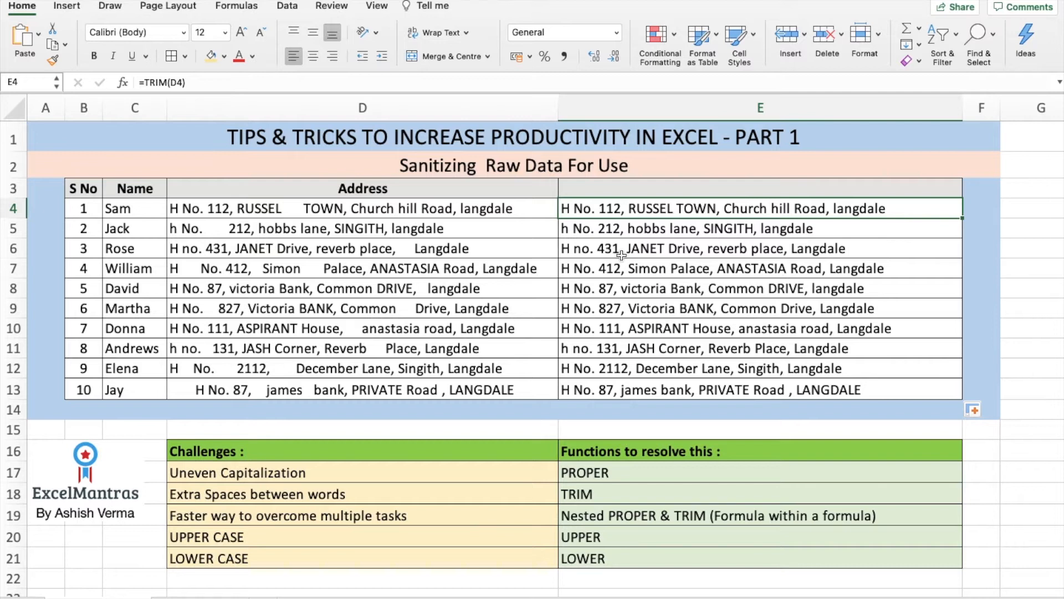
pyautogui.moveTo(617, 215); pyautogui.dragTo(612, 385)
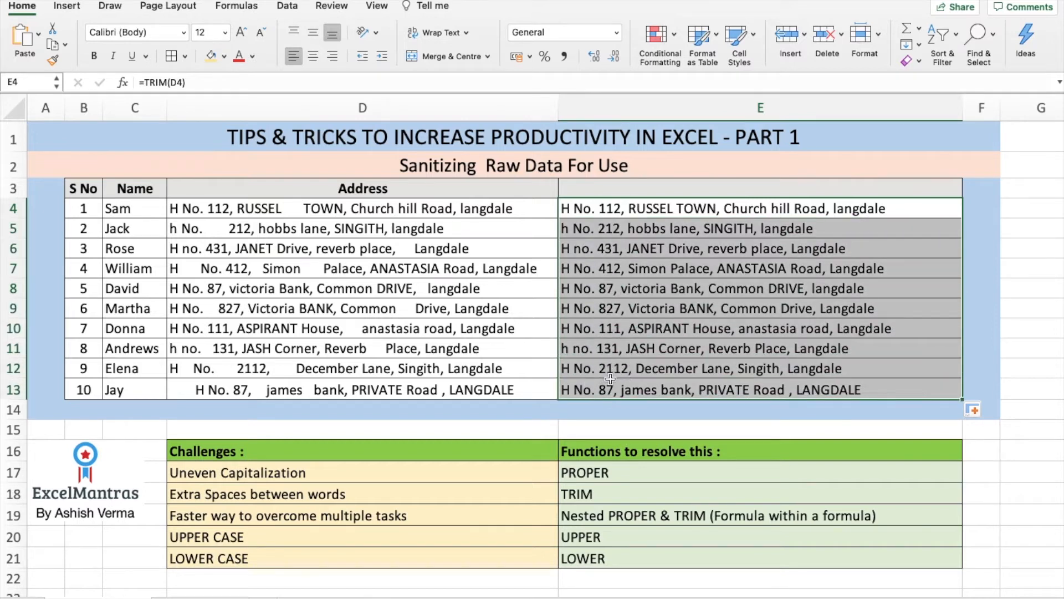
pyautogui.press('Delete')
# Enter the nested formula =PROPER(TRIM(D4)) in cell E4 and fill it down through E13
pyautogui.click(577, 209)
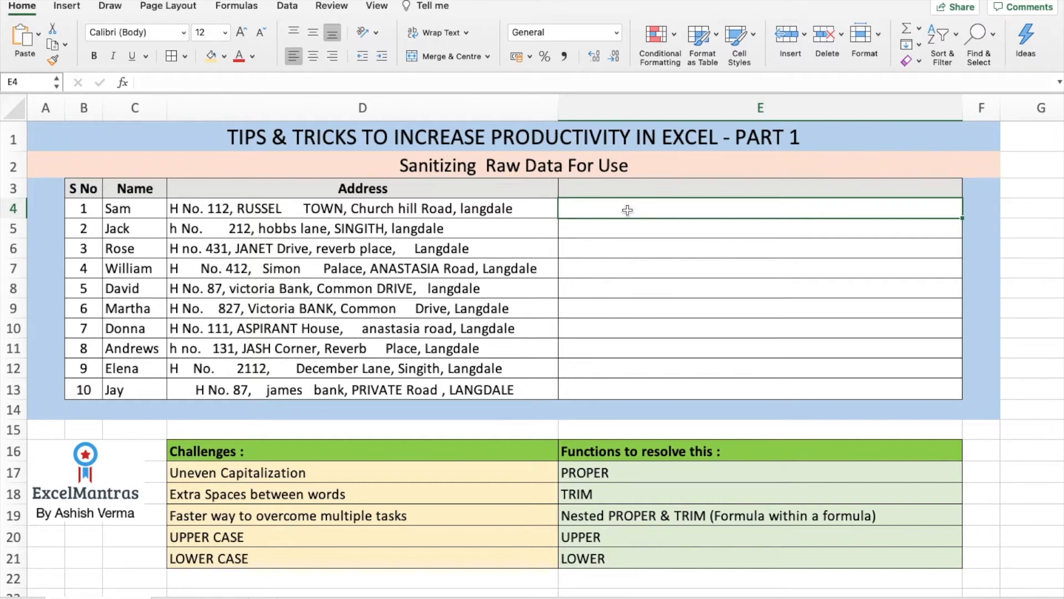
pyautogui.write('=proper')
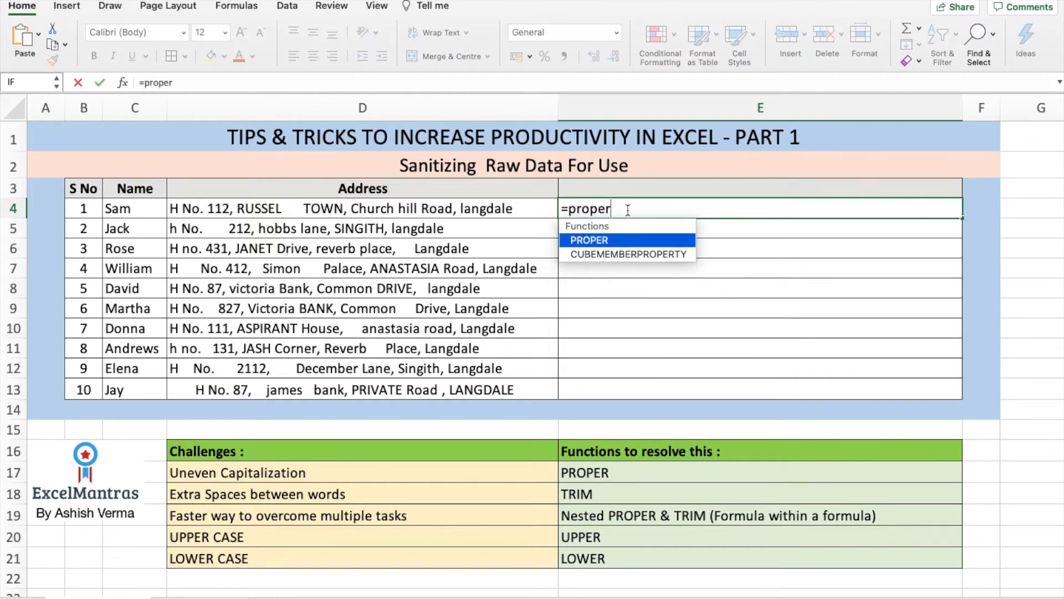
pyautogui.press('Tab')
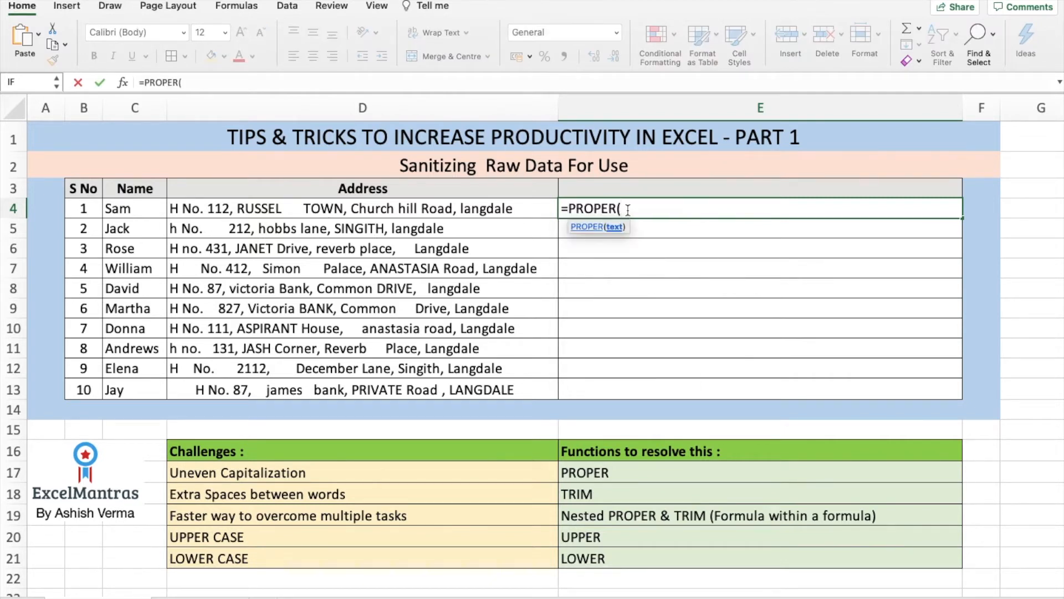
pyautogui.write('trim')
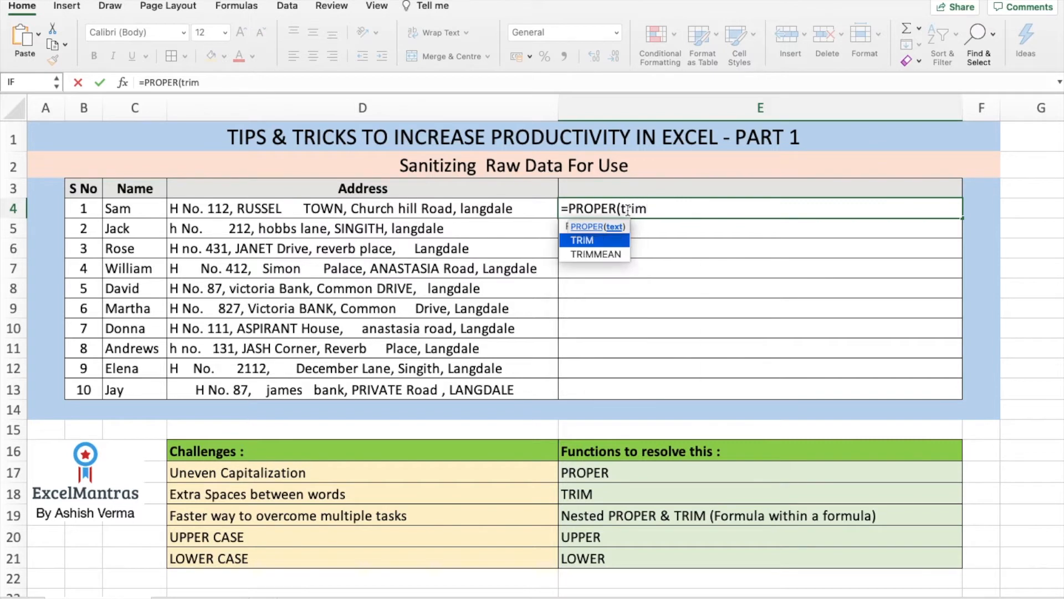
pyautogui.press('Tab')
pyautogui.press('Left')
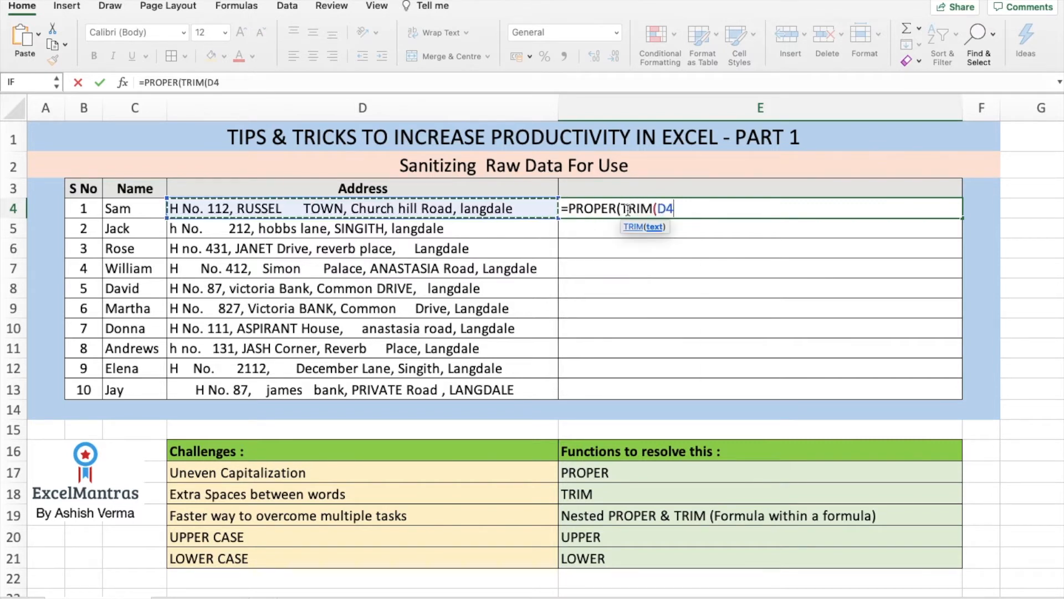
pyautogui.write(')')
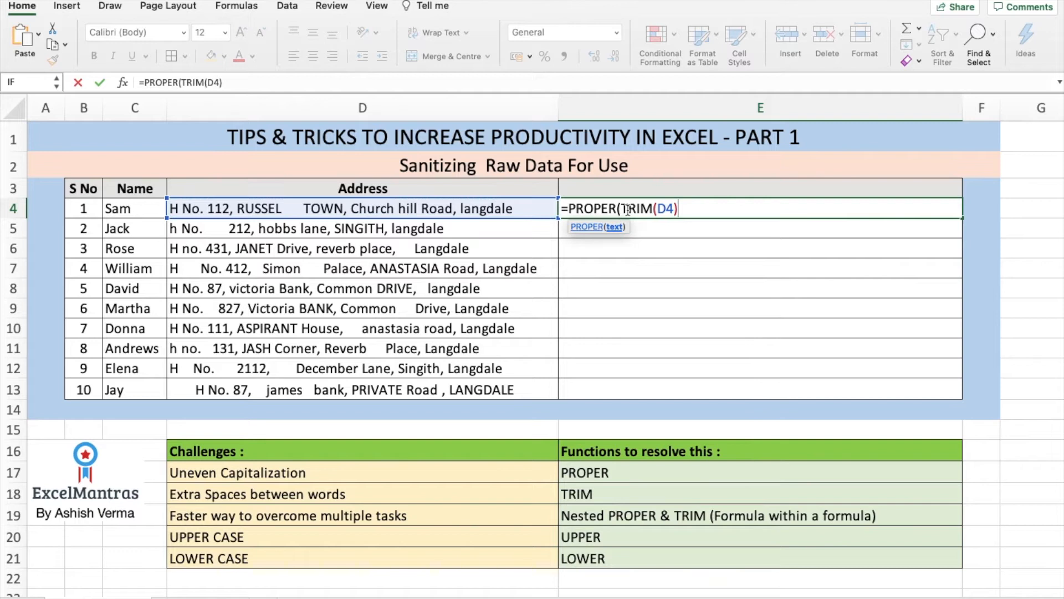
pyautogui.write(')')
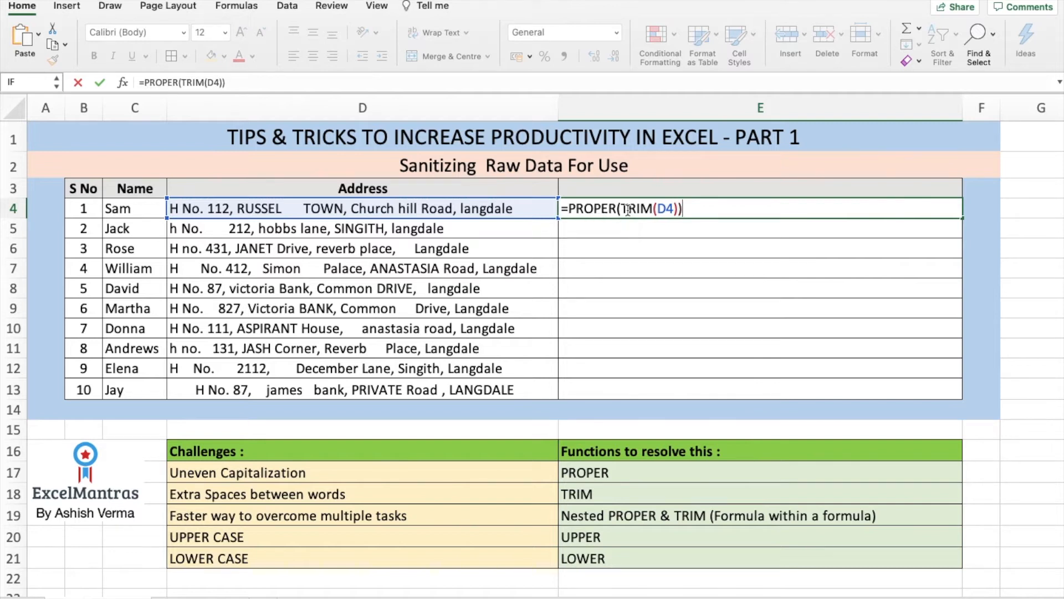
pyautogui.press('Return')
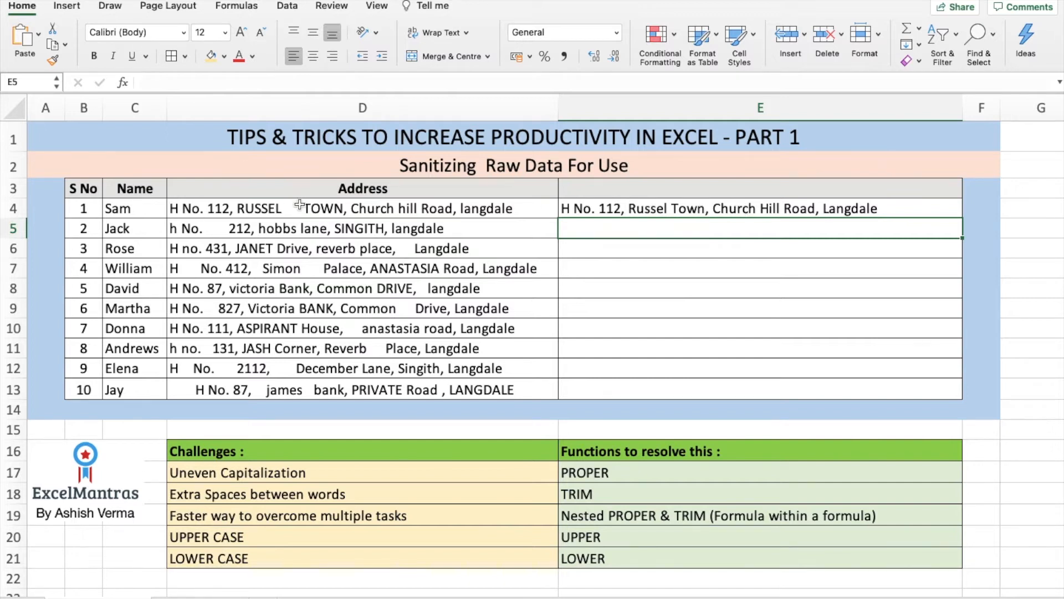
pyautogui.click(892, 213)
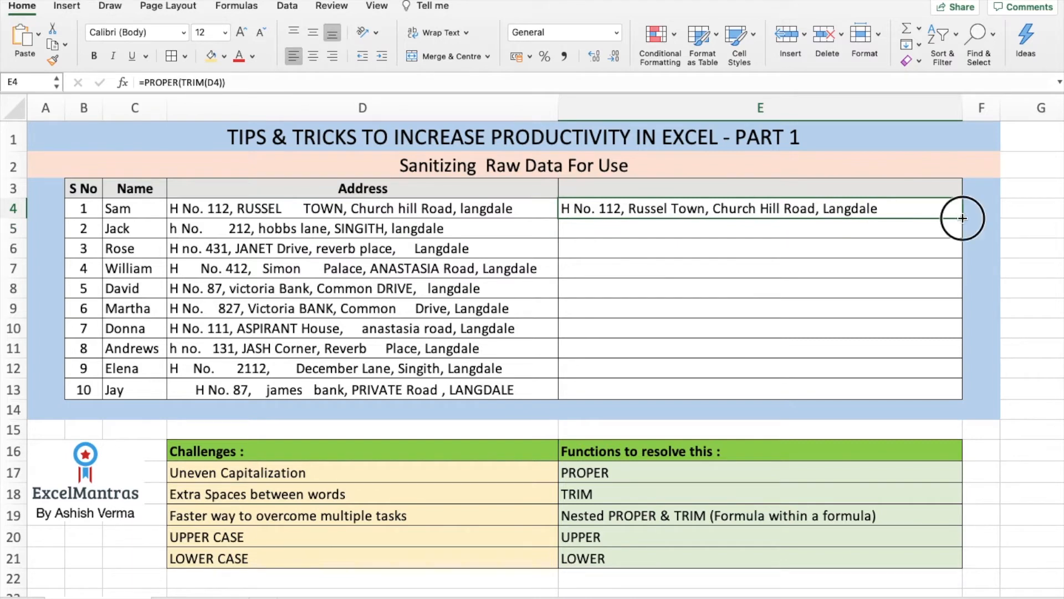
pyautogui.doubleClick(963, 219)
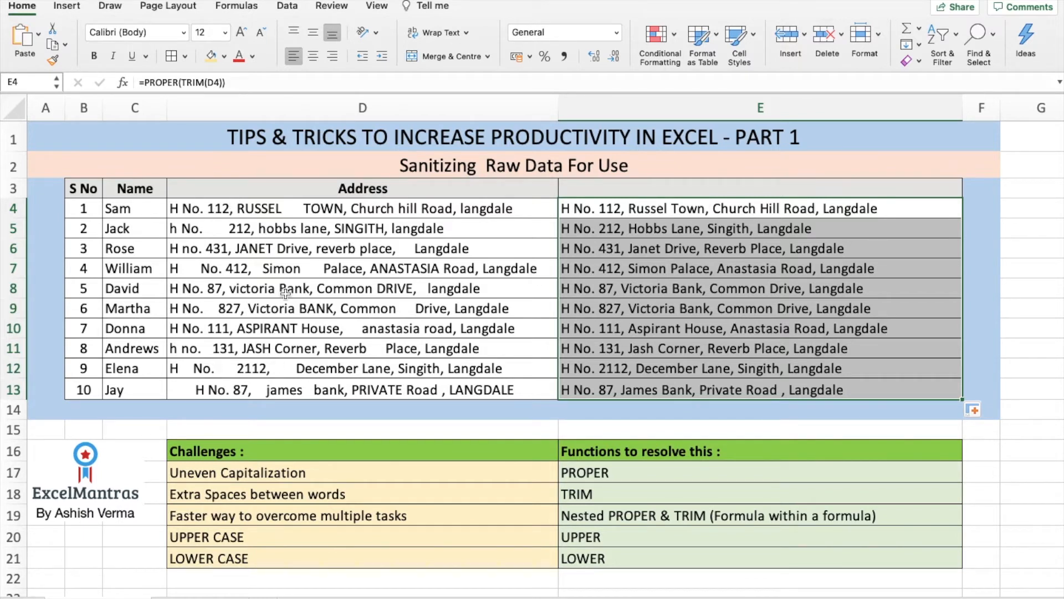
# Review the cleaned addresses in E4:E13 and the nested PROPER and TRIM formula behind them
pyautogui.click(730, 207)
pyautogui.press('super+shift+Down')
pyautogui.click(601, 207)
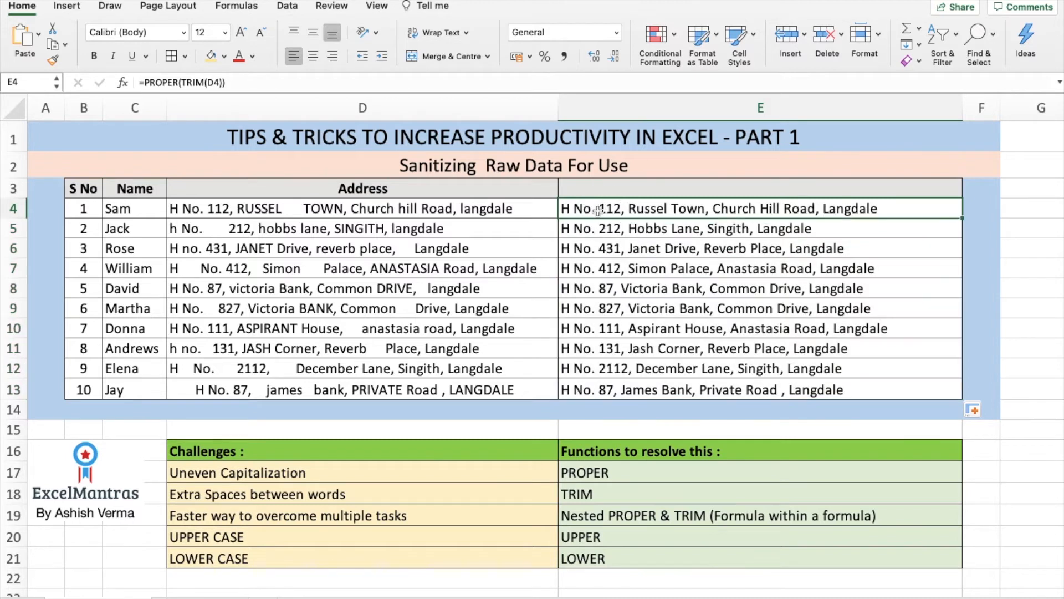
pyautogui.moveTo(615, 211); pyautogui.dragTo(613, 393)
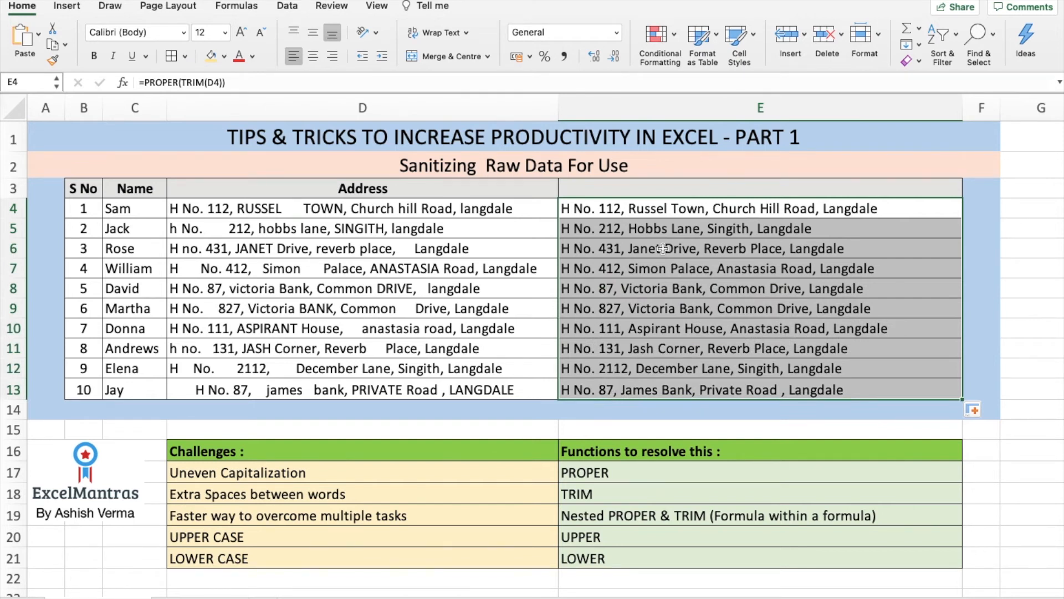
pyautogui.click(635, 209)
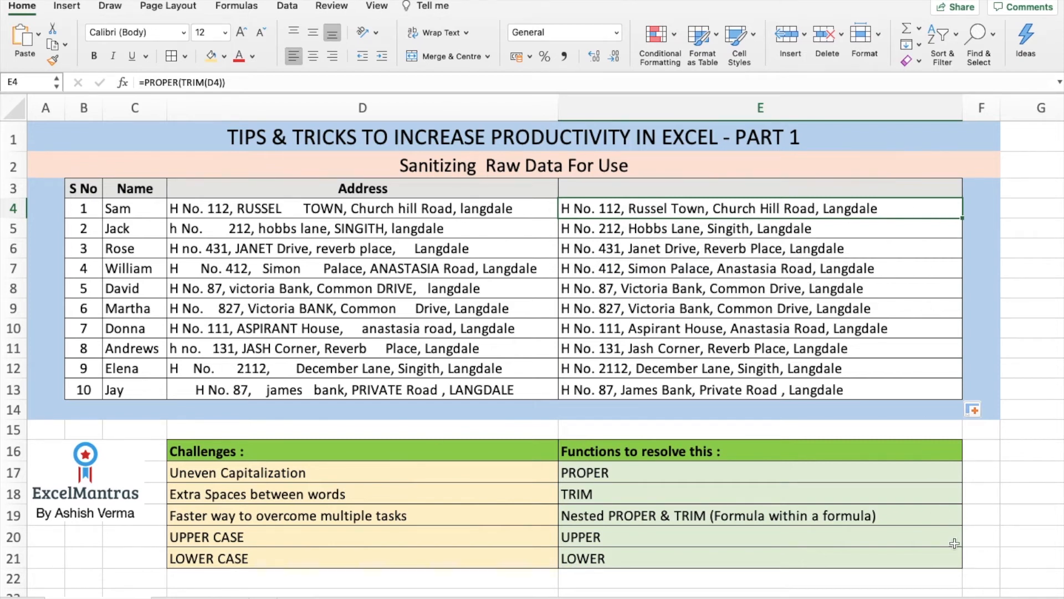
# Enter the formula =UPPER(E4) in cell G4
pyautogui.moveTo(463, 591); pyautogui.dragTo(538, 594)
pyautogui.click(538, 594)
pyautogui.hscroll(3, 642, 585)
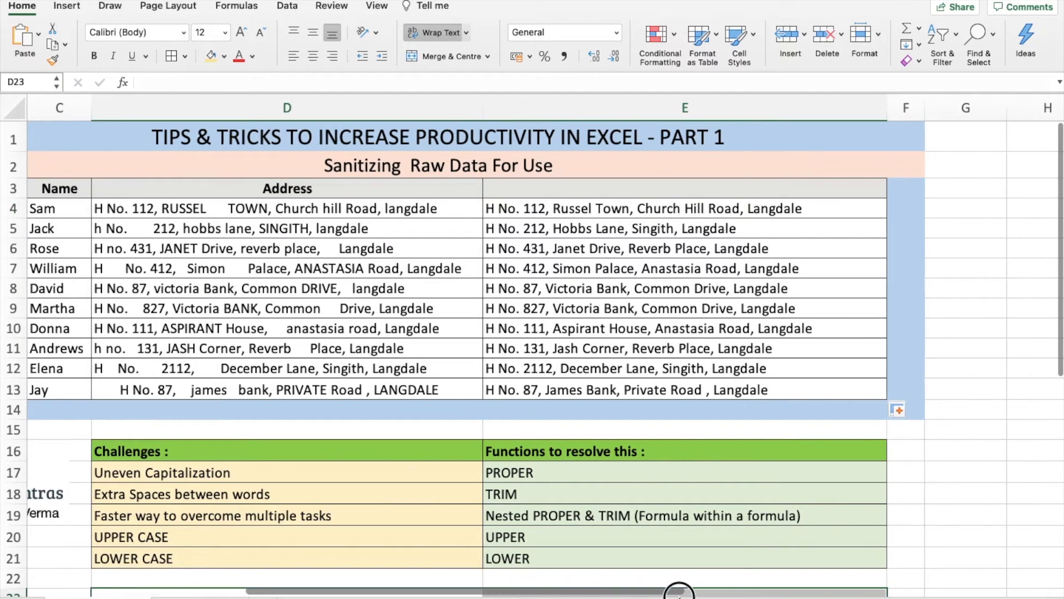
pyautogui.hscroll(5, 807, 594)
pyautogui.hscroll(-5, 851, 592)
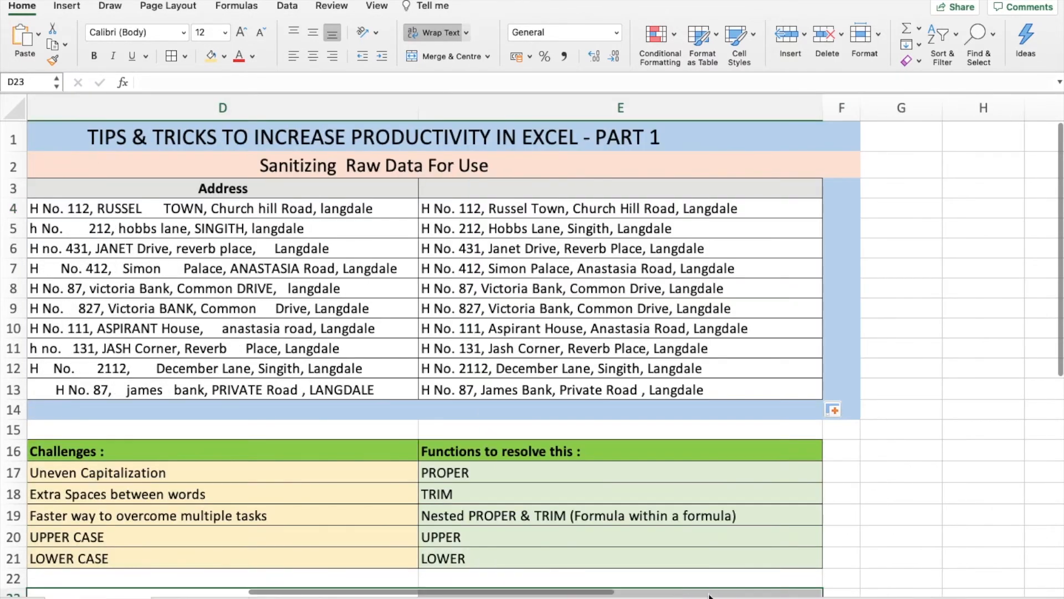
pyautogui.click(890, 213)
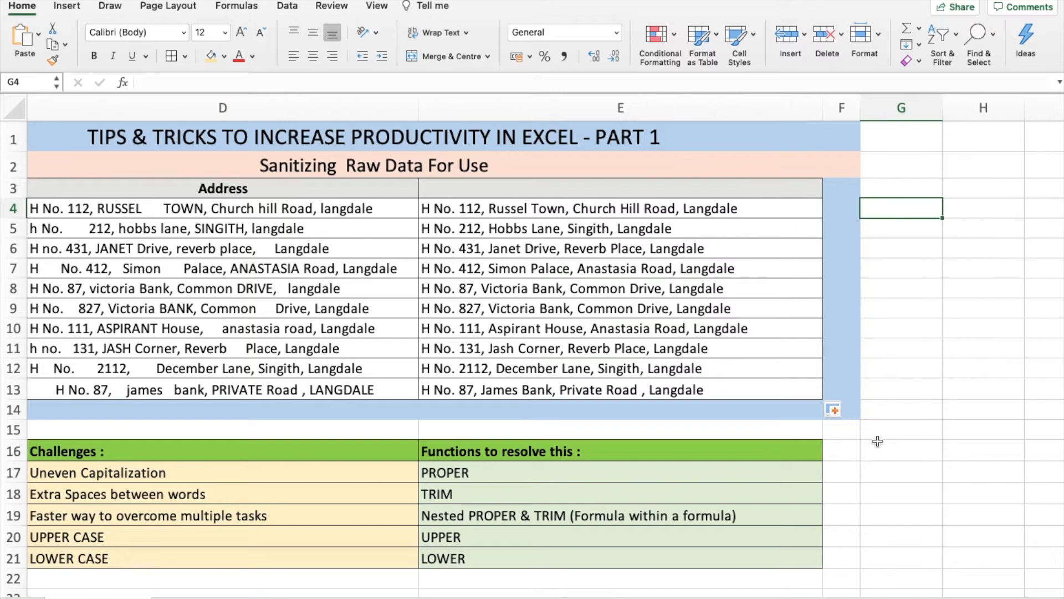
pyautogui.write('=up')
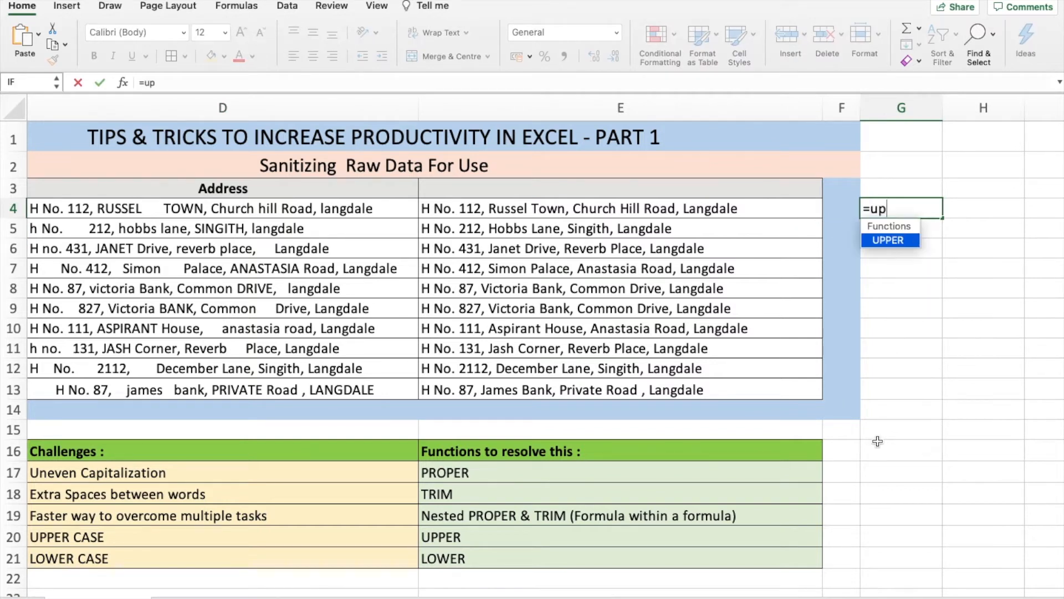
pyautogui.write('per')
pyautogui.press('Tab')
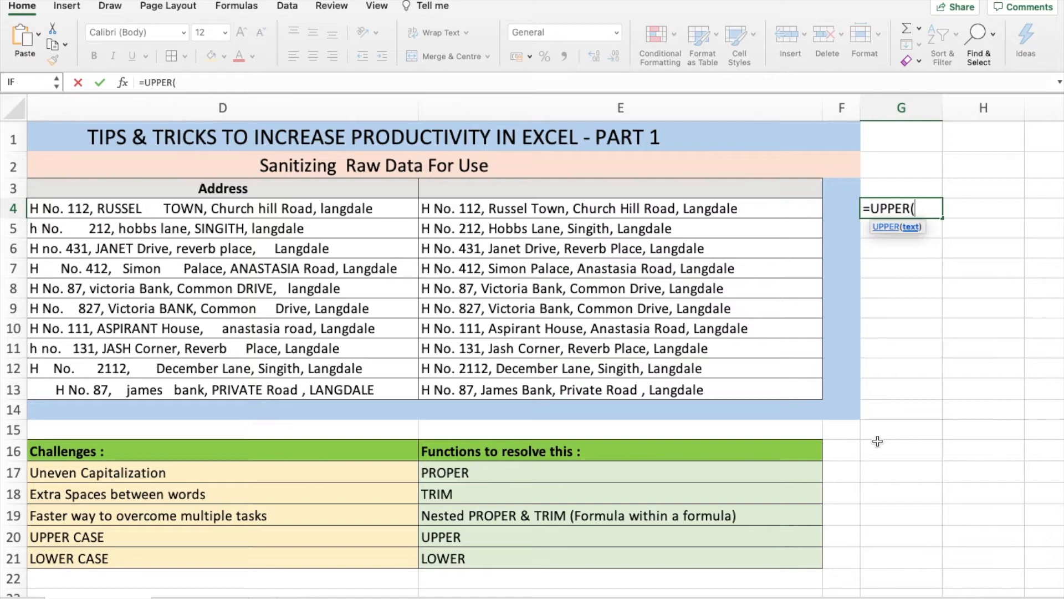
pyautogui.press('Left')
pyautogui.press('Left')
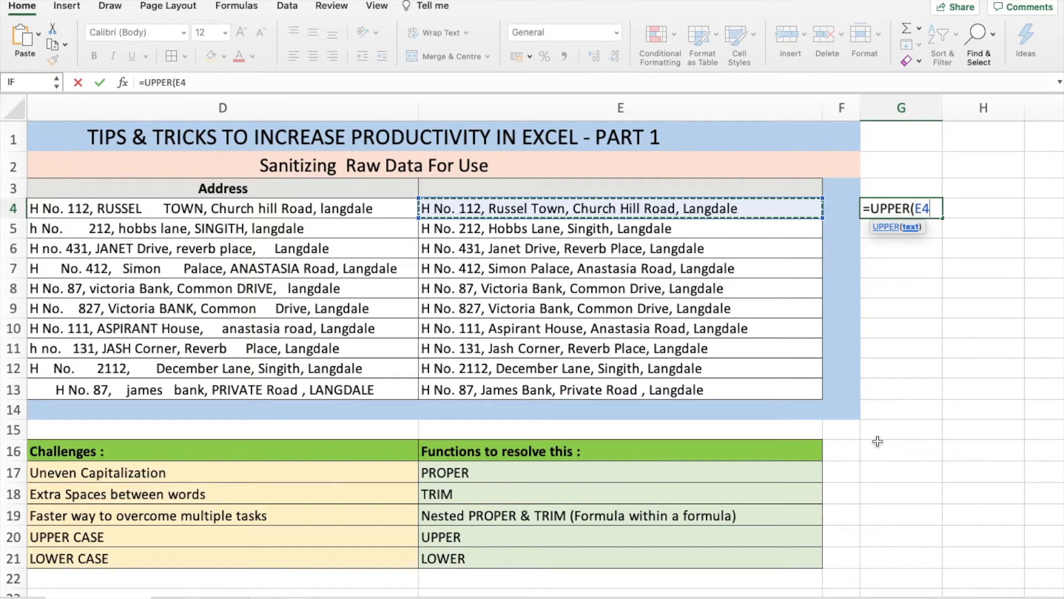
pyautogui.write(')')
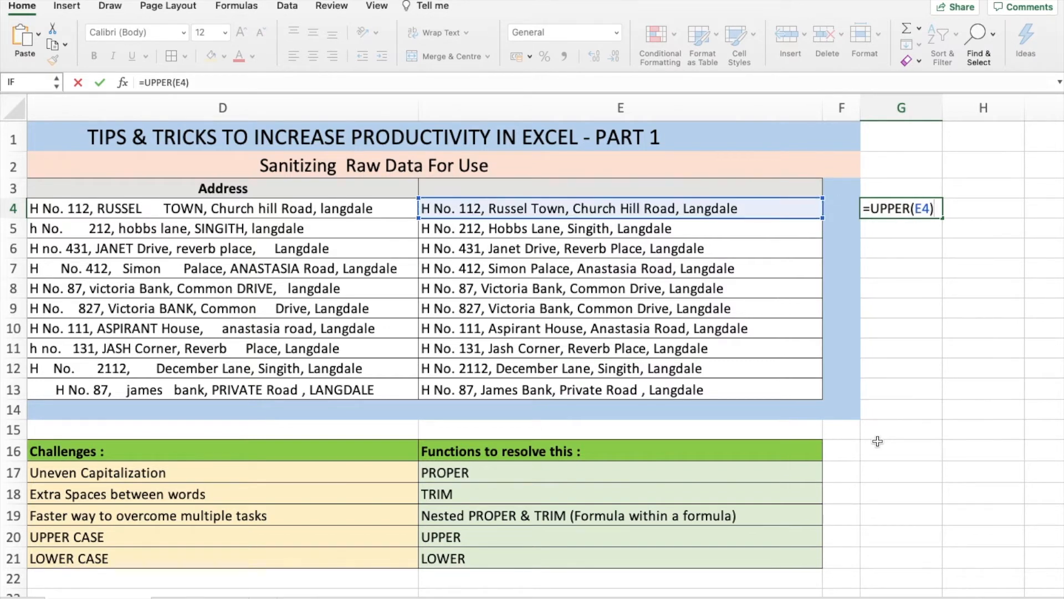
pyautogui.press('Return')
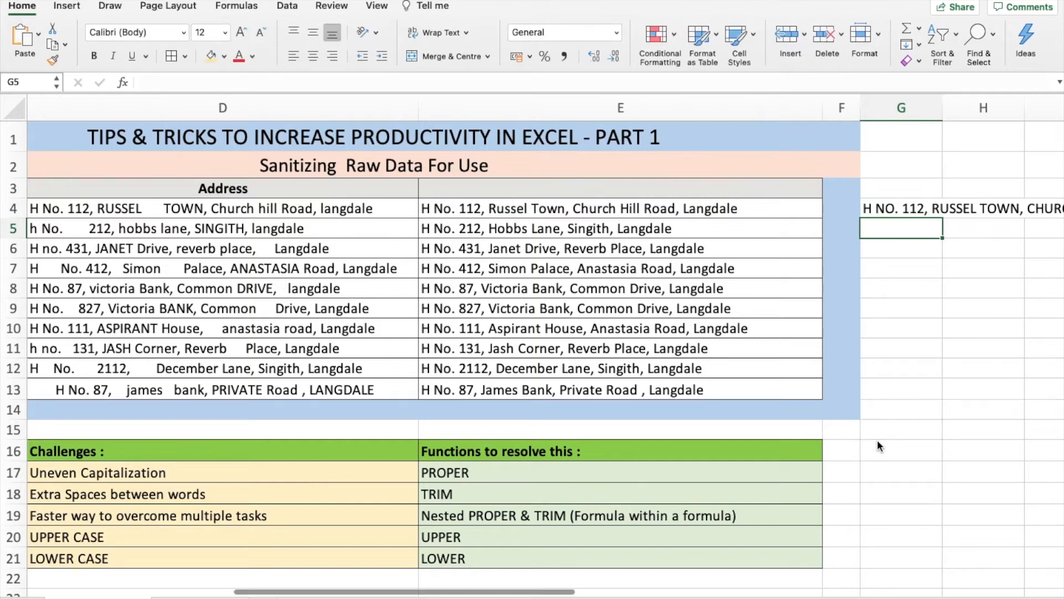
# Fill the UPPER formula from G4 down through G13 and widen column G to fit the full addresses
pyautogui.click(548, 591)
pyautogui.moveTo(548, 591); pyautogui.dragTo(662, 591)
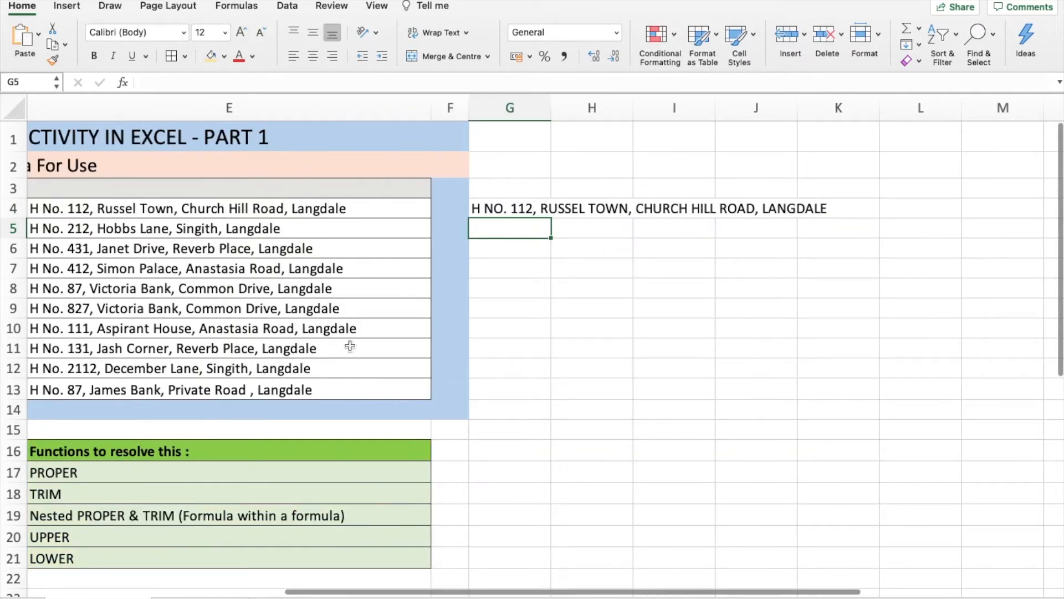
pyautogui.click(542, 209)
pyautogui.click(338, 211)
pyautogui.click(494, 211)
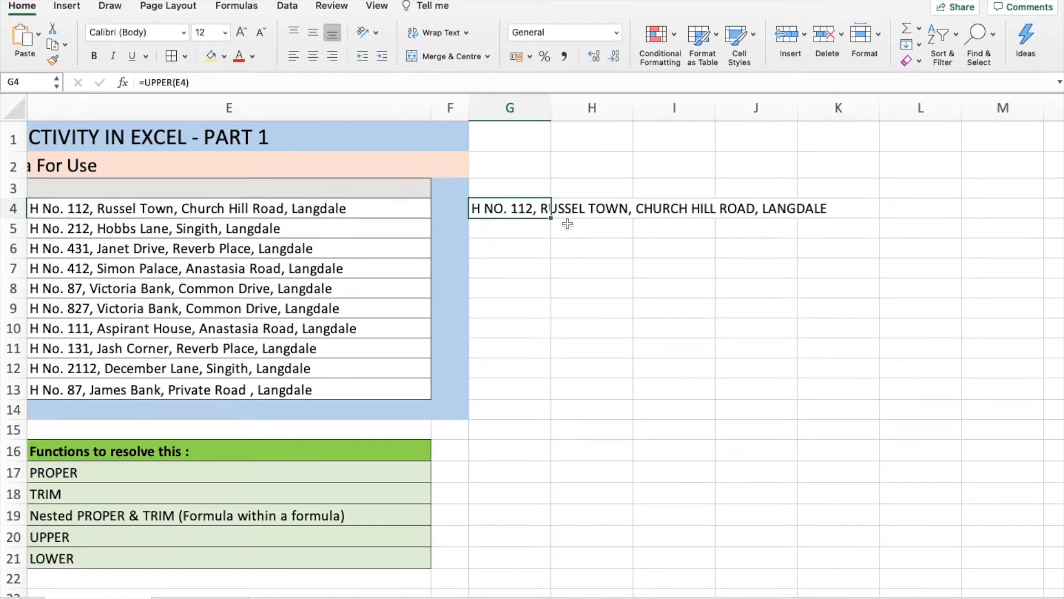
pyautogui.moveTo(552, 218); pyautogui.dragTo(535, 408)
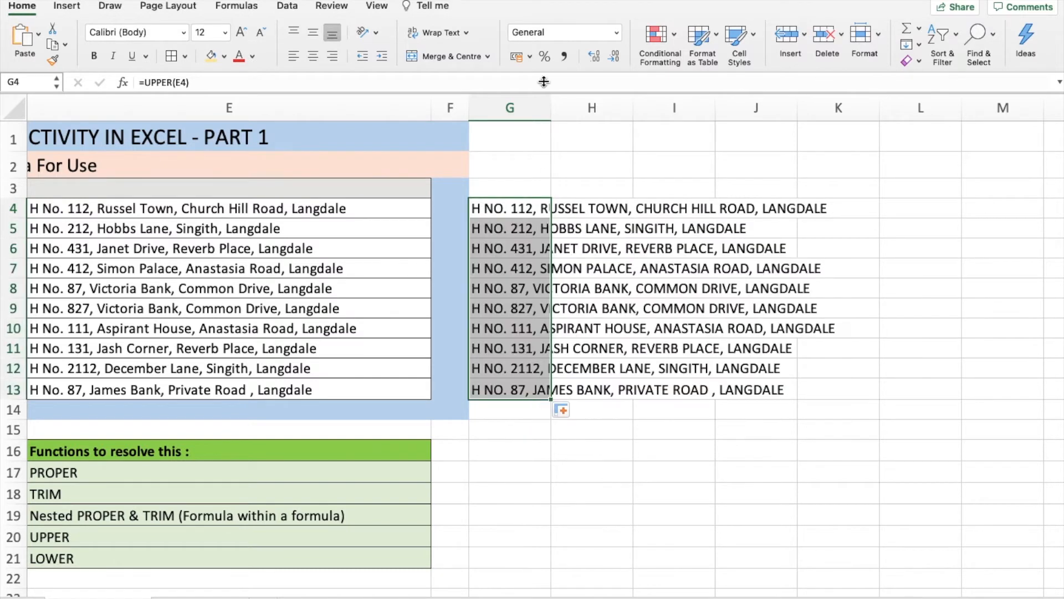
pyautogui.moveTo(551, 108); pyautogui.dragTo(861, 107)
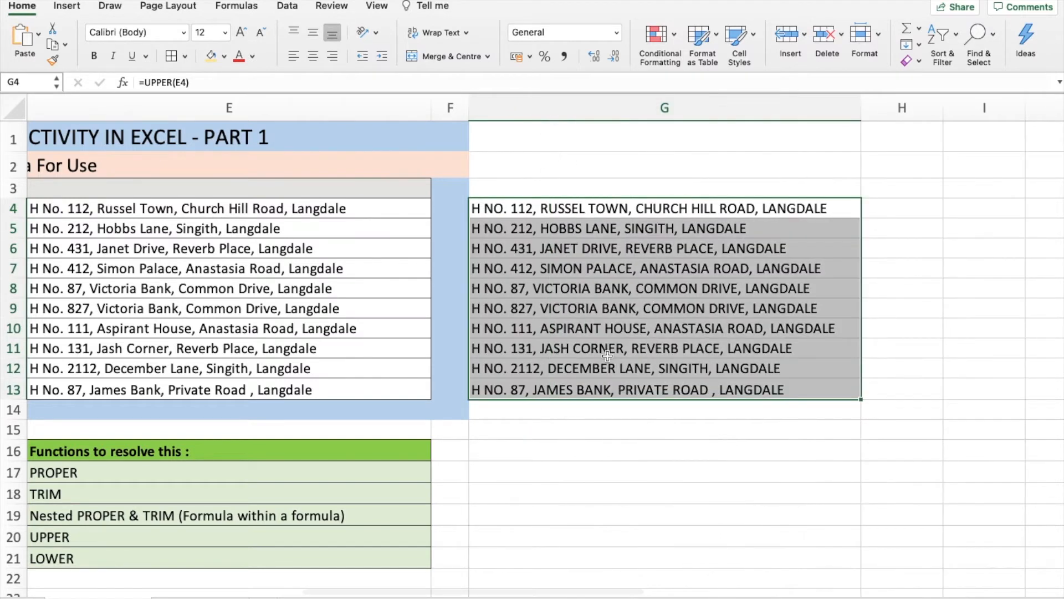
# Replace the formula in G4 with =LOWER(E4) and fill it down through G13
pyautogui.click(548, 209)
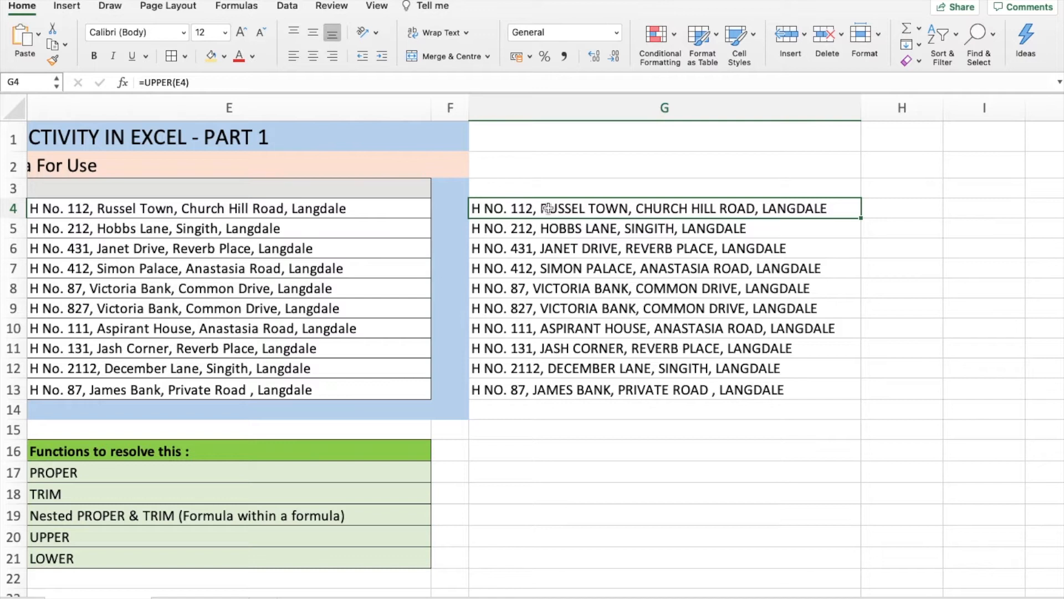
pyautogui.write('=lower')
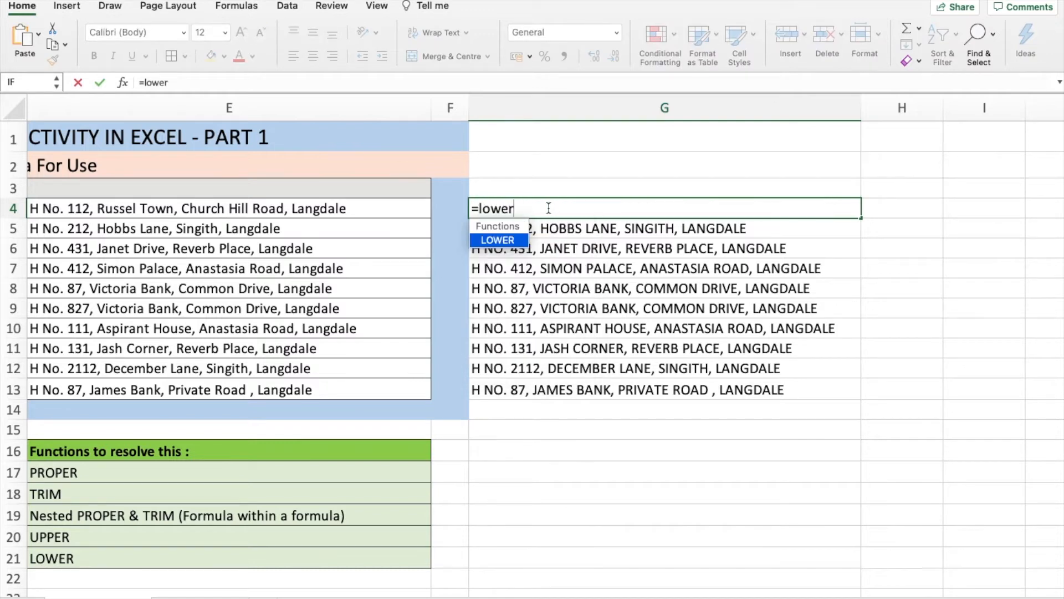
pyautogui.press('Tab')
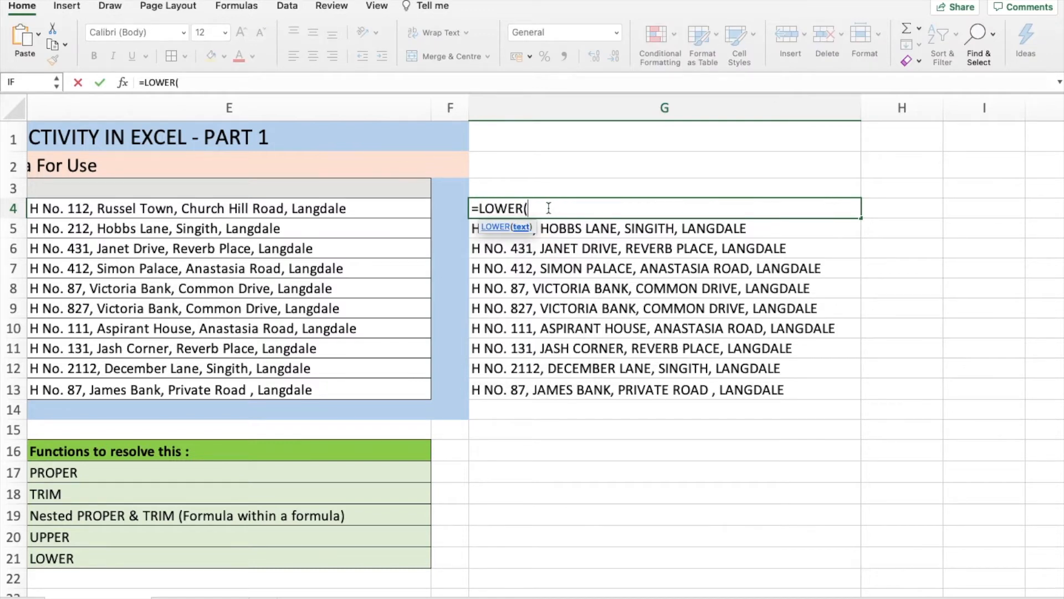
pyautogui.press('Left')
pyautogui.press('Left')
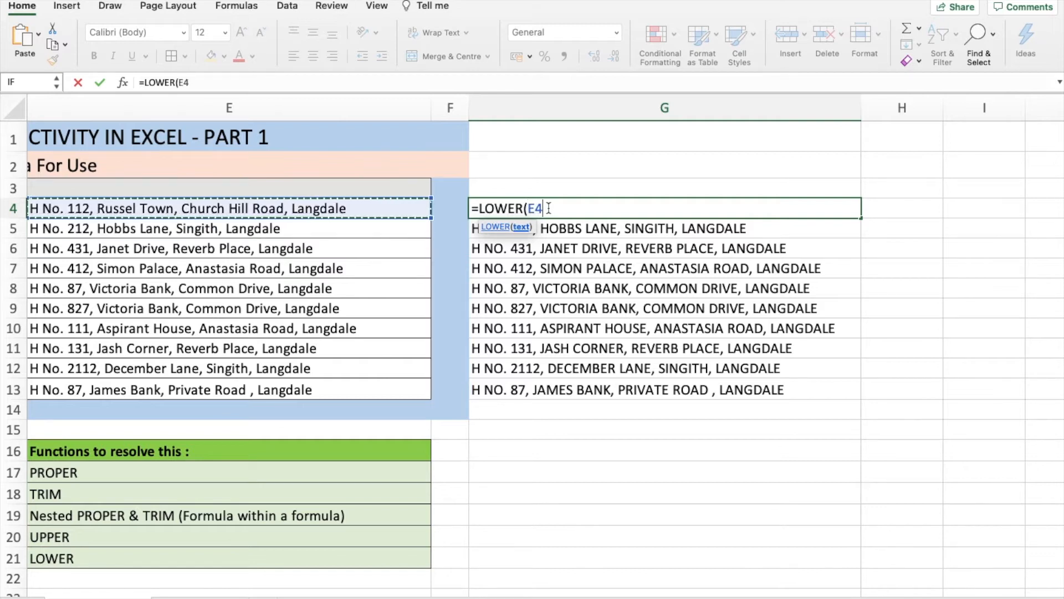
pyautogui.write(')')
pyautogui.press('Return')
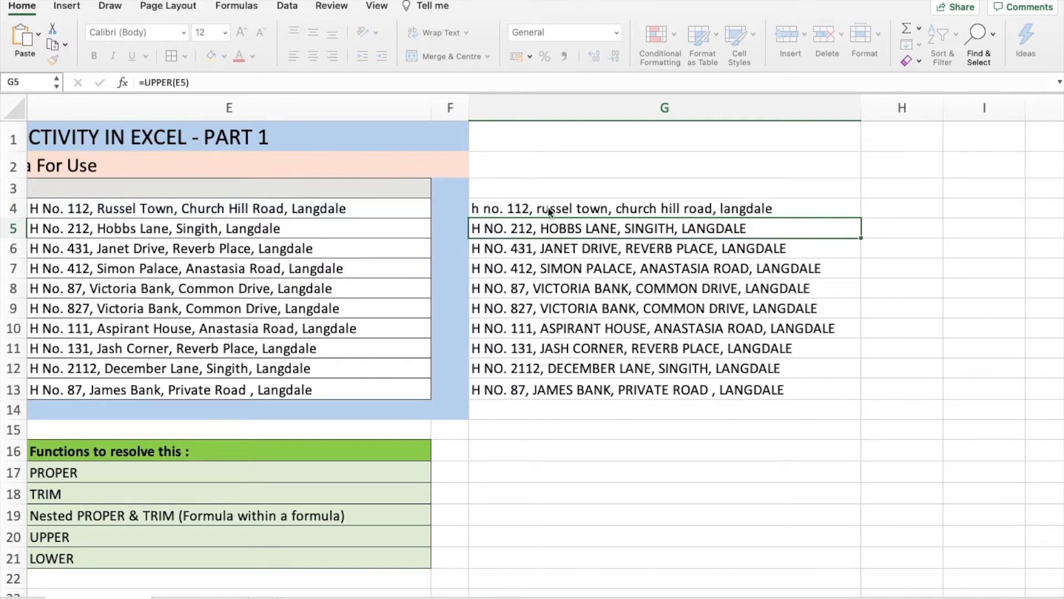
pyautogui.click(549, 209)
pyautogui.moveTo(859, 222); pyautogui.dragTo(852, 408)
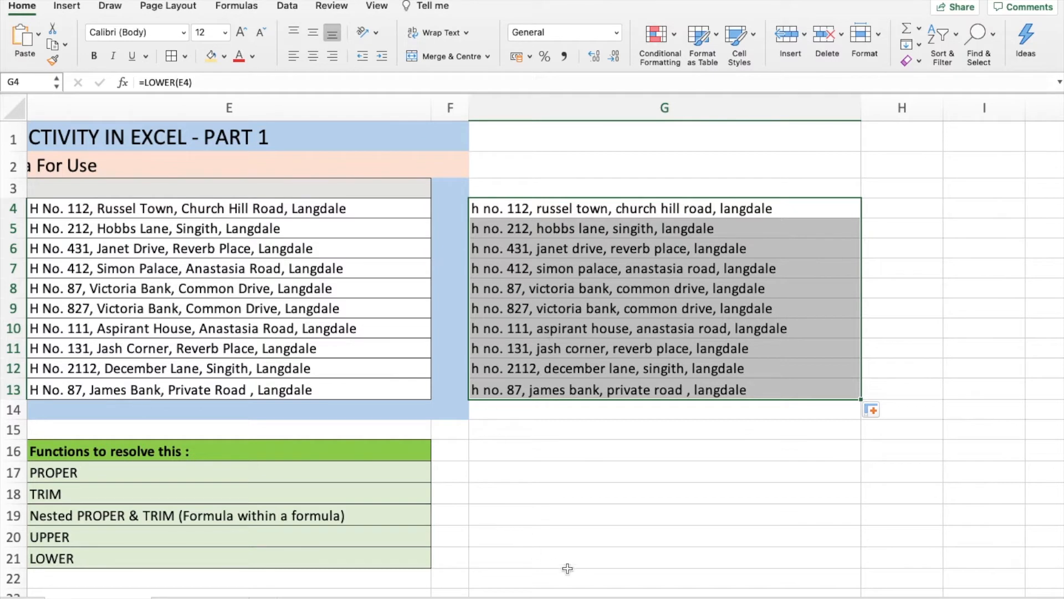
# Compare the capitalized addresses in column E with the lowercase versions in column G
pyautogui.click(239, 210)
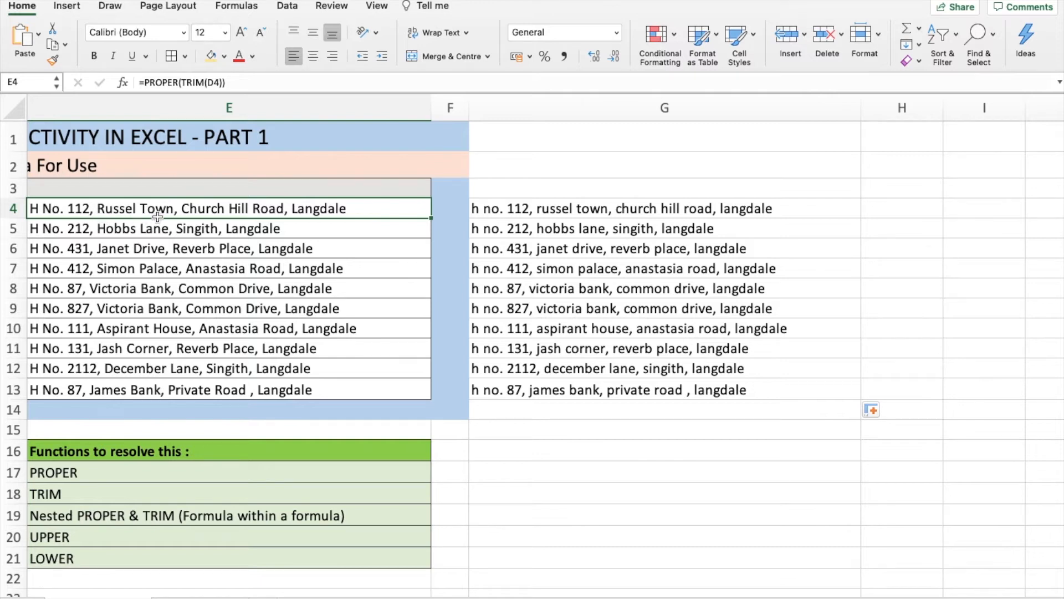
pyautogui.moveTo(548, 213); pyautogui.dragTo(549, 373)
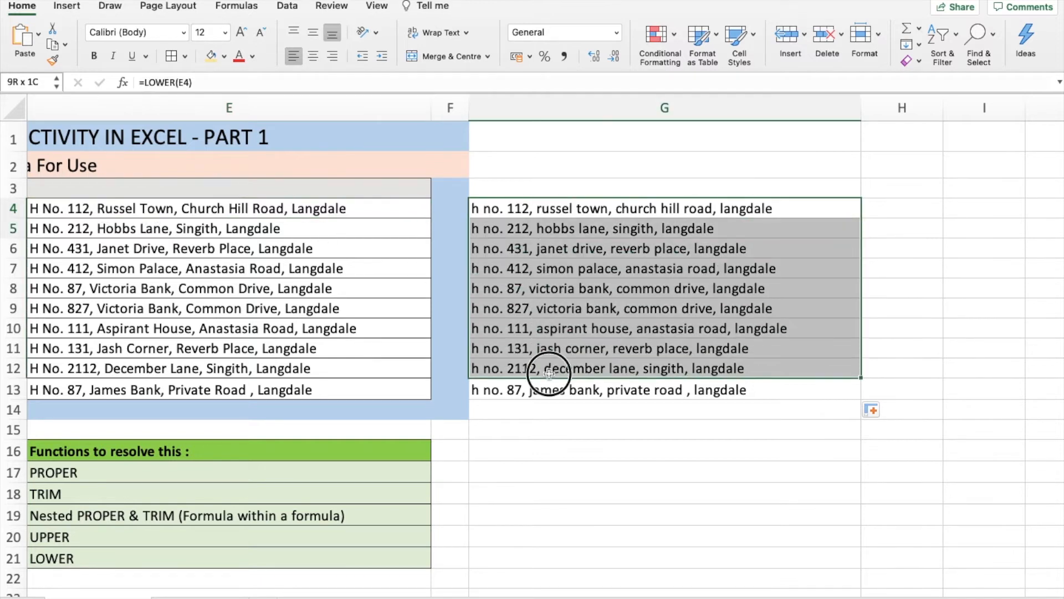
pyautogui.click(538, 210)
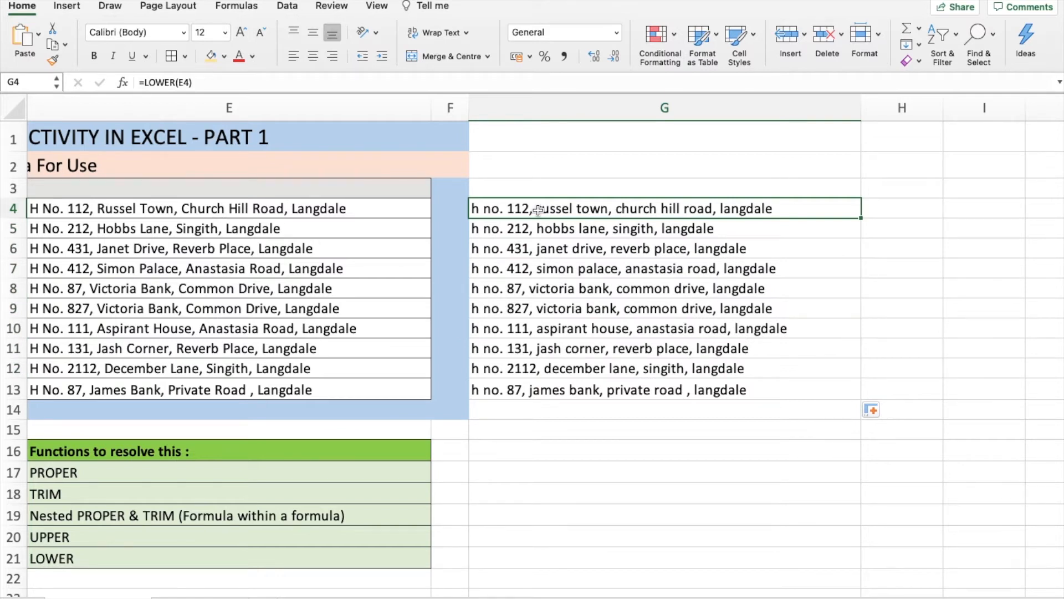
# Switch to the worksheet with the Unique Shortcuts table
pyautogui.click(715, 539)
pyautogui.moveTo(624, 591); pyautogui.dragTo(334, 590)
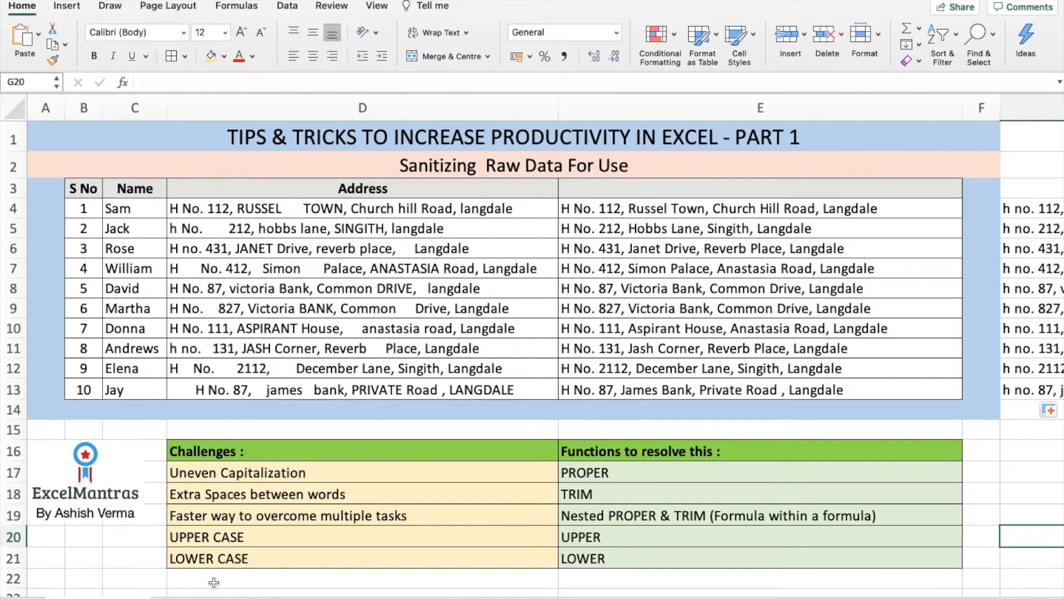
pyautogui.click(199, 597)
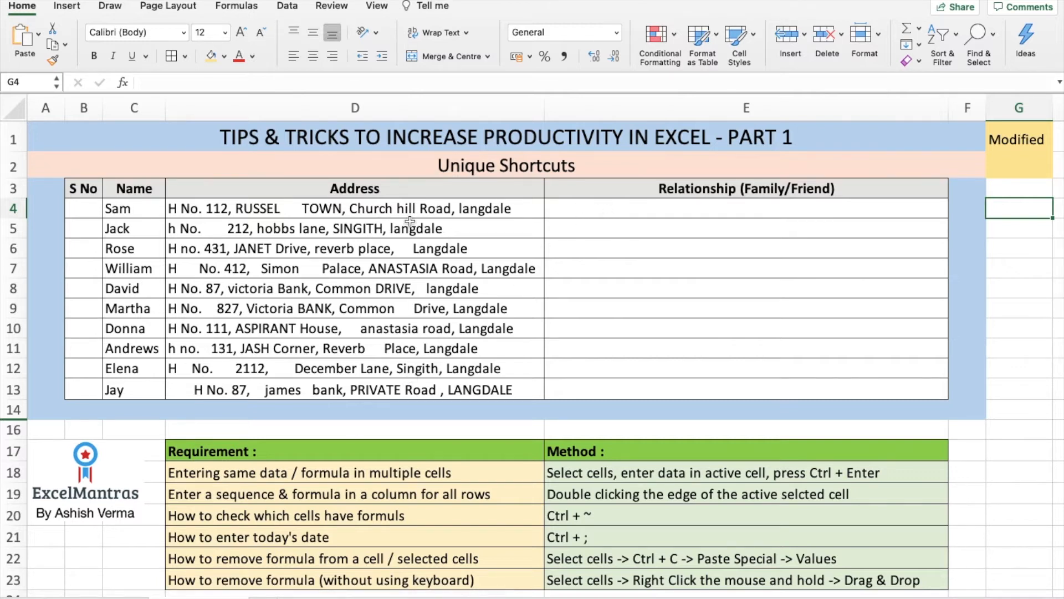
# Review the Name, Address and Relationship (Family/Friend) columns of the Unique Shortcuts table
pyautogui.click(143, 210)
pyautogui.moveTo(143, 209); pyautogui.dragTo(139, 391)
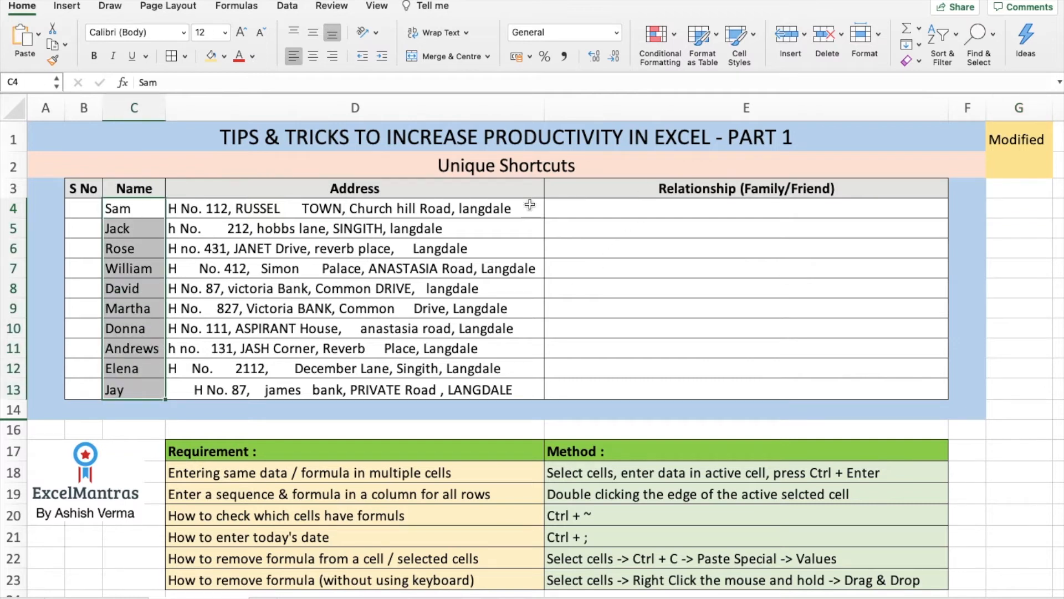
pyautogui.moveTo(475, 208); pyautogui.dragTo(469, 369)
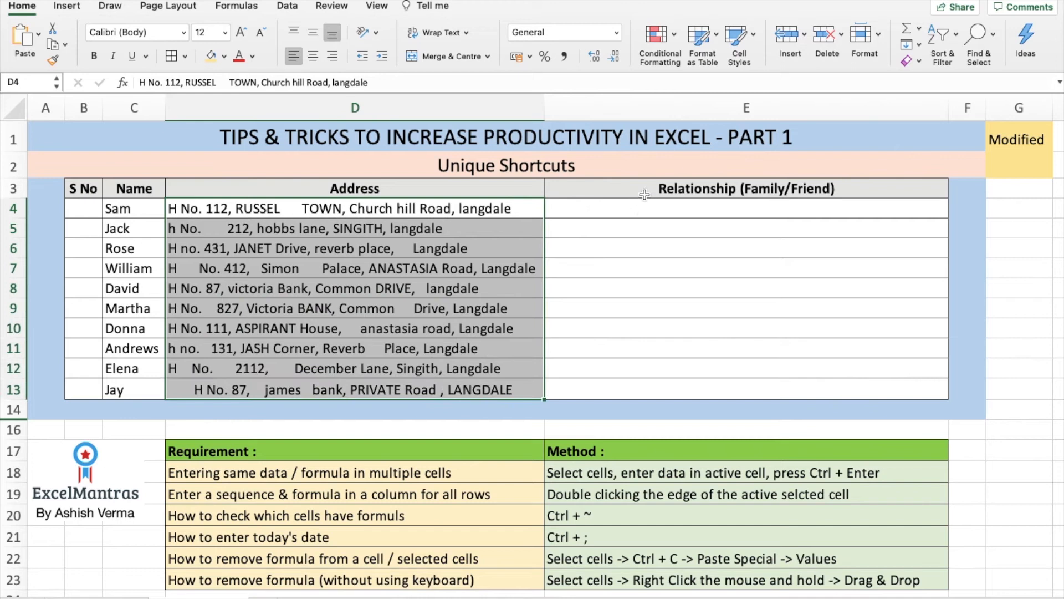
pyautogui.click(643, 191)
# Enter Family individually in cells E4, E6, E10, E11 and E13 of the Relationship column
pyautogui.click(640, 210)
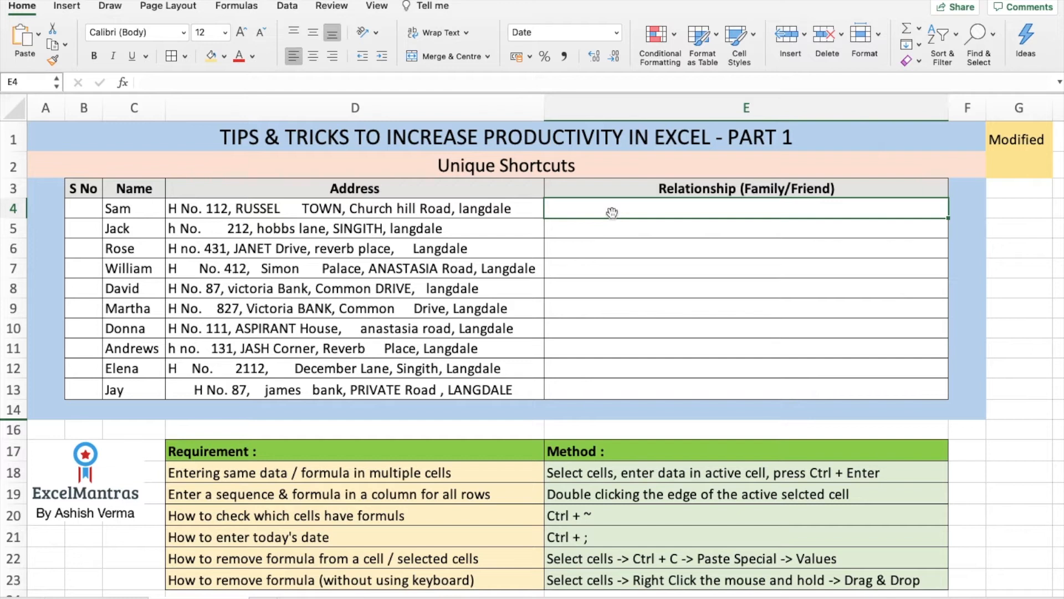
pyautogui.write('Family')
pyautogui.press('Return')
pyautogui.press('Return')
pyautogui.write('Family')
pyautogui.press('Return')
pyautogui.press('Return')
pyautogui.press('Return')
pyautogui.press('Return')
pyautogui.write('Family')
pyautogui.press('Return')
pyautogui.write('Family')
pyautogui.press('Return')
pyautogui.press('Return')
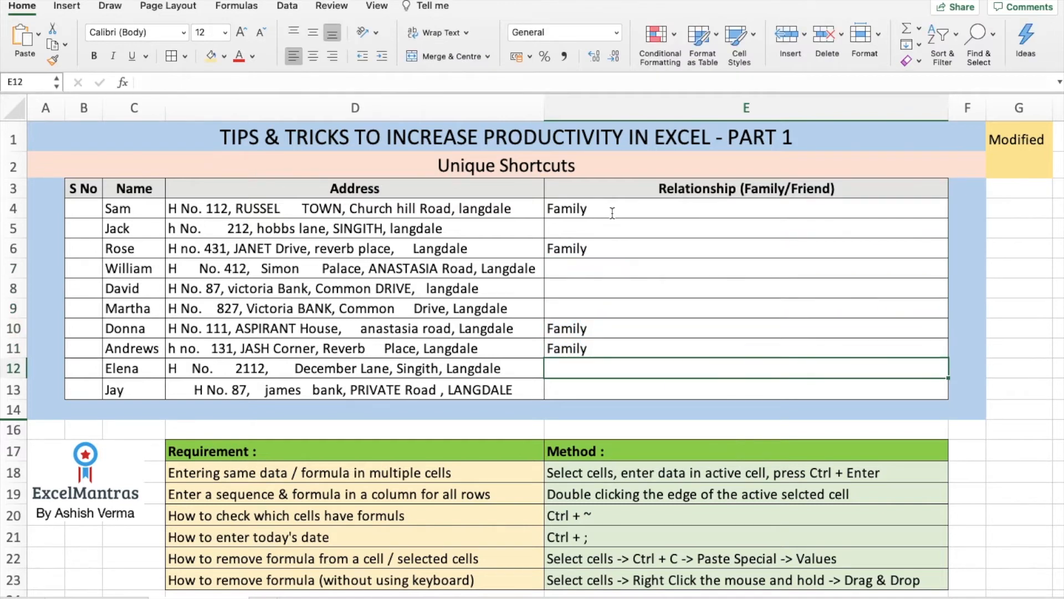
pyautogui.write('Family')
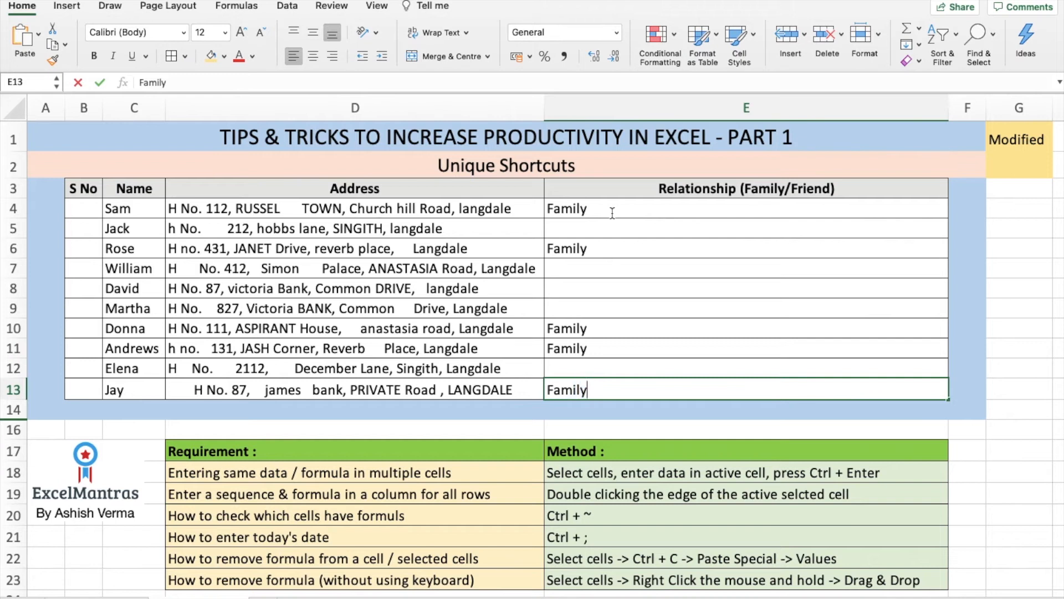
pyautogui.press('Return')
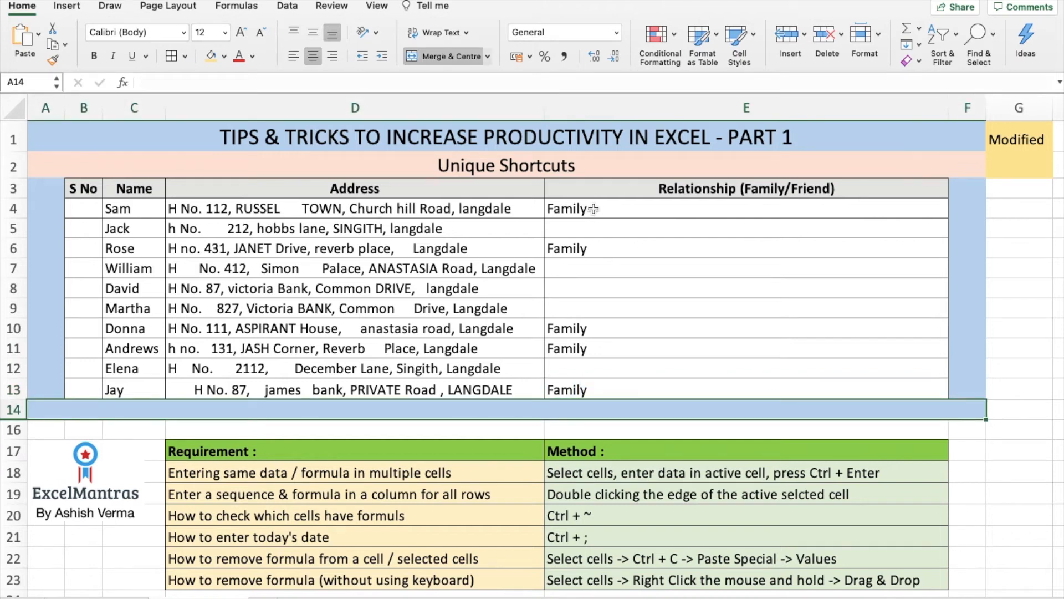
# Clear the Relationship entries from E4:E13 and select cell E4
pyautogui.moveTo(594, 209); pyautogui.dragTo(601, 387)
pyautogui.press('Delete')
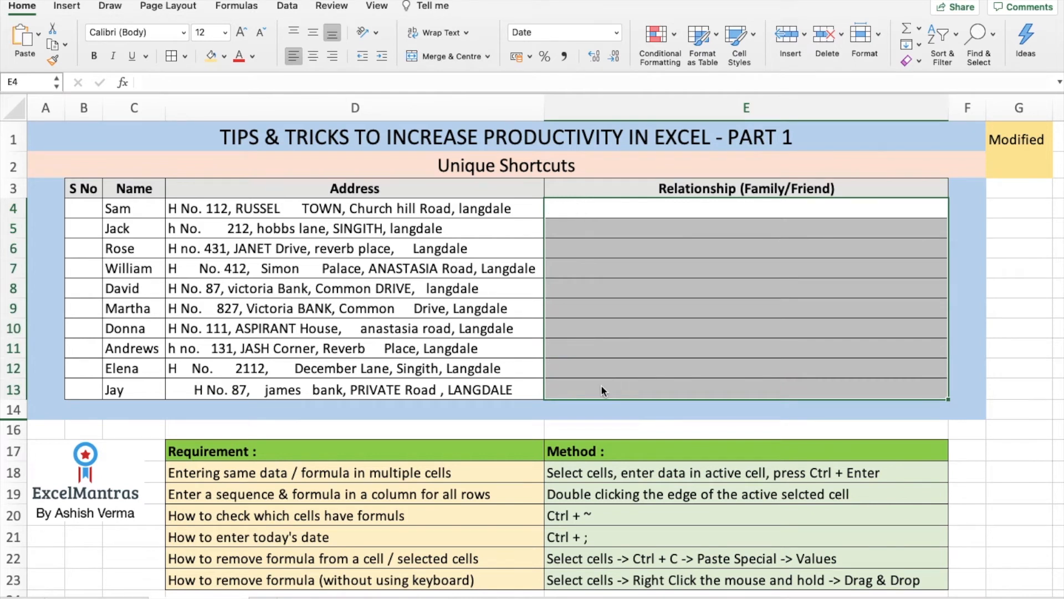
pyautogui.click(600, 271)
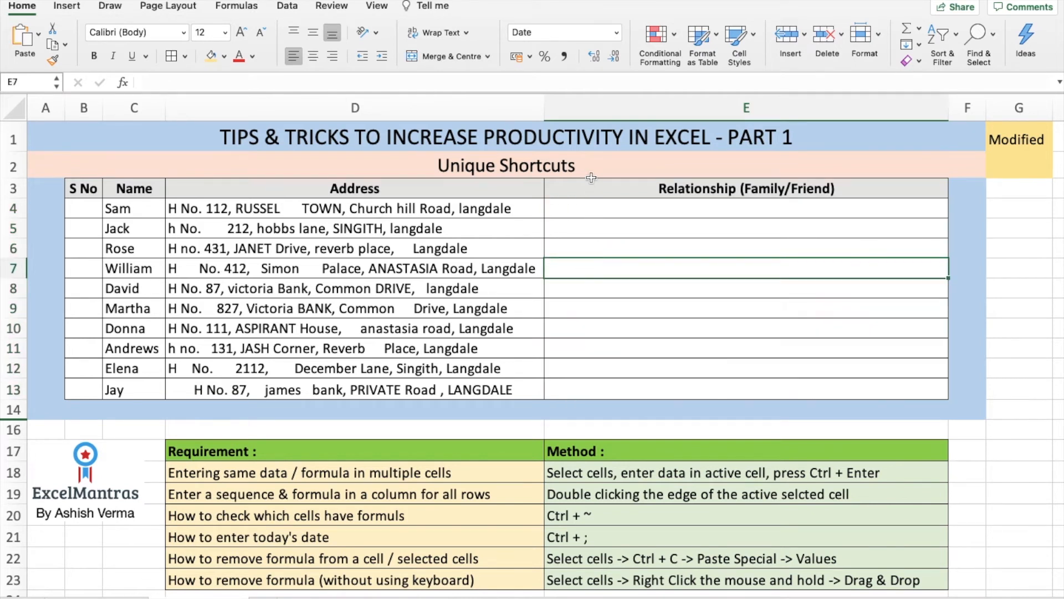
pyautogui.click(587, 207)
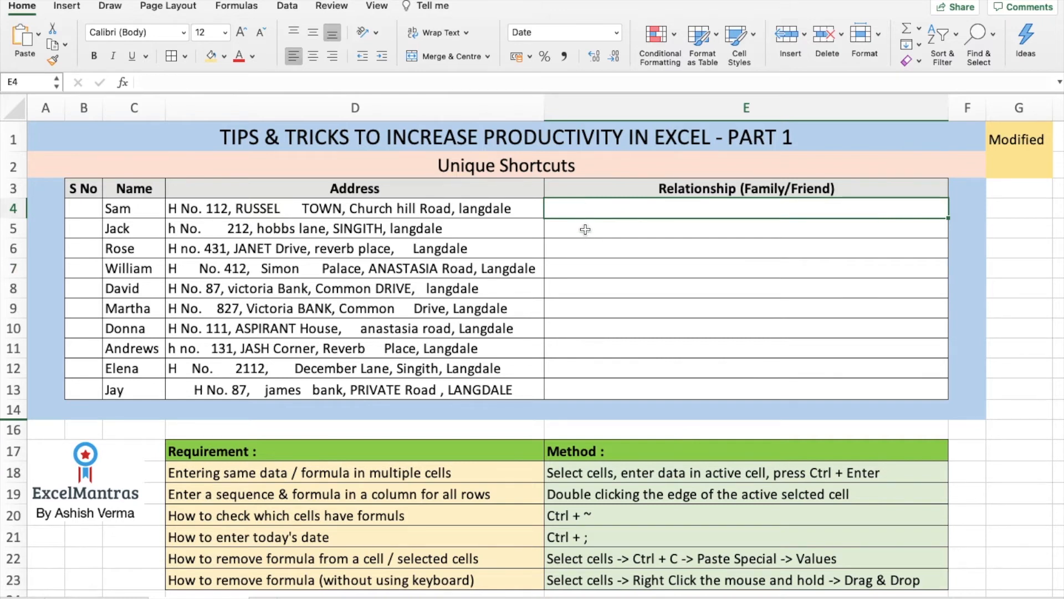
# Enter Family simultaneously in the non-adjacent Relationship cells E4, E7, E9, E11 and E13
pyautogui.keyDown('super'); pyautogui.click(579, 271); pyautogui.keyUp('super')
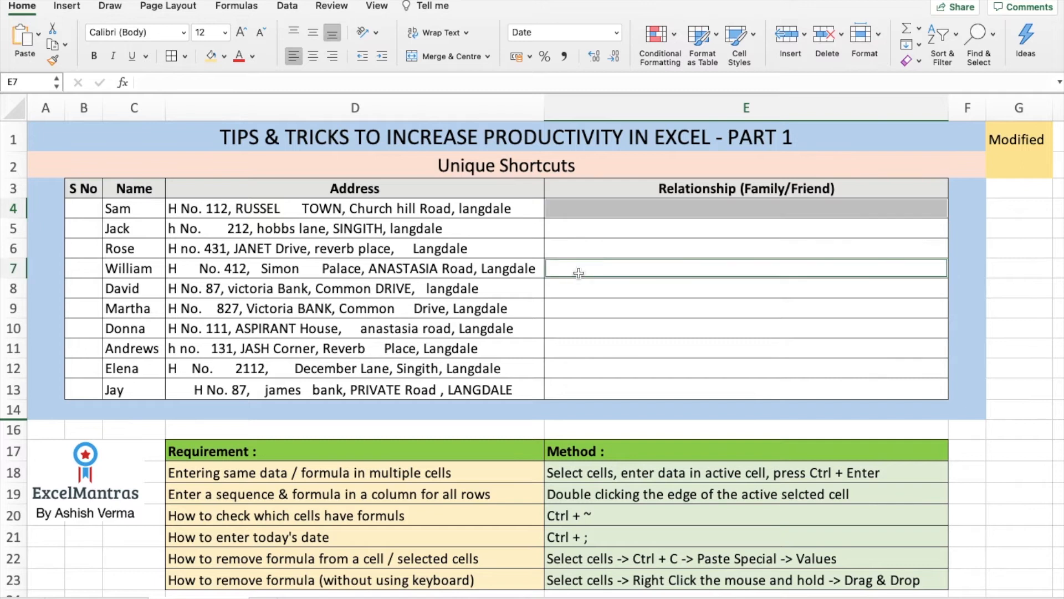
pyautogui.keyDown('super'); pyautogui.click(575, 310); pyautogui.keyUp('super')
pyautogui.keyDown('super'); pyautogui.click(585, 349); pyautogui.keyUp('super')
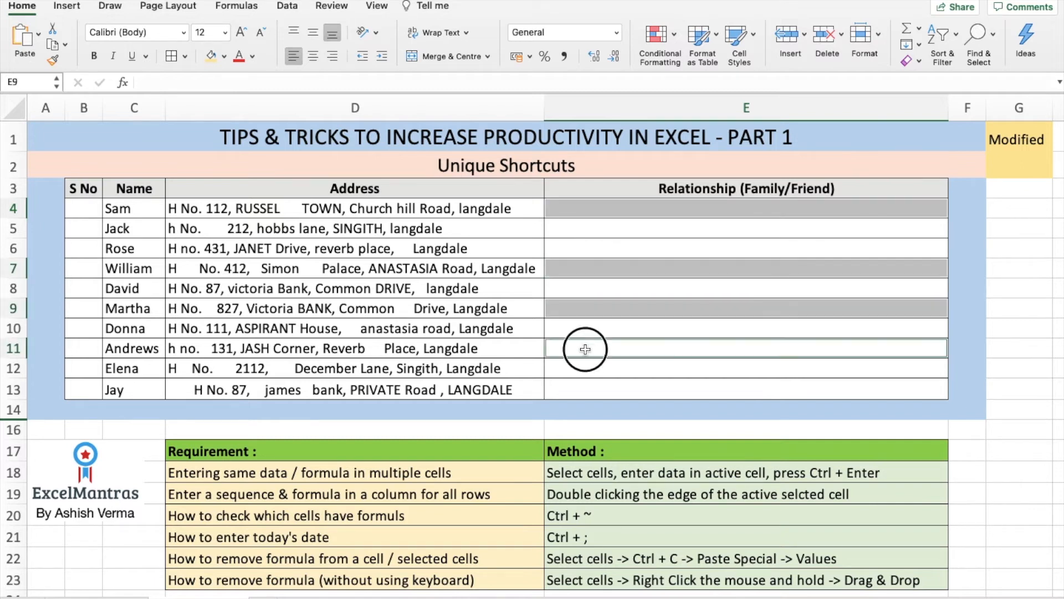
pyautogui.keyDown('super'); pyautogui.click(586, 391); pyautogui.keyUp('super')
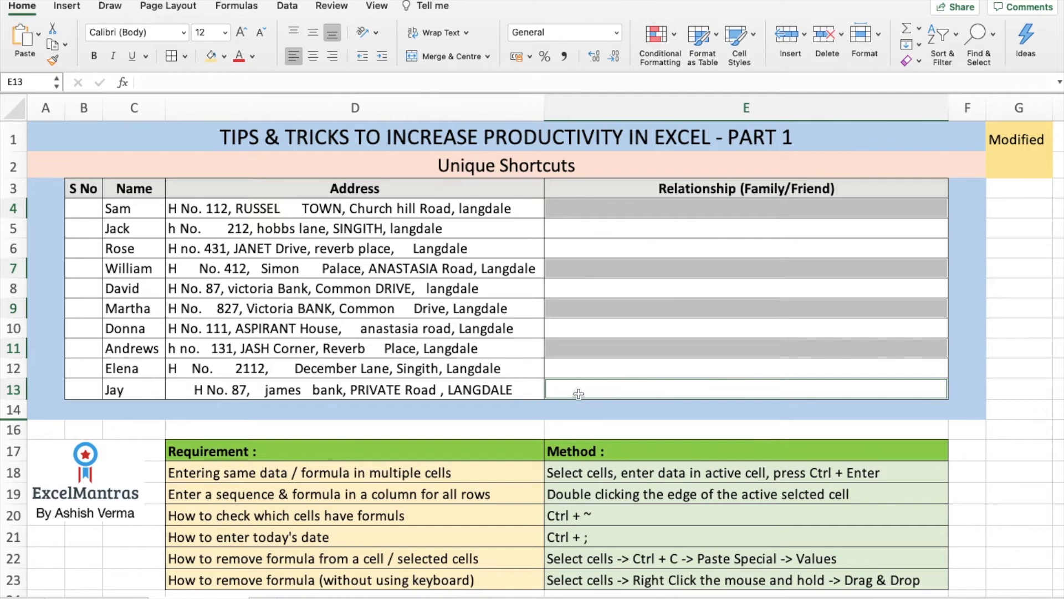
pyautogui.write('Family')
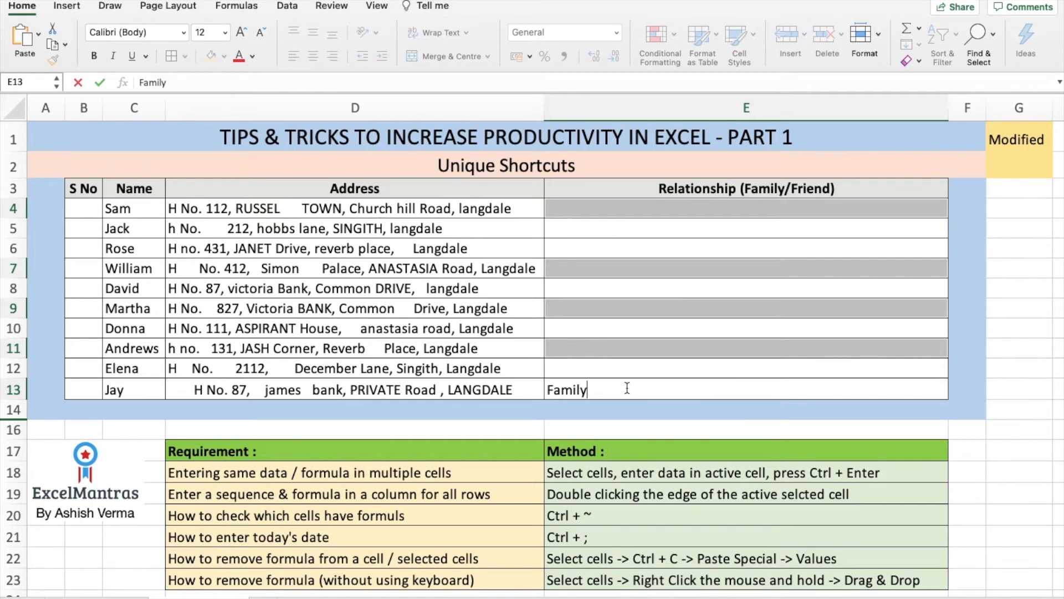
pyautogui.hotkey('ctrl', 'Return')
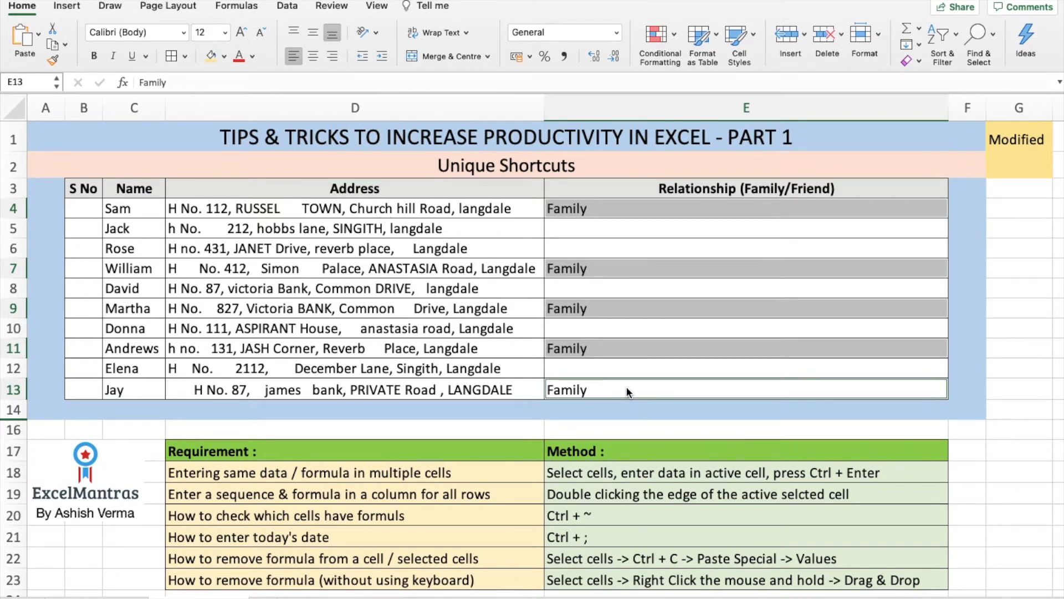
# Clear the Family entries from the Relationship range E4:E13 and select only cell E4
pyautogui.moveTo(604, 210); pyautogui.dragTo(590, 387)
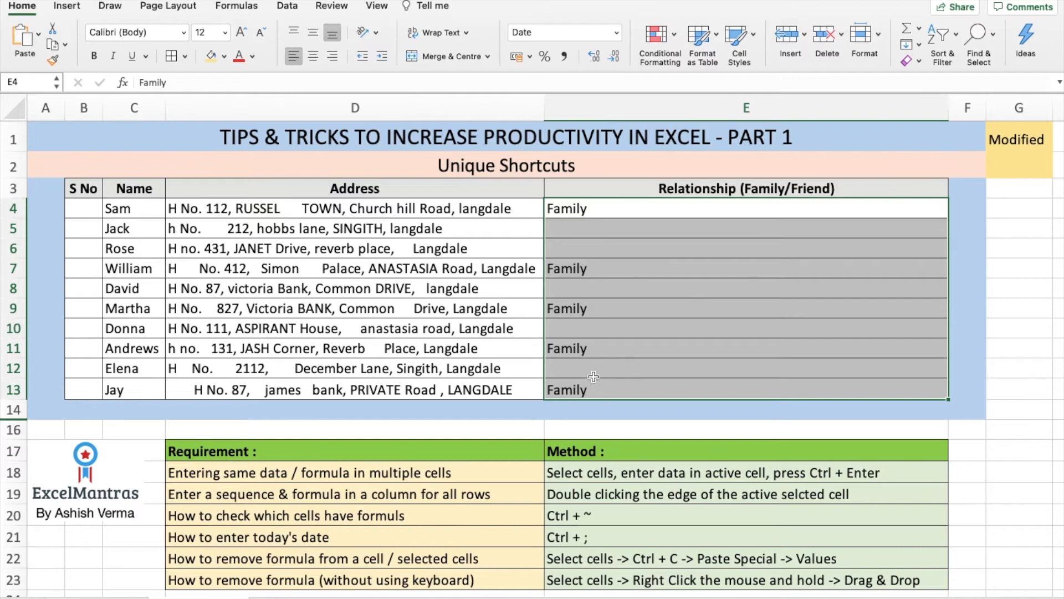
pyautogui.press('Delete')
pyautogui.click(597, 206)
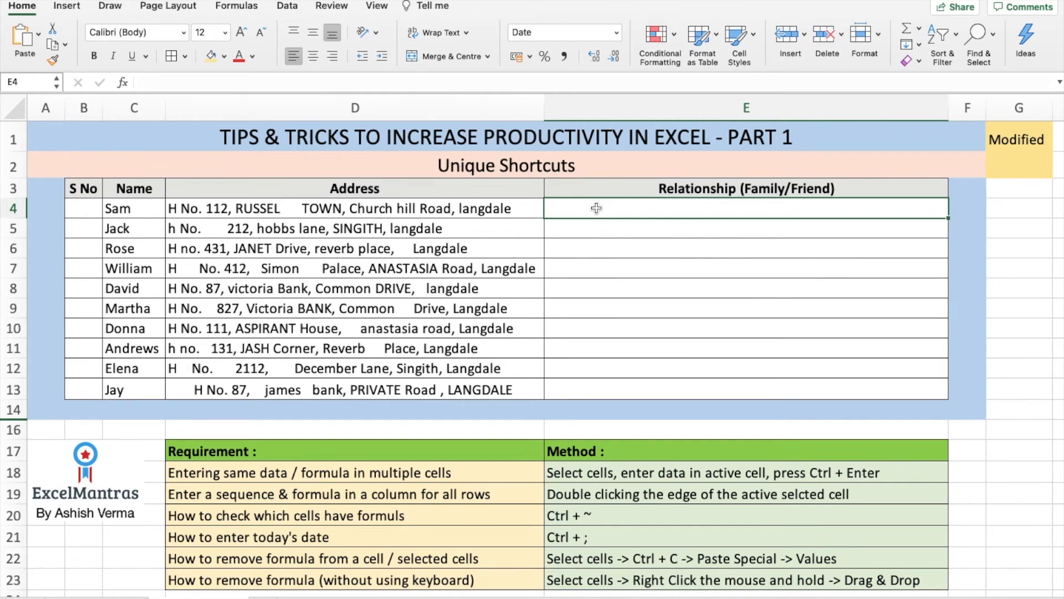
# Extend the selection from E4 to the non-adjacent cells E6, E9, E12 and E13
pyautogui.keyDown('ctrl'); pyautogui.click(582, 247); pyautogui.keyUp('ctrl')
pyautogui.keyDown('ctrl'); pyautogui.click(600, 310); pyautogui.keyUp('ctrl')
pyautogui.keyDown('ctrl'); pyautogui.click(582, 366); pyautogui.keyUp('ctrl')
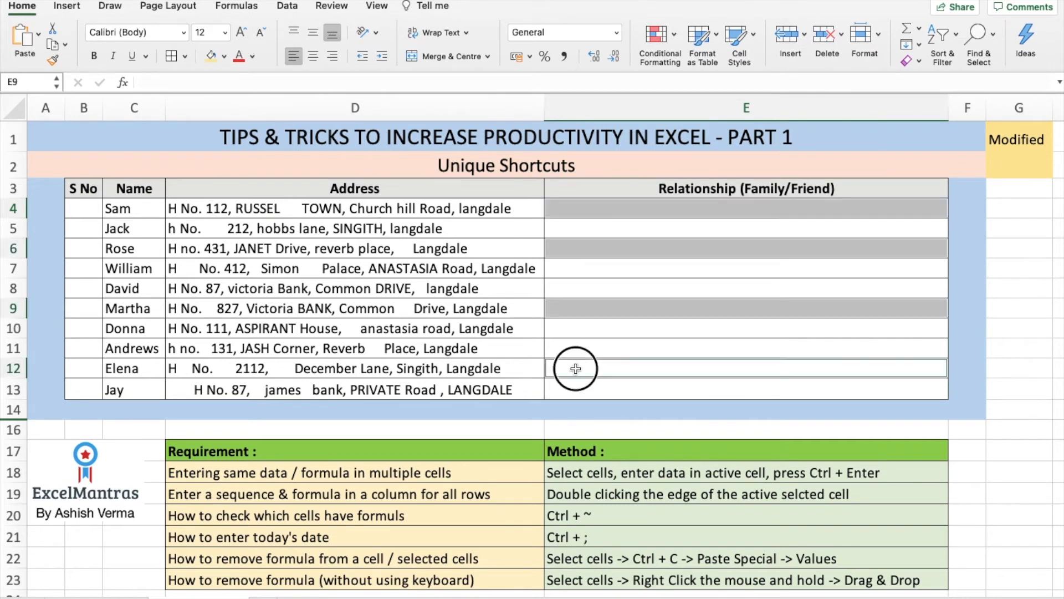
pyautogui.keyDown('ctrl'); pyautogui.click(574, 388); pyautogui.keyUp('ctrl')
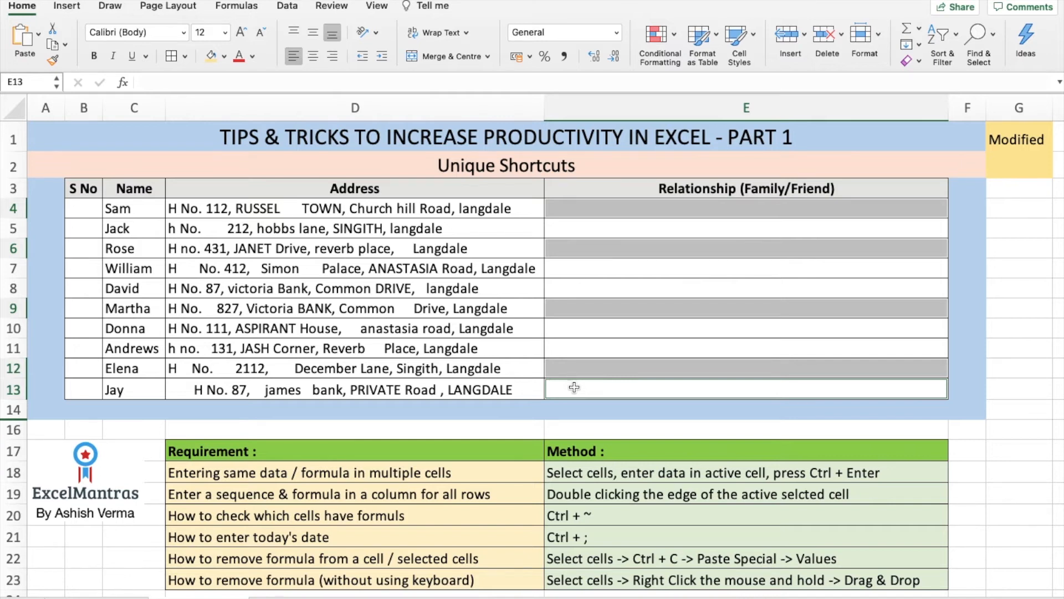
# Enter =PROPER(TRIM(D13)) in cell E13 alone while keeping the multiple selection, and undo that entry
pyautogui.write('=proper')
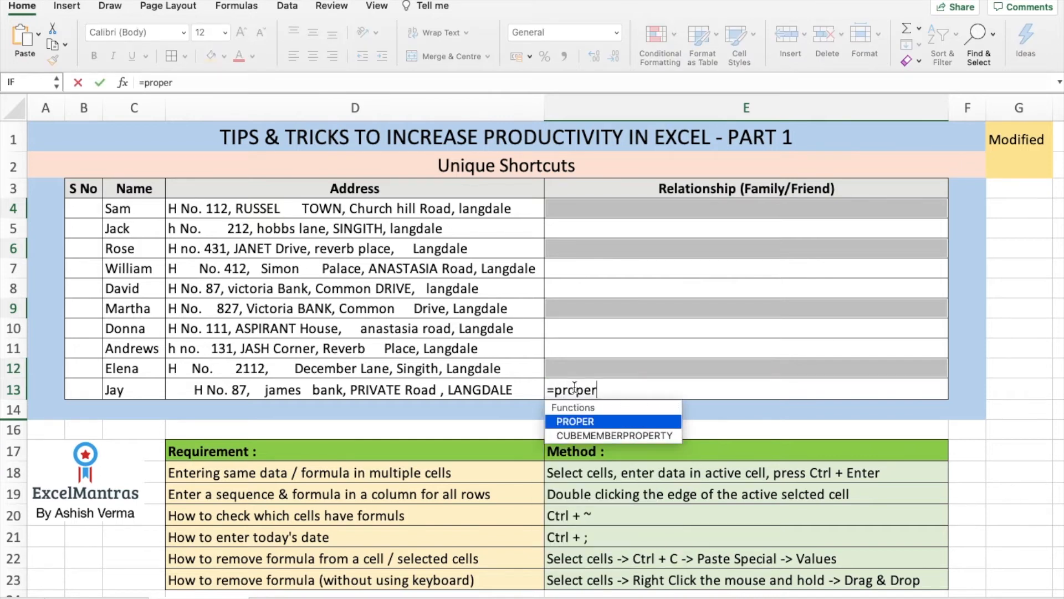
pyautogui.press('Tab')
pyautogui.write('trim')
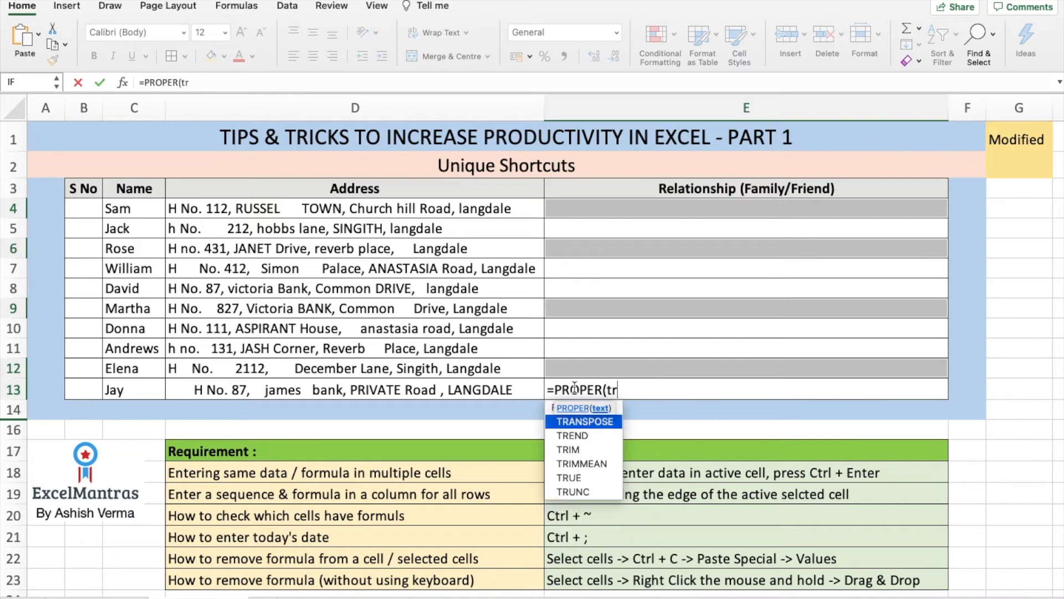
pyautogui.press('Tab')
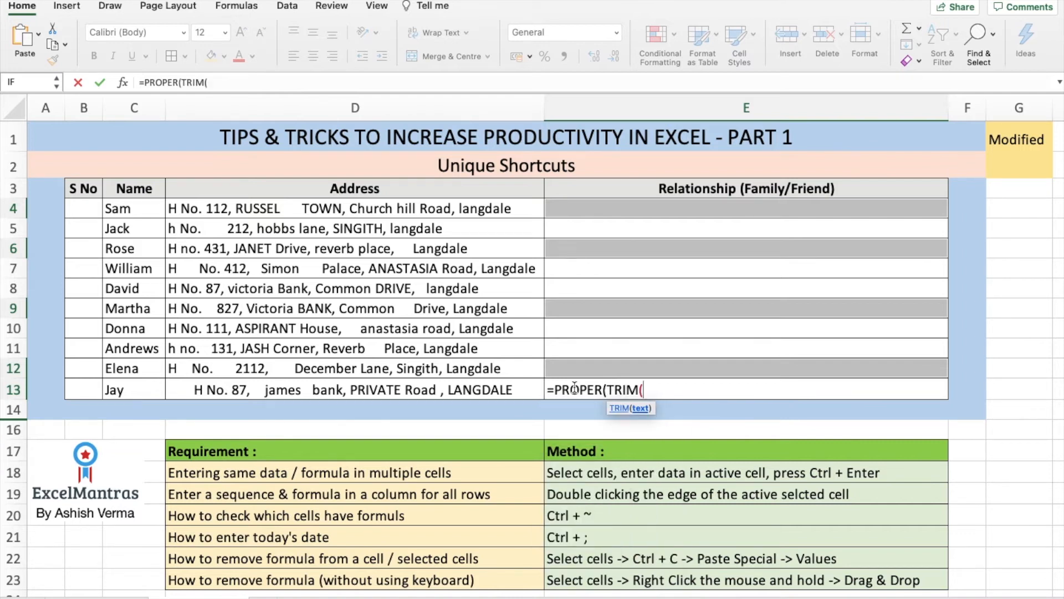
pyautogui.press('Left')
pyautogui.write(')')
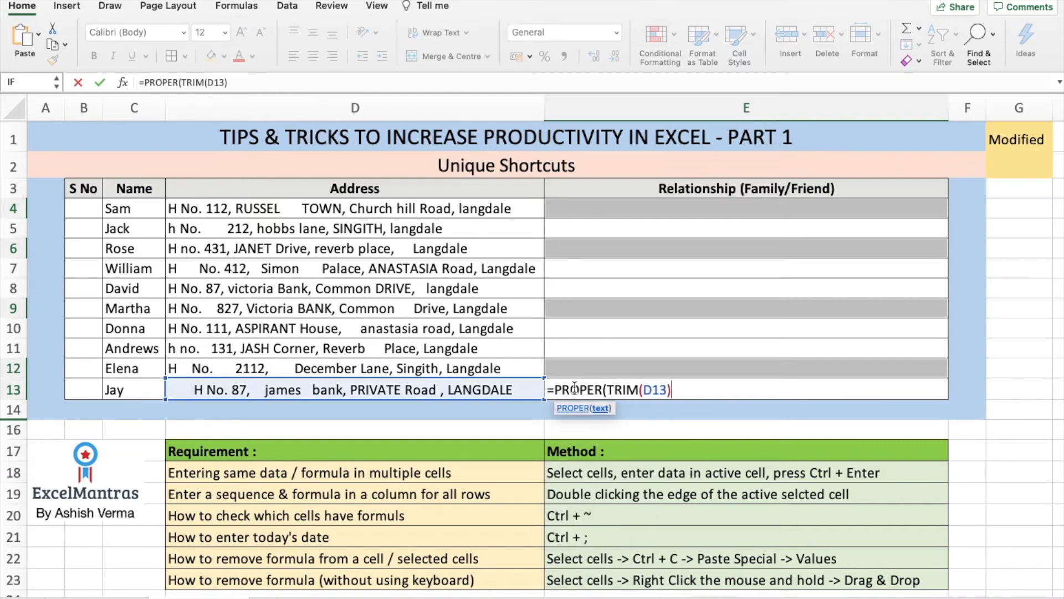
pyautogui.write(')')
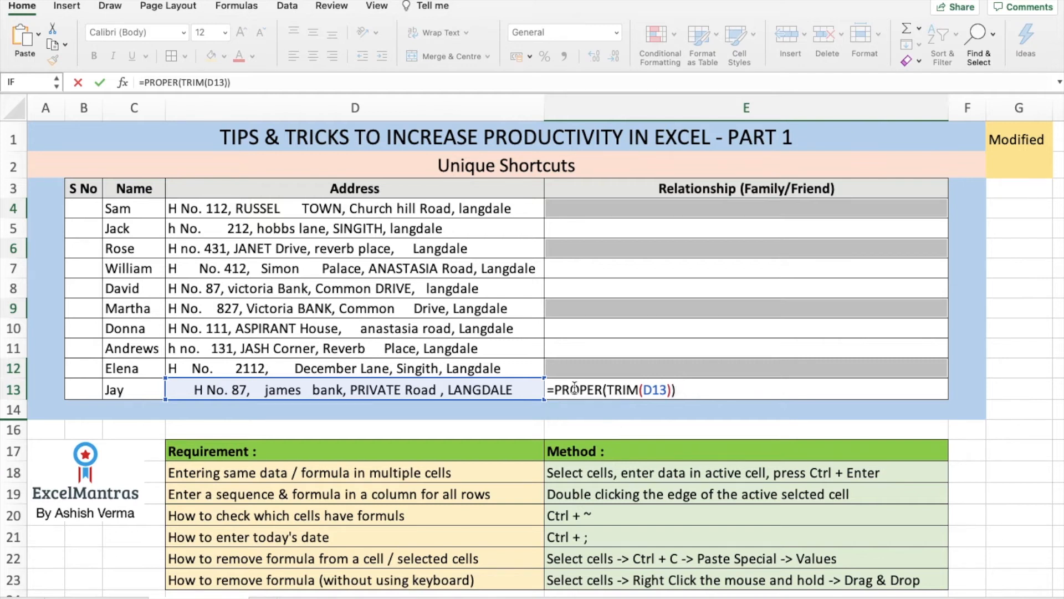
pyautogui.press('Return')
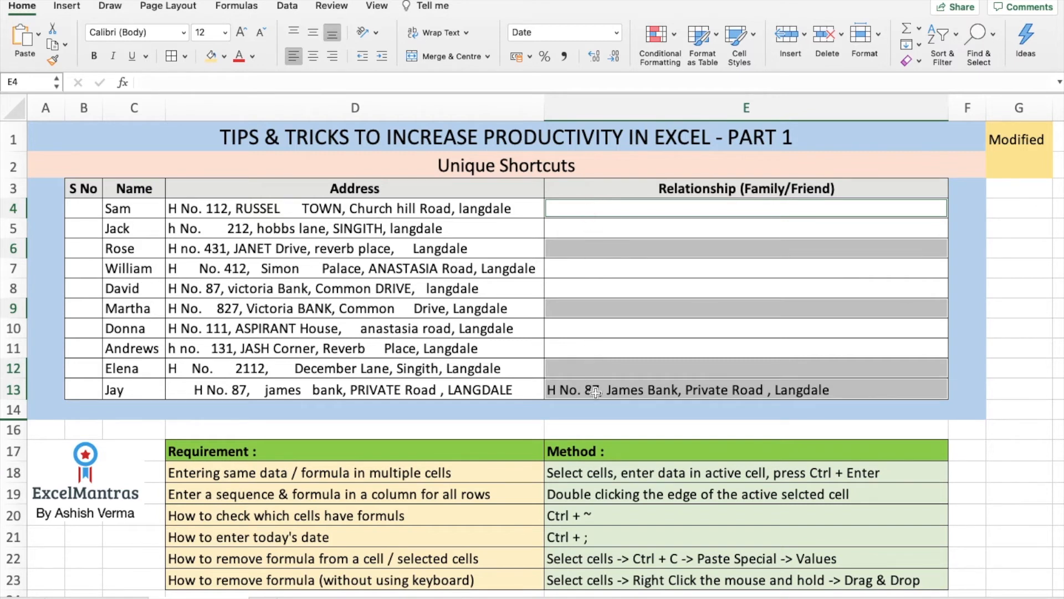
pyautogui.press('super+z')
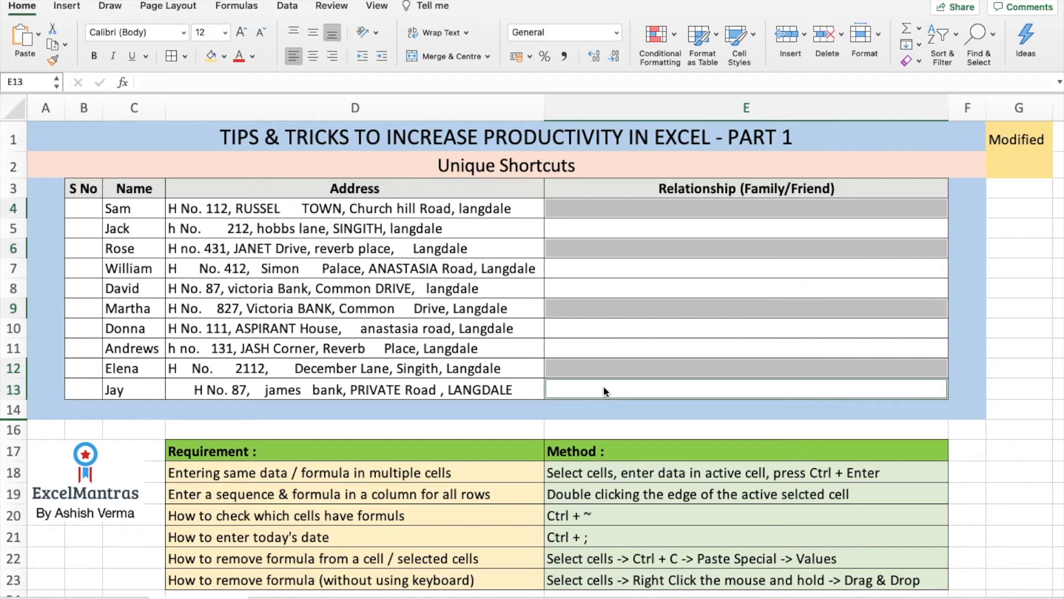
# Enter =PROPER(TRIM(D13)) from E13 into all selected cells at once: E4, E6, E9, E12 and E13
pyautogui.write('=proper')
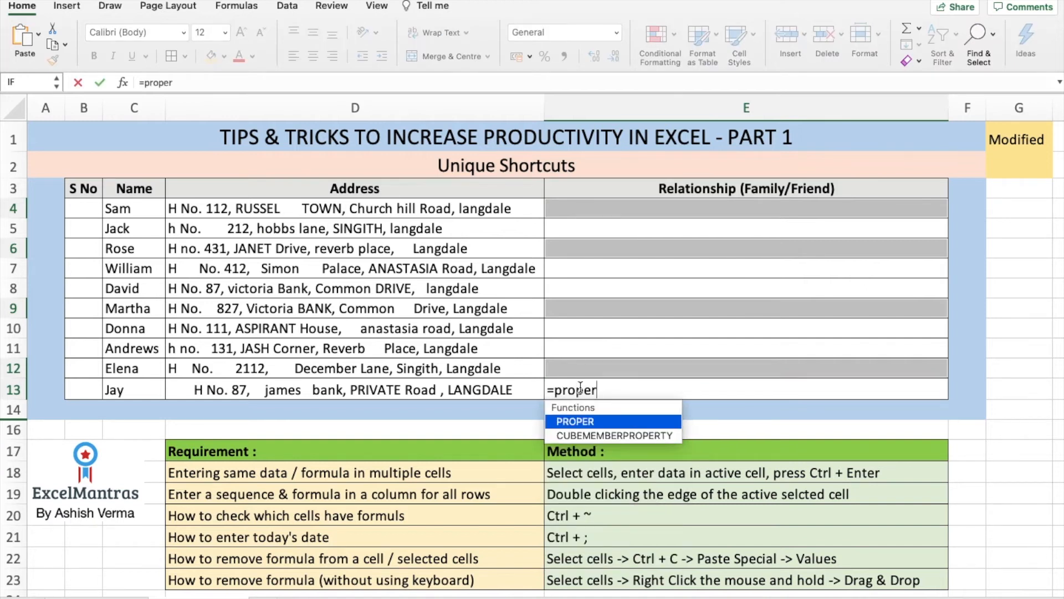
pyautogui.press('Tab')
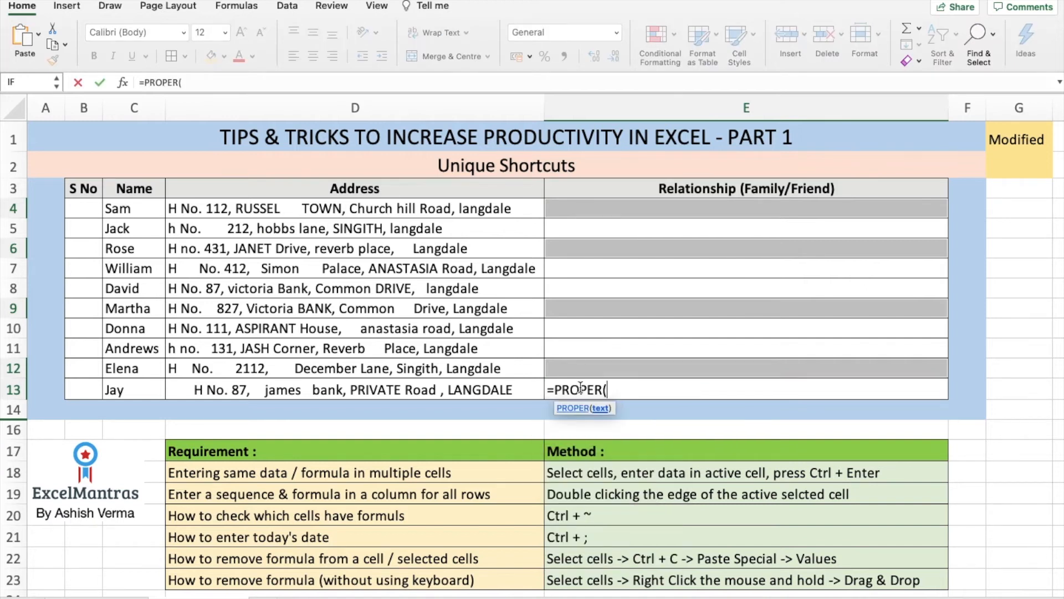
pyautogui.write('trim')
pyautogui.press('Tab')
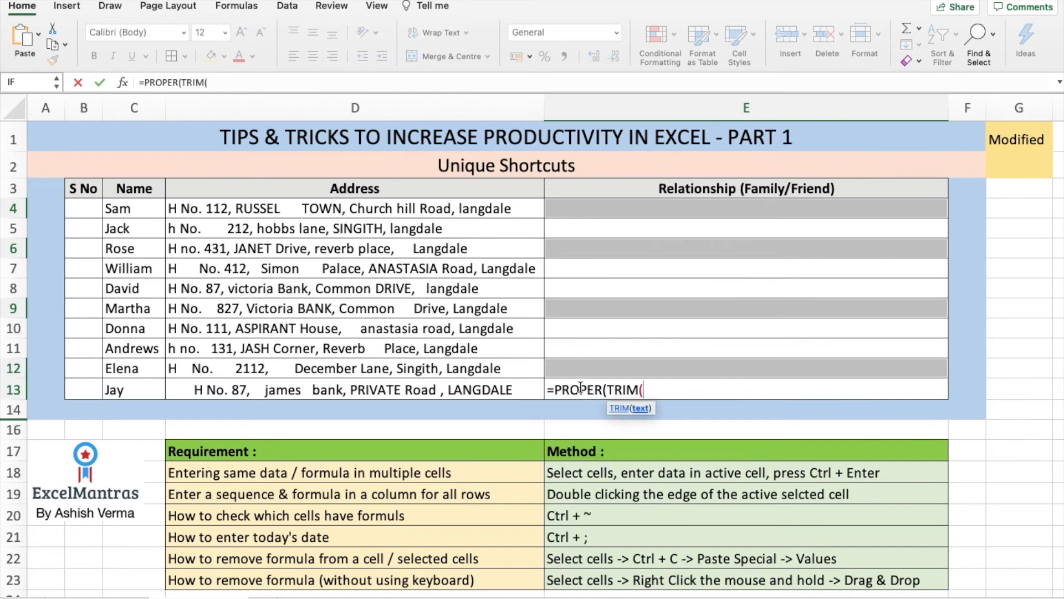
pyautogui.press('Left')
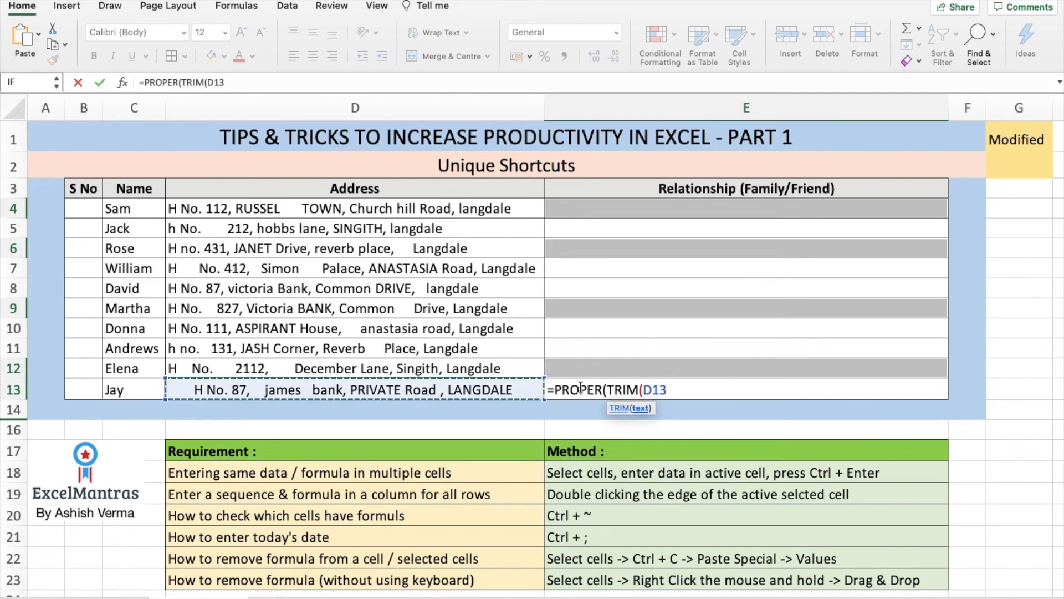
pyautogui.write('))')
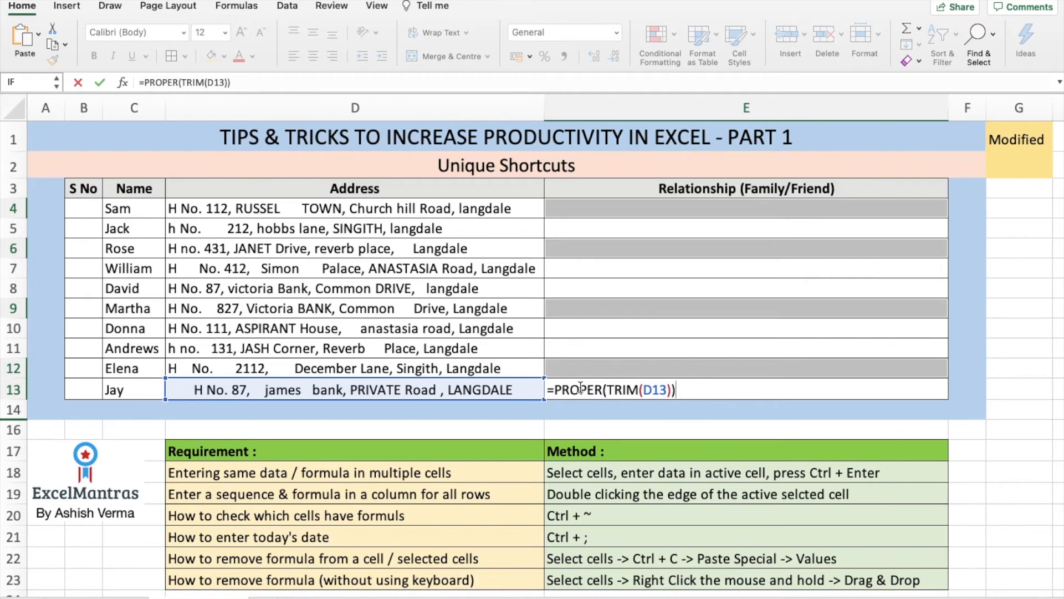
pyautogui.hotkey('ctrl', 'Return')
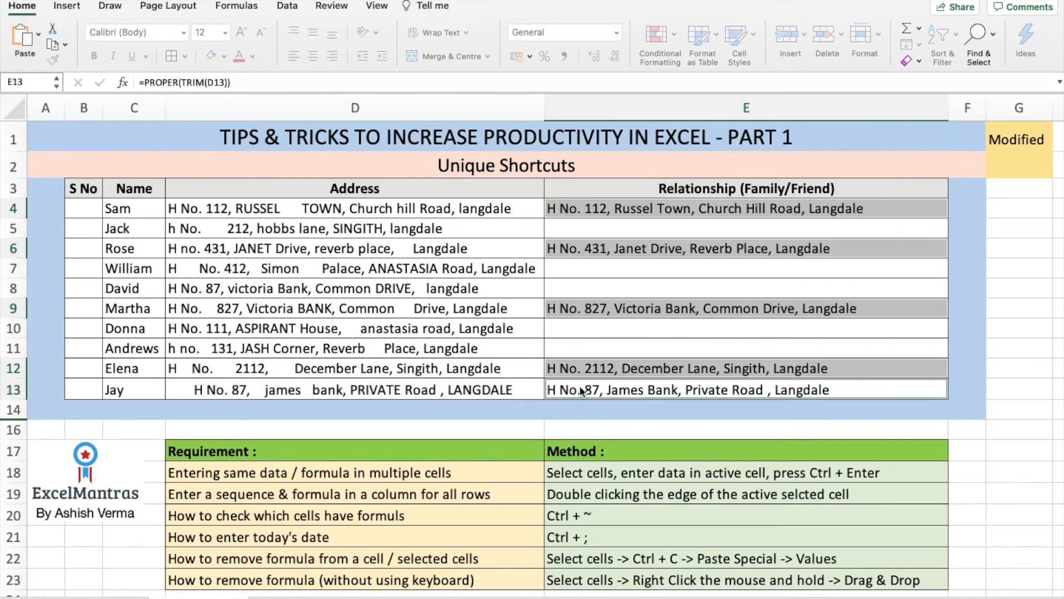
# Clear the PROPER and TRIM formulas from the Relationship range E4:E13
pyautogui.click(609, 341)
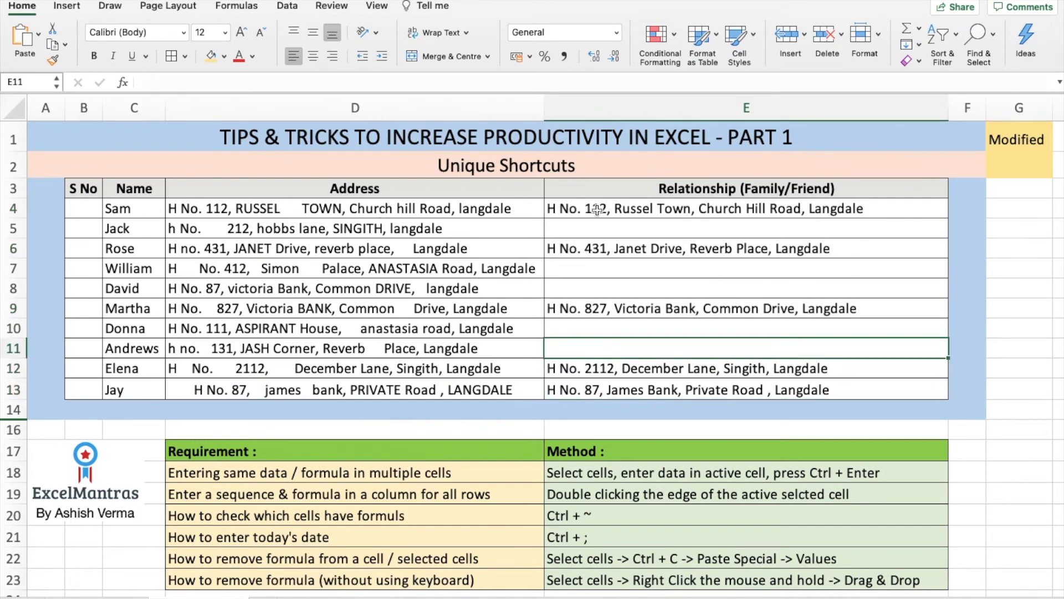
pyautogui.moveTo(598, 210); pyautogui.dragTo(651, 393)
pyautogui.press('Delete')
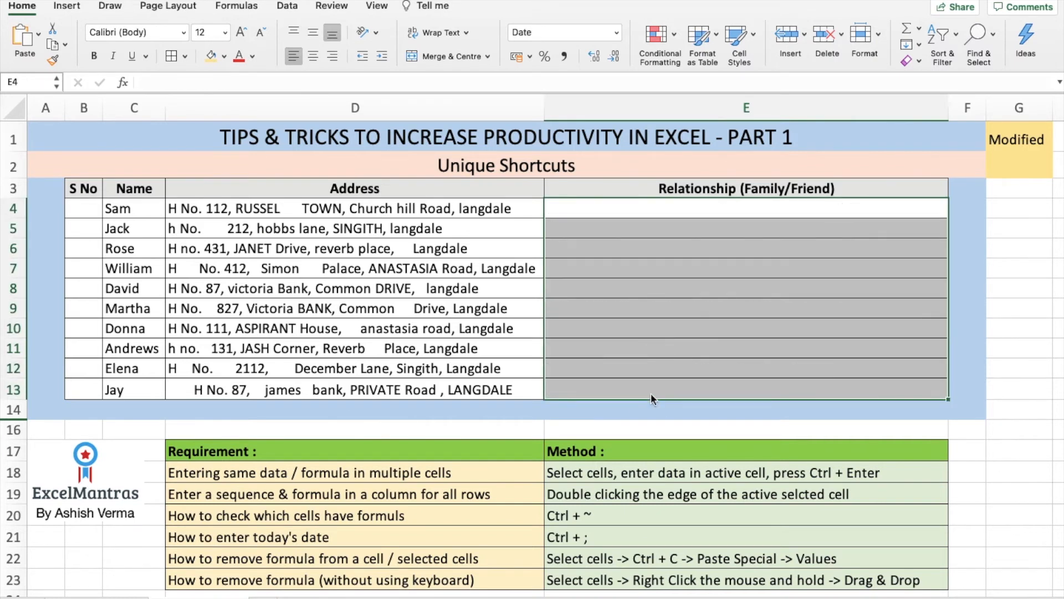
# Enter the formula =TRIM(D4) in cell E4 and keep that cell active
pyautogui.click(579, 209)
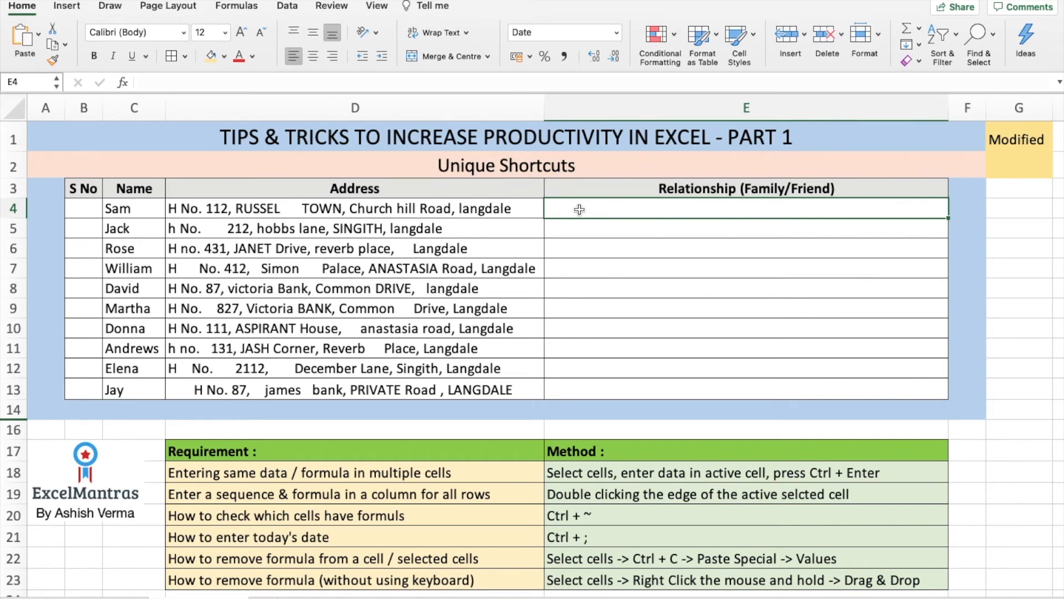
pyautogui.write('=trim')
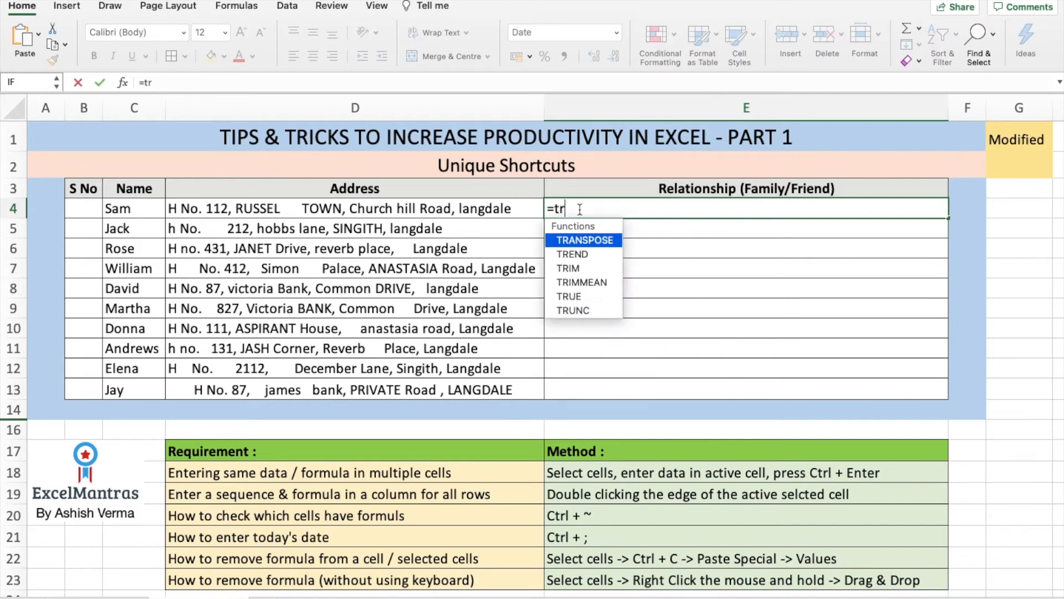
pyautogui.press('Tab')
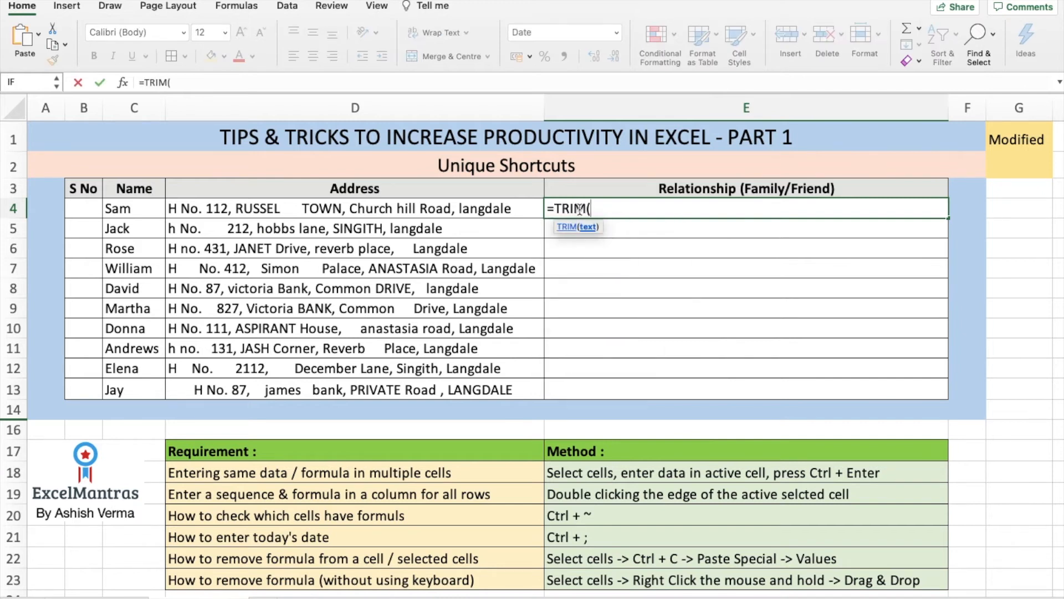
pyautogui.press('Left')
pyautogui.write(')')
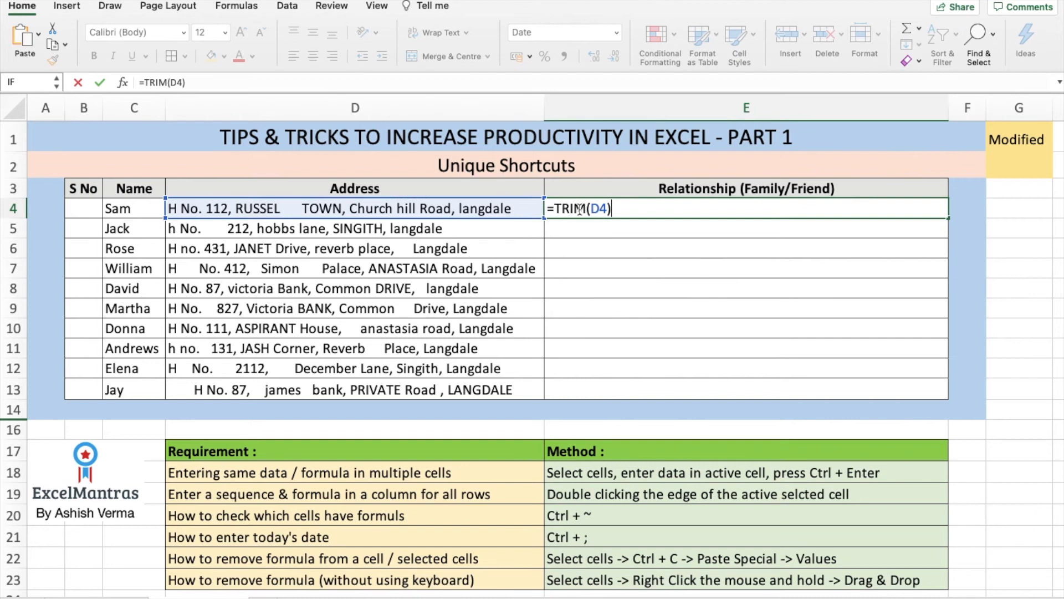
pyautogui.hotkey('ctrl', 'Return')
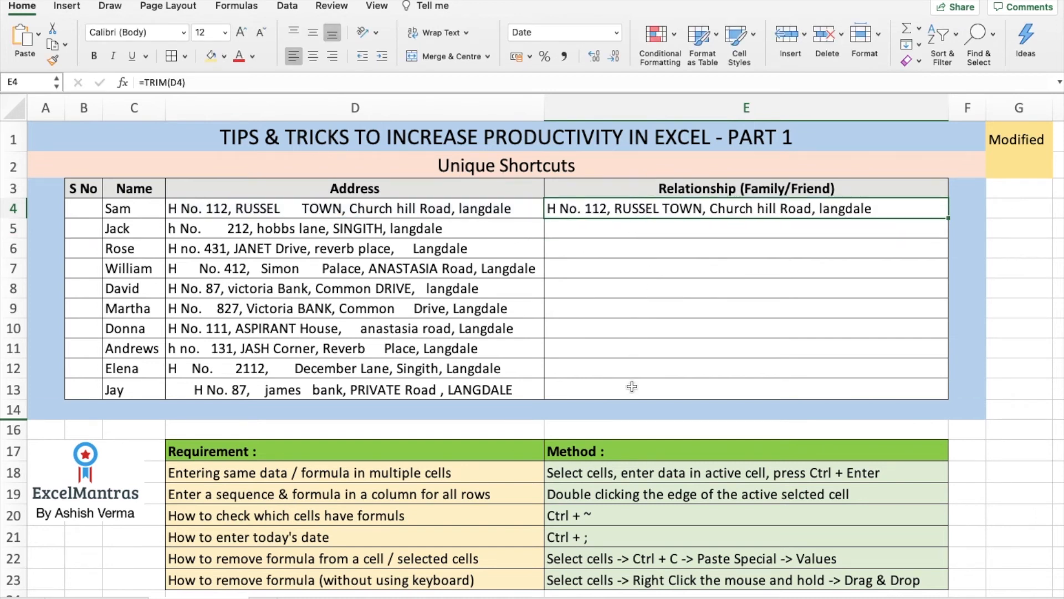
# Fill the TRIM formula from E4 down through E13, undo the fill, and fill the same range again manually
pyautogui.doubleClick(948, 218)
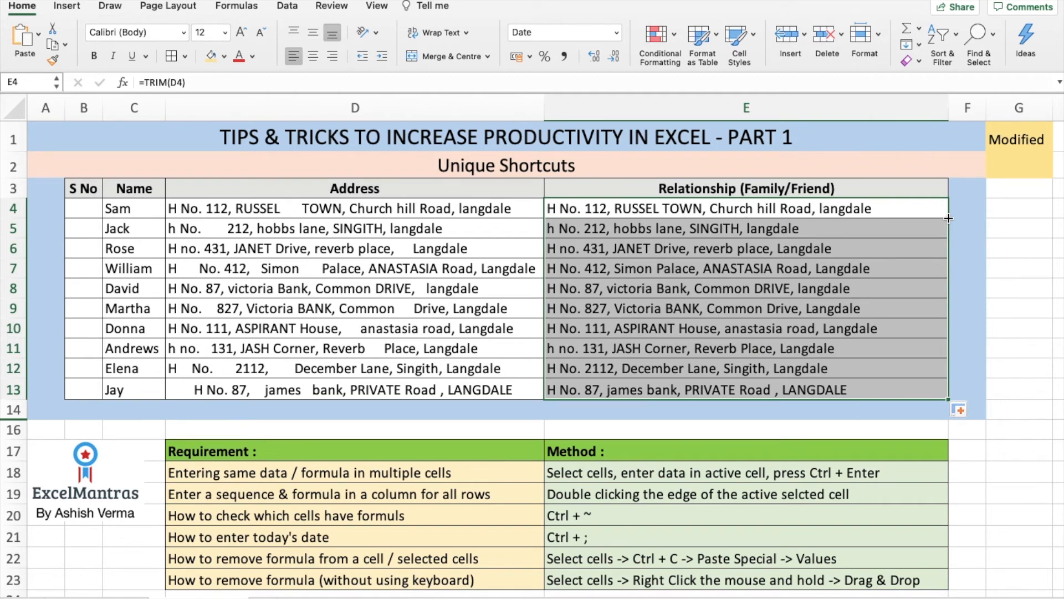
pyautogui.press('super+z')
pyautogui.click(950, 218)
pyautogui.moveTo(949, 219); pyautogui.dragTo(938, 394)
pyautogui.click(604, 211)
# Number the S No column by entering 1 in B4 and 2 in B5 and filling the sequence down to B13
pyautogui.click(85, 210)
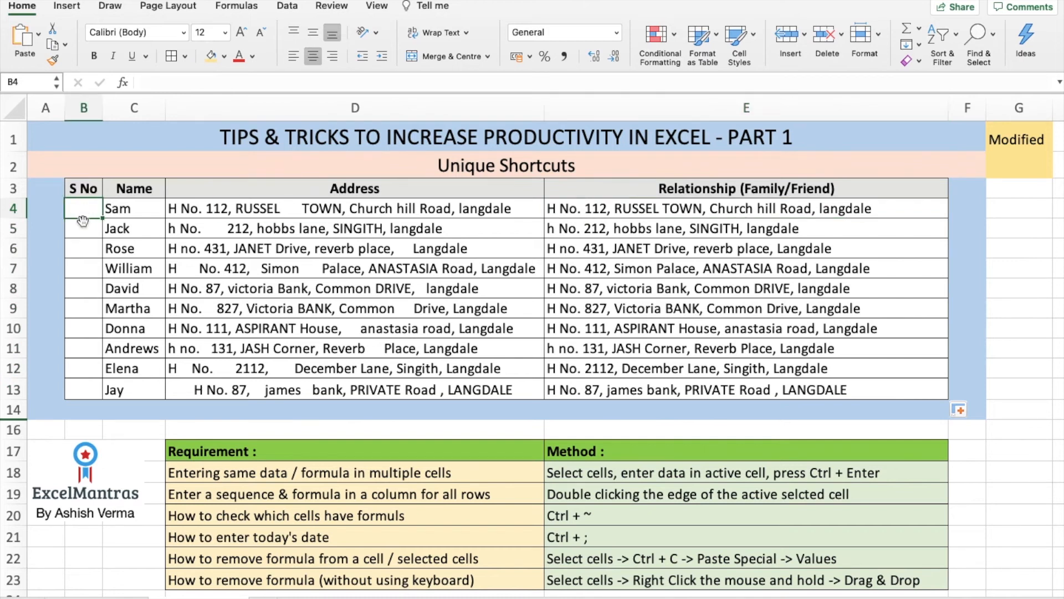
pyautogui.write('1')
pyautogui.press('Return')
pyautogui.write('2')
pyautogui.press('Return')
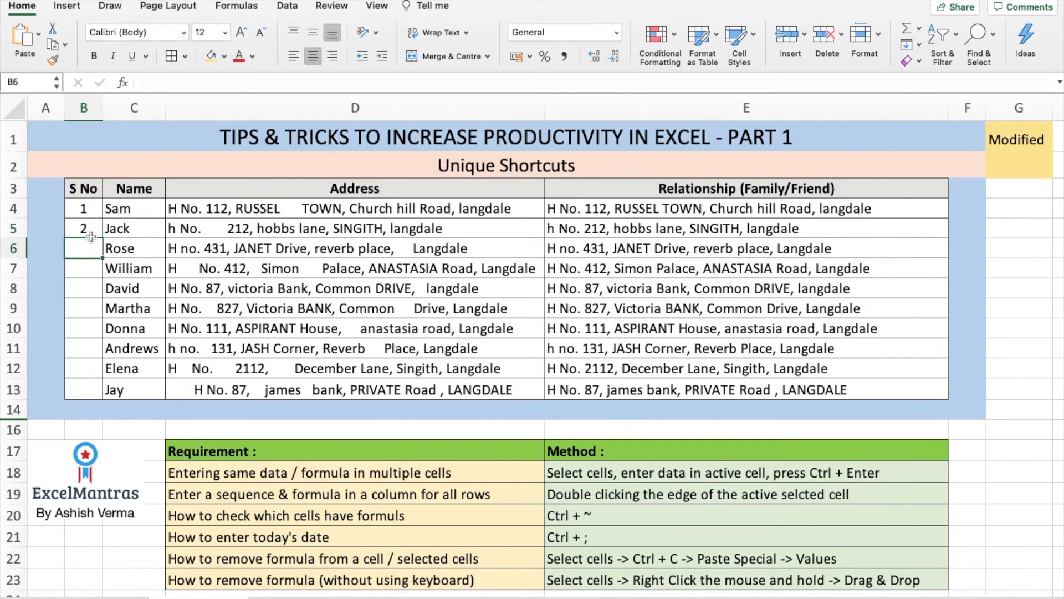
pyautogui.moveTo(89, 216); pyautogui.dragTo(92, 228)
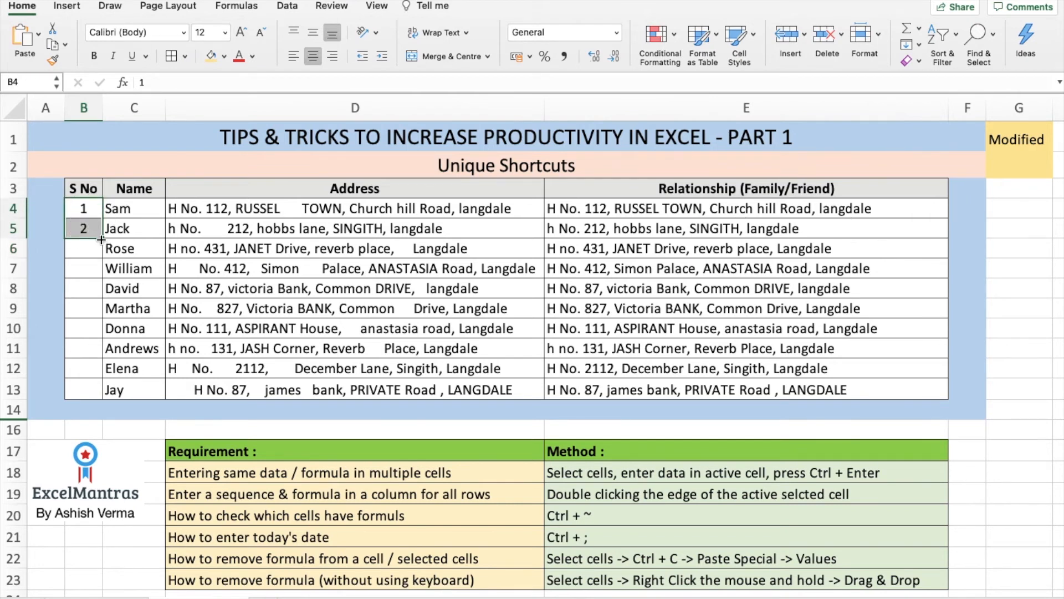
pyautogui.doubleClick(101, 239)
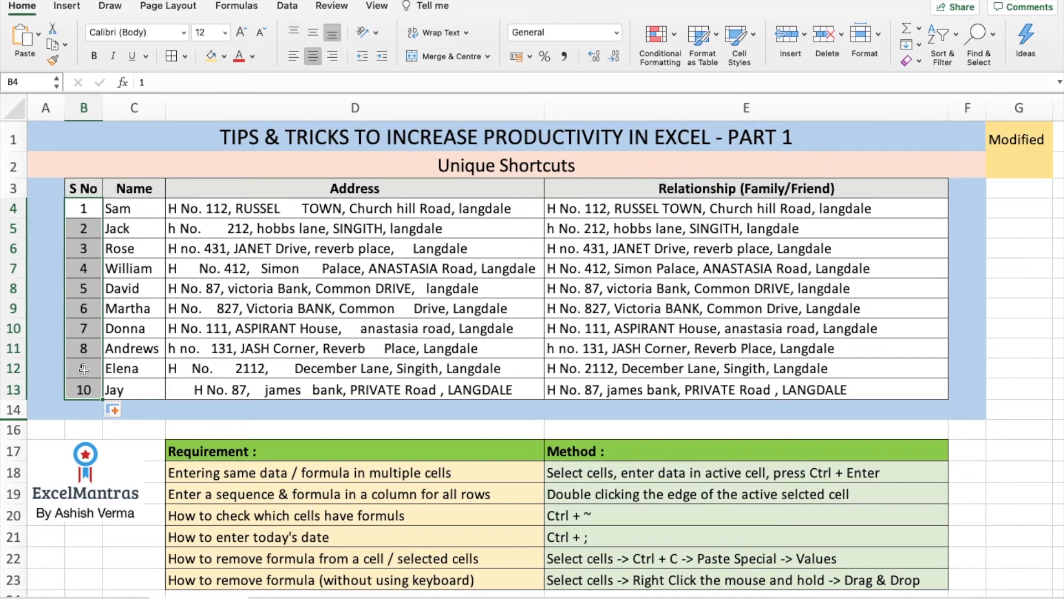
pyautogui.click(122, 392)
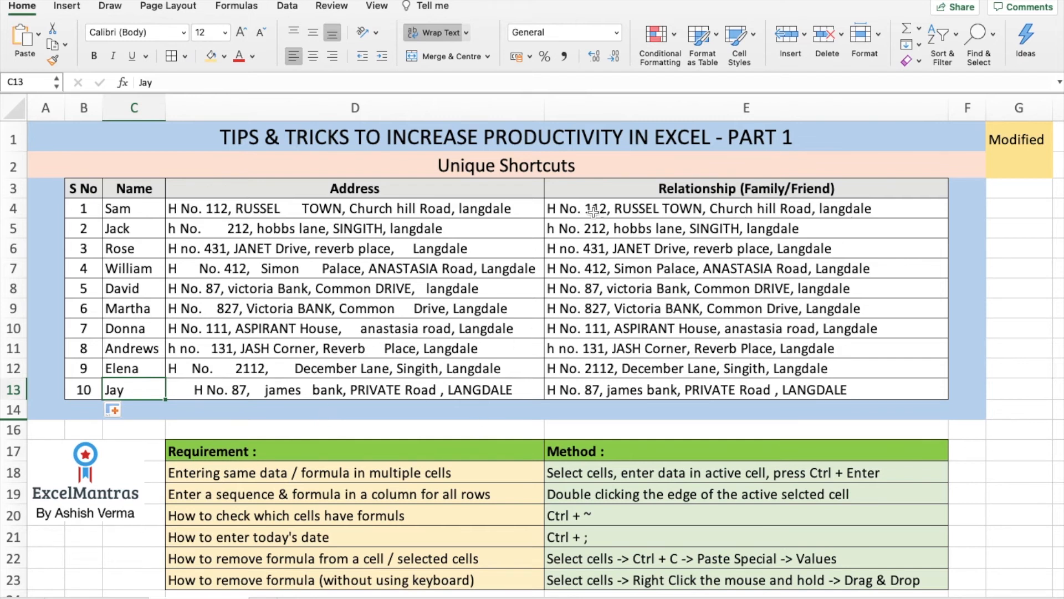
# Clear the Relationship range E4:E13 and enter the formula =TRIM(D4) in cell E4
pyautogui.moveTo(595, 209); pyautogui.dragTo(597, 387)
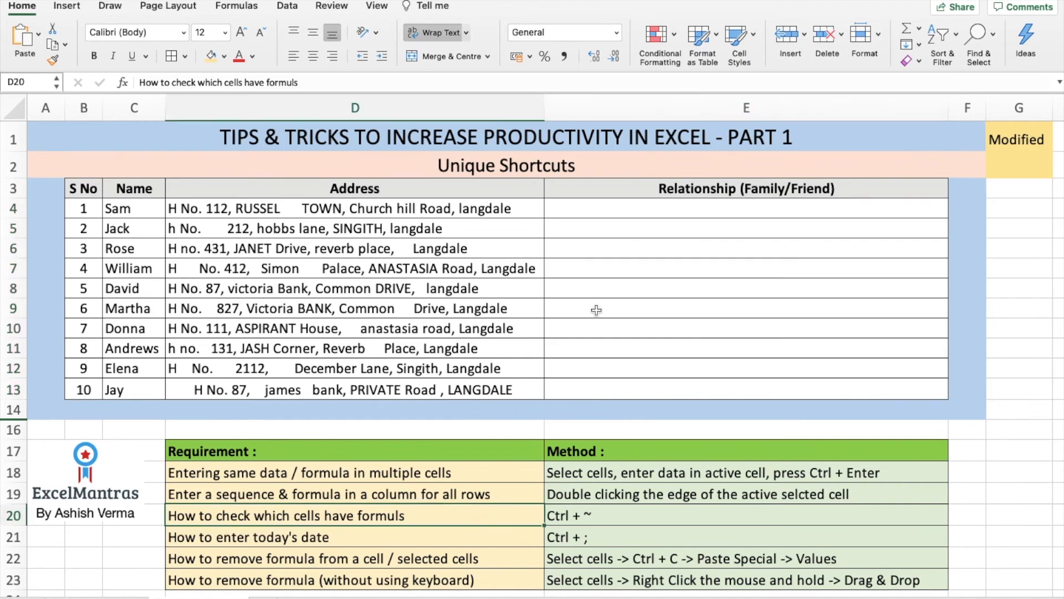
pyautogui.click(588, 215)
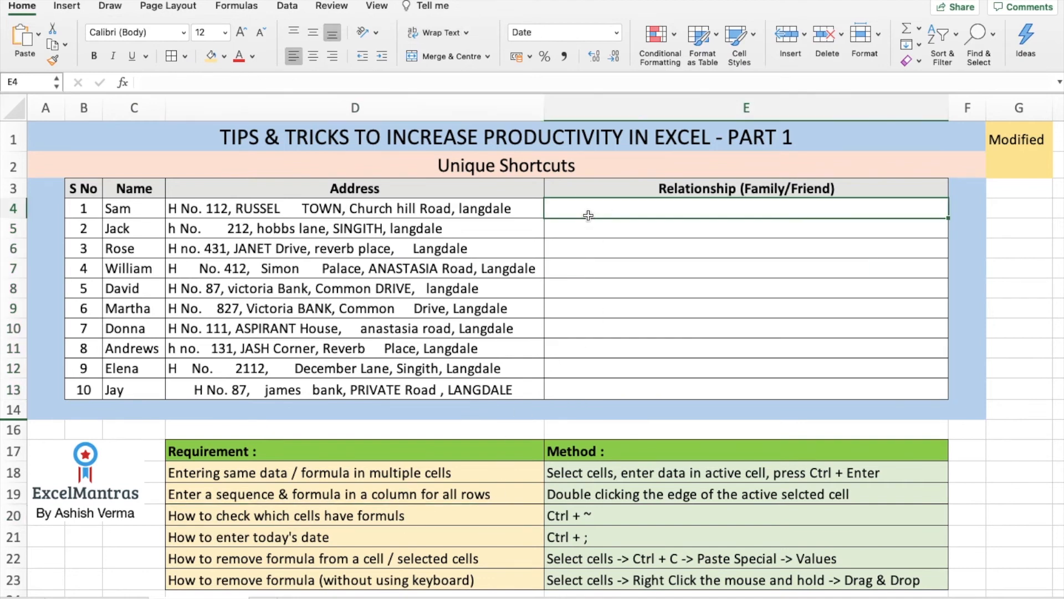
pyautogui.write('=trim')
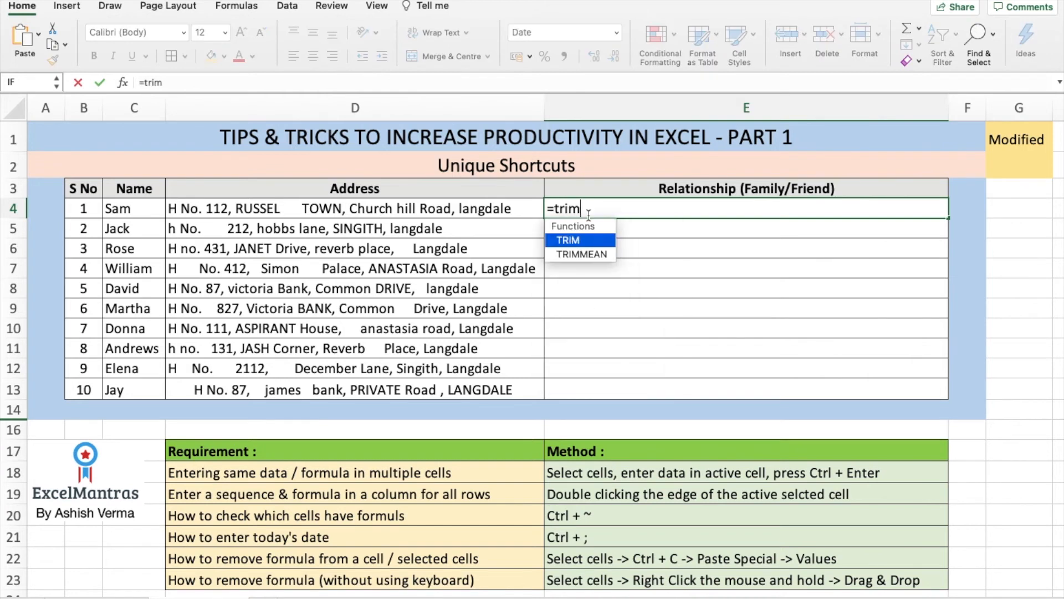
pyautogui.press('Tab')
pyautogui.press('Left')
pyautogui.write(')')
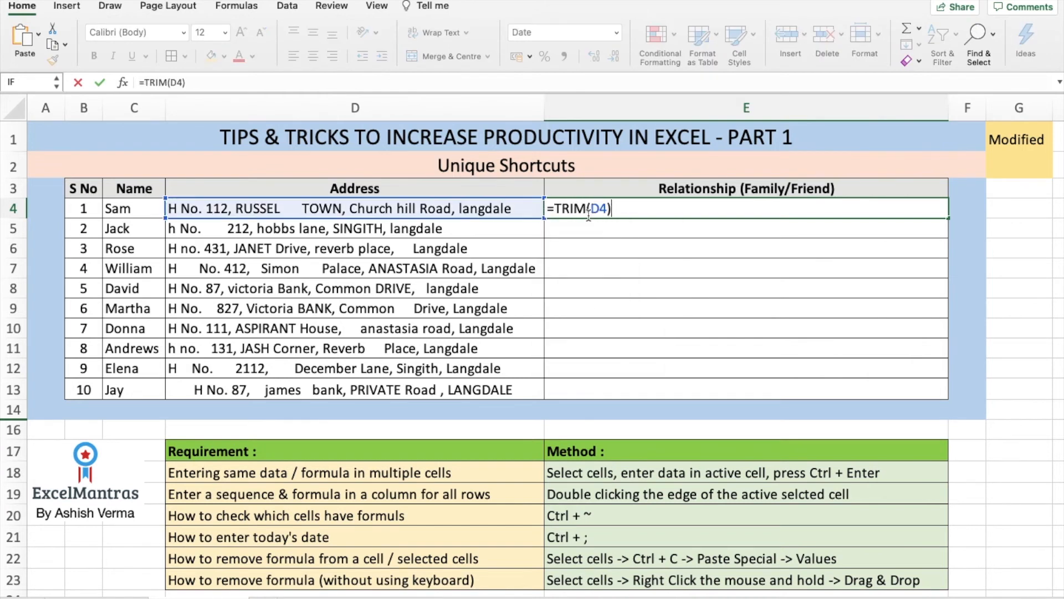
pyautogui.press('Return')
# Copy the address from D5 into E5 as plain text, and copy the TRIM formula from E4 into E6
pyautogui.click(463, 227)
pyautogui.press('super+c')
pyautogui.rightClick(581, 227)
pyautogui.press('super+v')
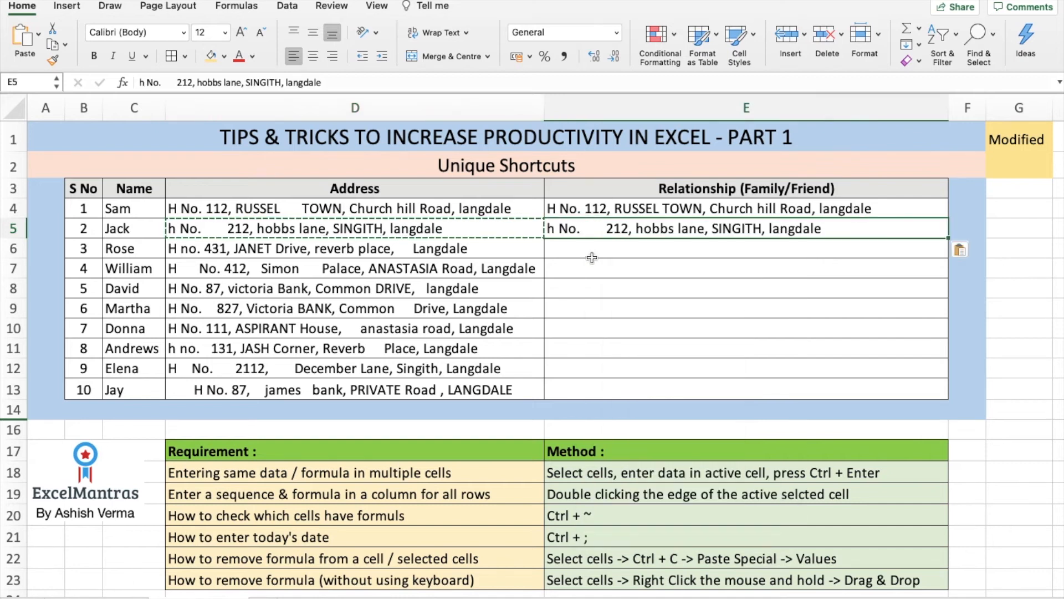
pyautogui.press('Escape')
pyautogui.press('Up')
pyautogui.press('super+c')
pyautogui.click(609, 248)
pyautogui.press('super+v')
# Enter the TRIM formula in E6, E8, E10 and E12 at once, using =TRIM(D12) in the active cell E12
pyautogui.keyDown('super'); pyautogui.click(587, 288); pyautogui.keyUp('super')
pyautogui.keyDown('super'); pyautogui.click(582, 328); pyautogui.keyUp('super')
pyautogui.keyDown('super'); pyautogui.click(574, 361); pyautogui.keyUp('super')
pyautogui.write('=trim')
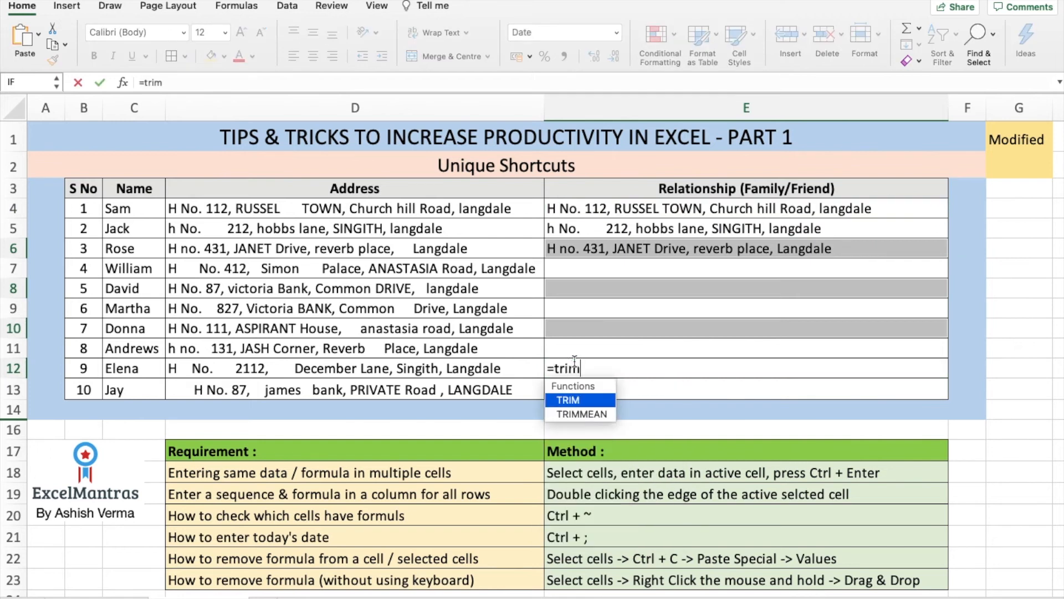
pyautogui.press('Tab')
pyautogui.press('Left')
pyautogui.write(')')
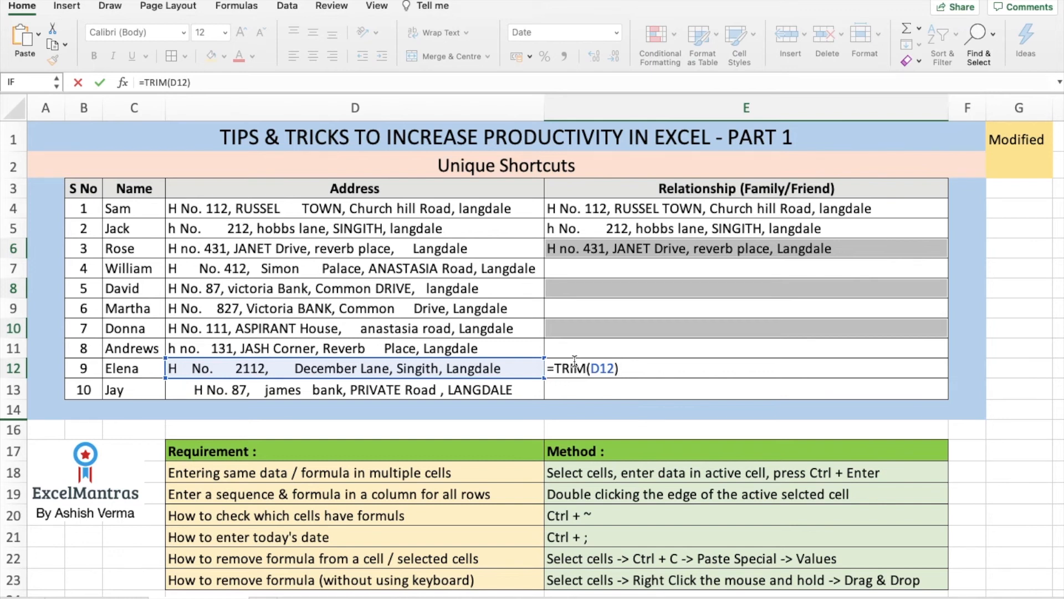
pyautogui.hotkey('ctrl', 'Return')
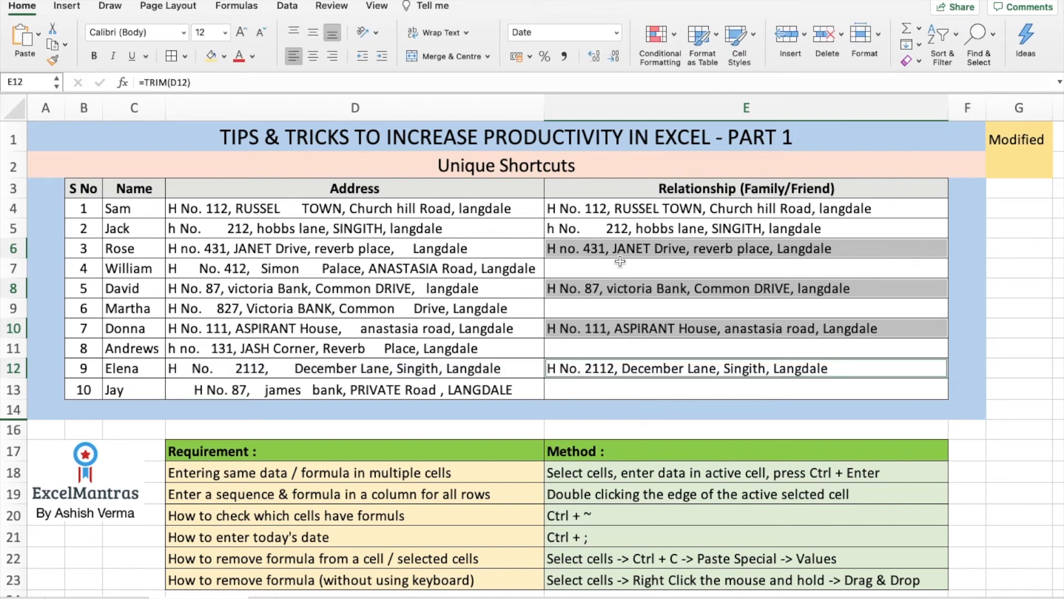
# Copy the address from D7 into E7 and D9
pyautogui.click(619, 265)
pyautogui.click(523, 268)
pyautogui.hotkey('ctrl', 'c')
pyautogui.click(583, 269)
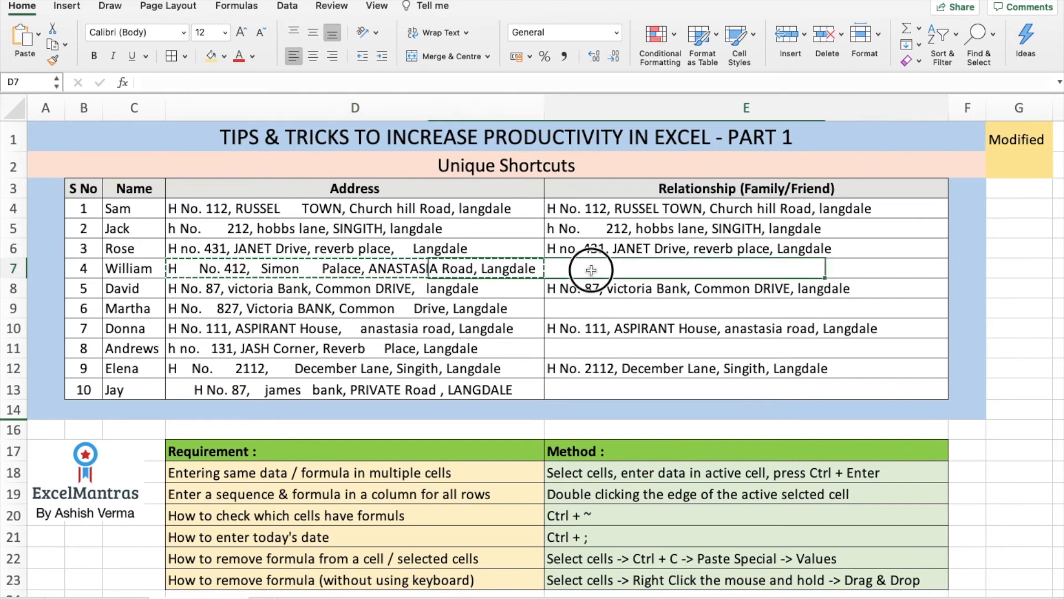
pyautogui.hotkey('ctrl', 'v')
pyautogui.click(519, 308)
pyautogui.hotkey('ctrl', 'v')
pyautogui.click(576, 309)
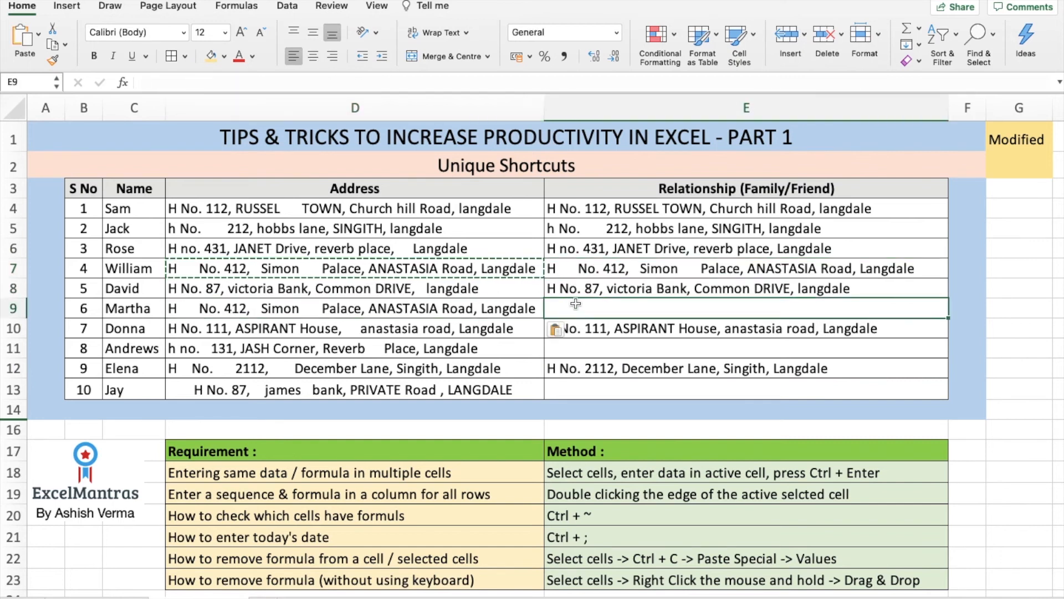
pyautogui.hotkey('ctrl', 'z')
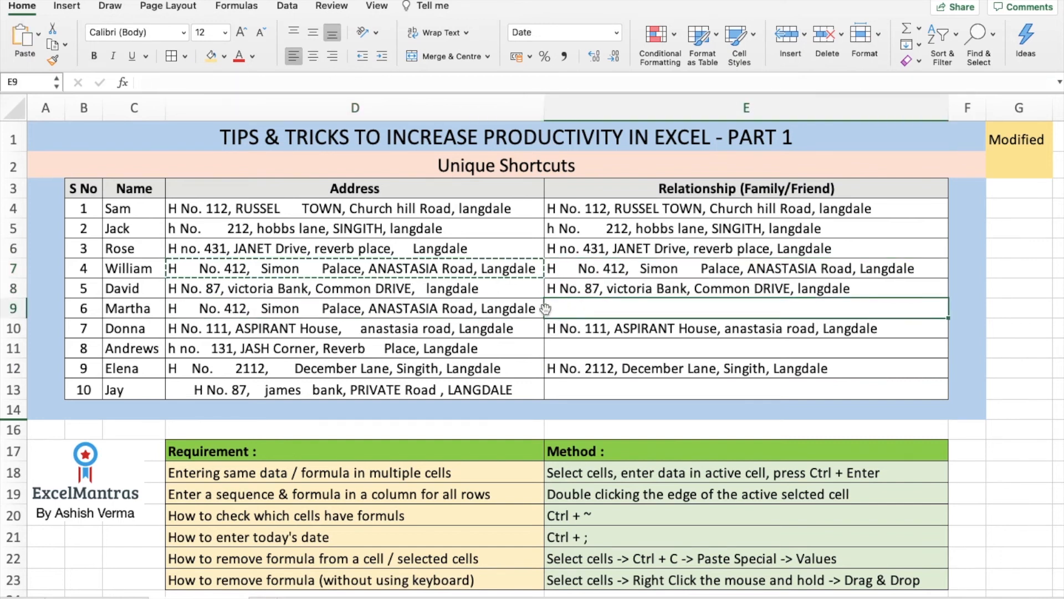
# Copy the addresses in D9, D11 and D13 into the adjacent Relationship cells E9, E11 and E13
pyautogui.click(505, 309)
pyautogui.hotkey('ctrl', 'c')
pyautogui.click(583, 308)
pyautogui.hotkey('ctrl', 'v')
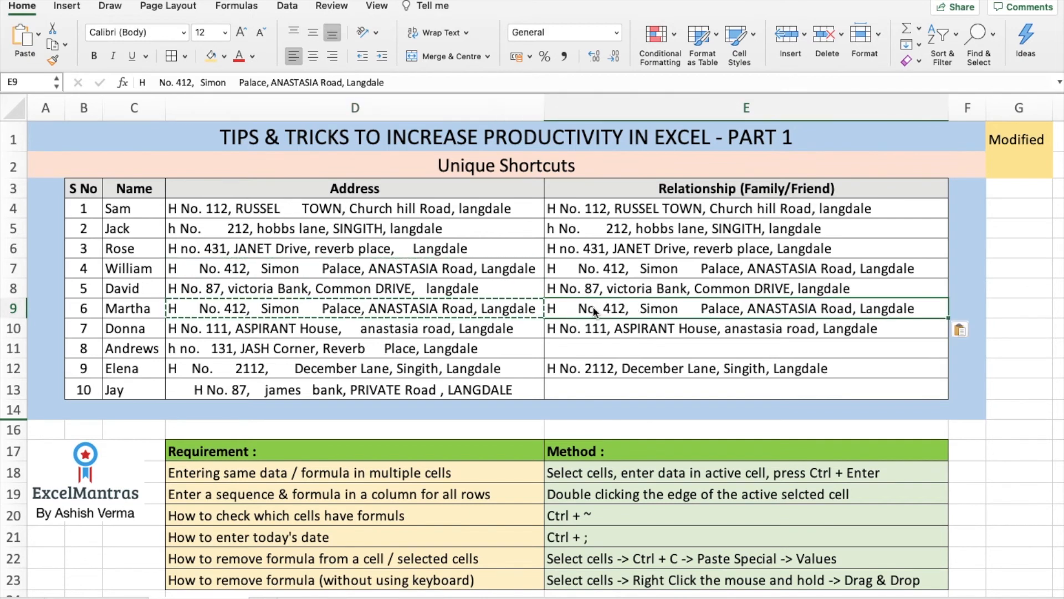
pyautogui.click(502, 345)
pyautogui.hotkey('ctrl', 'c')
pyautogui.click(571, 348)
pyautogui.hotkey('ctrl', 'v')
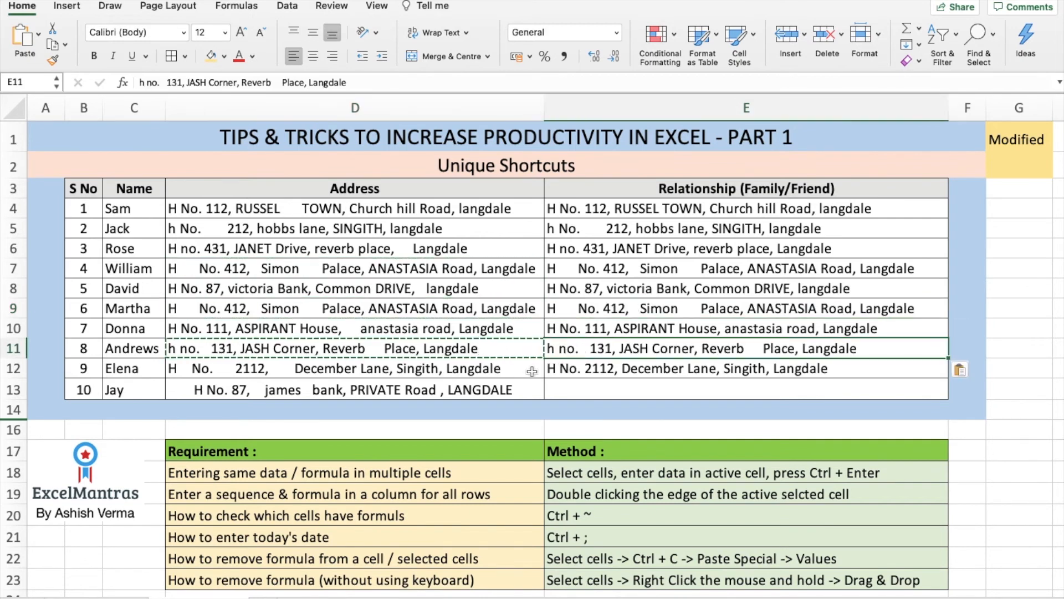
pyautogui.click(505, 389)
pyautogui.hotkey('ctrl', 'c')
pyautogui.click(571, 388)
pyautogui.hotkey('ctrl', 'v')
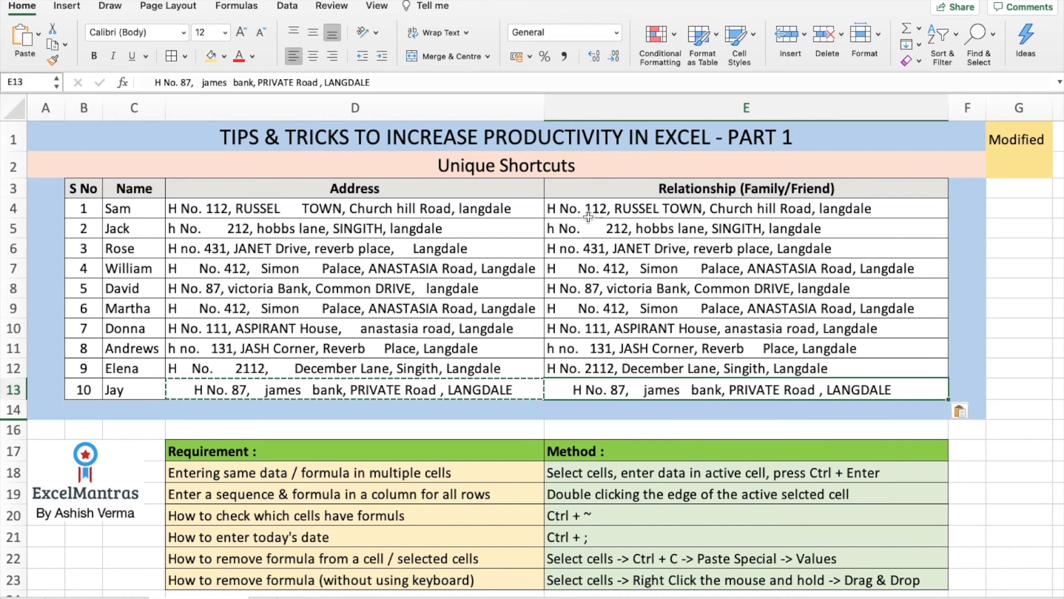
# End the copy mode and examine D4 and the cells E4 to E11 one by one for formulas or plain text
pyautogui.click(511, 210)
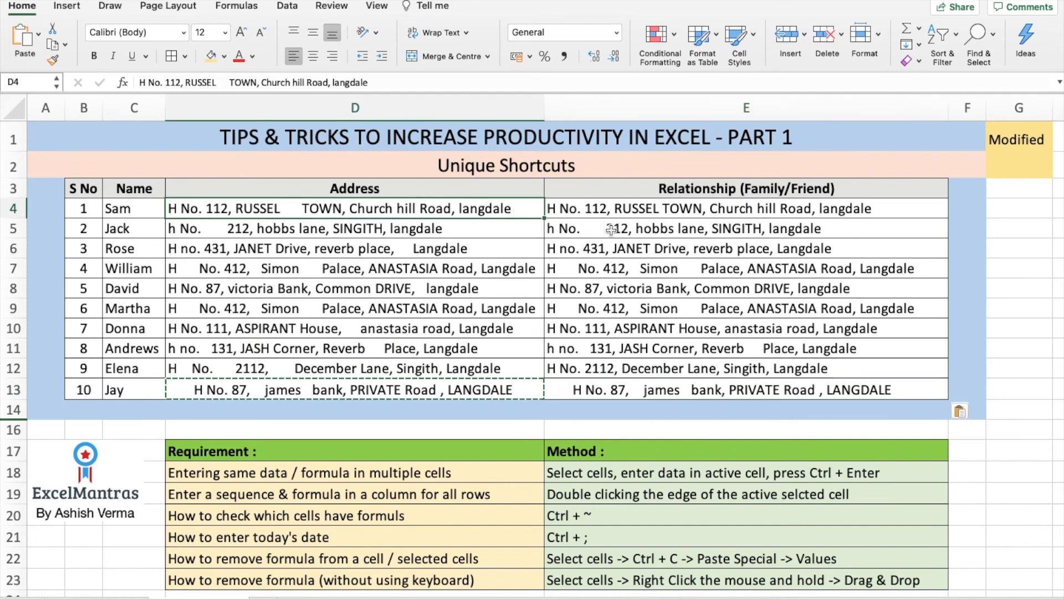
pyautogui.press('Escape')
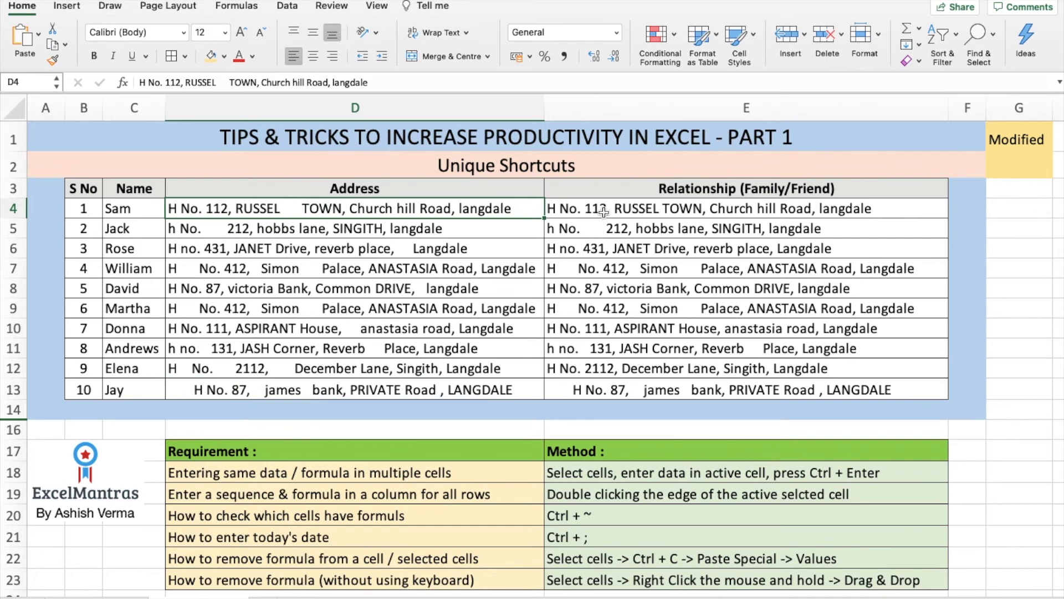
pyautogui.click(603, 212)
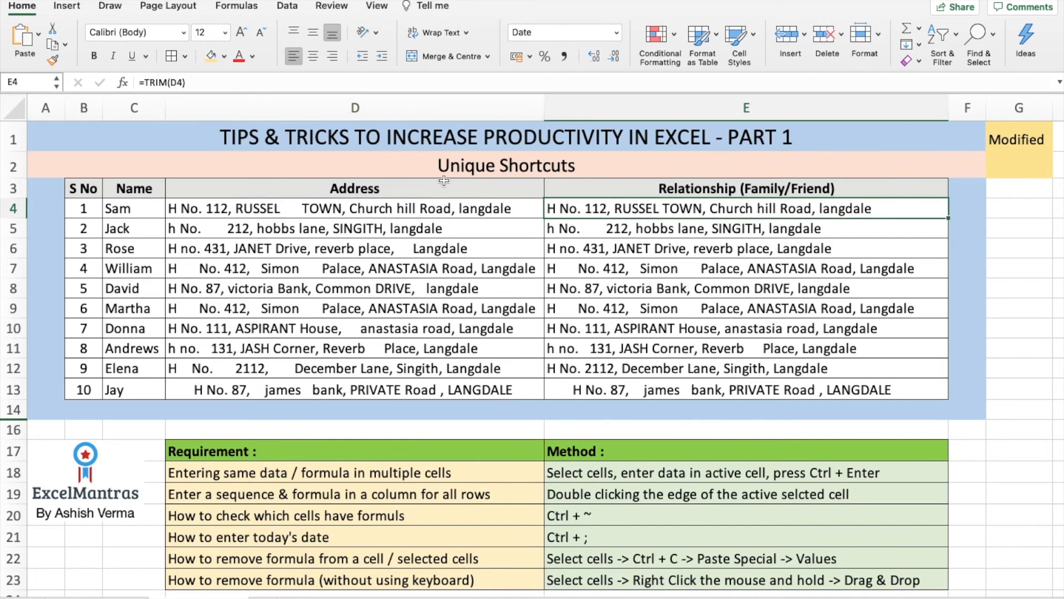
pyautogui.click(577, 230)
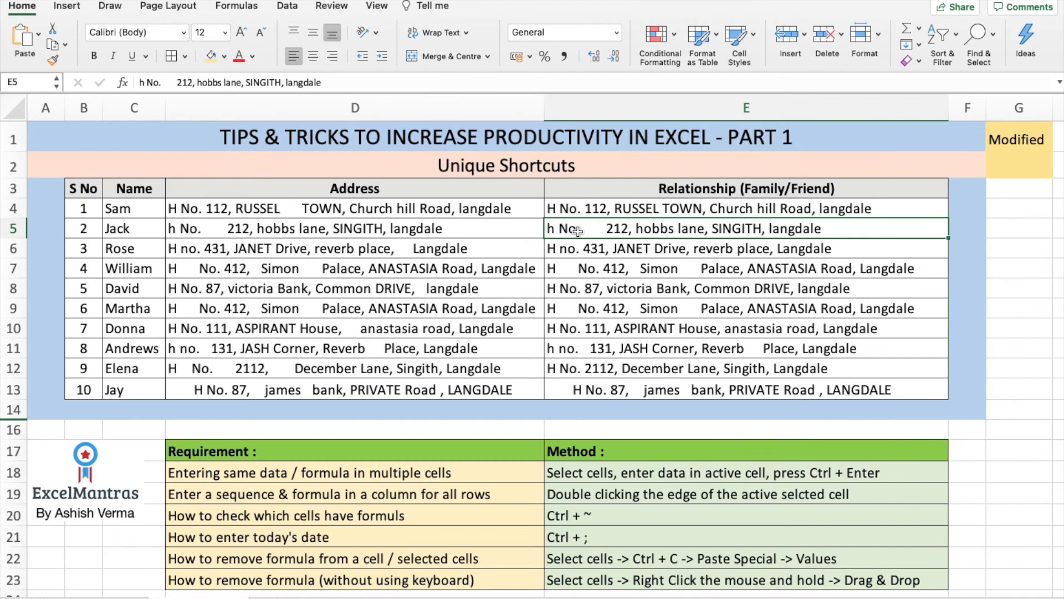
pyautogui.click(579, 251)
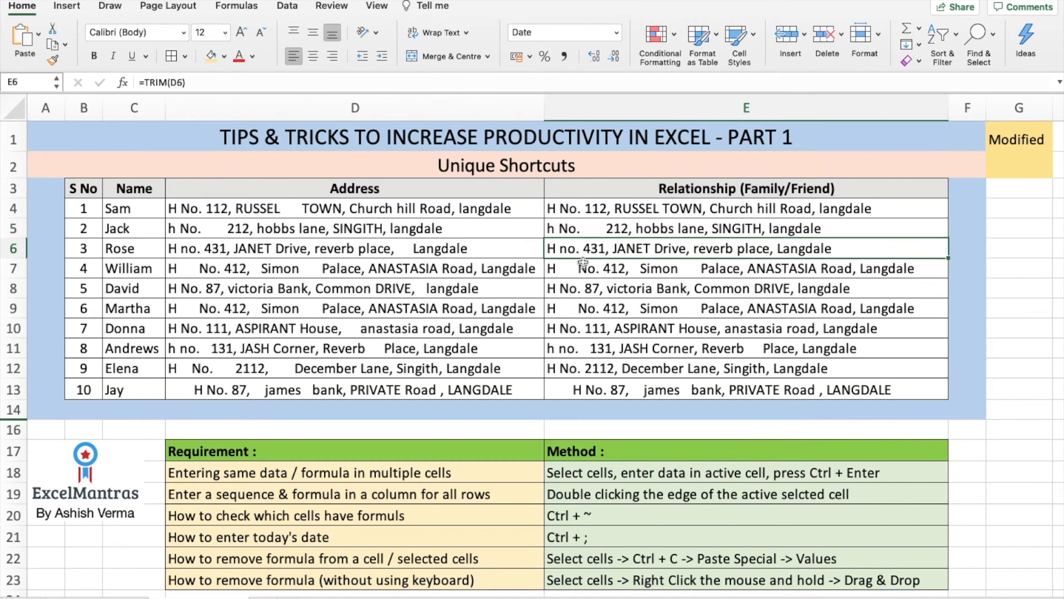
pyautogui.click(583, 269)
pyautogui.click(584, 289)
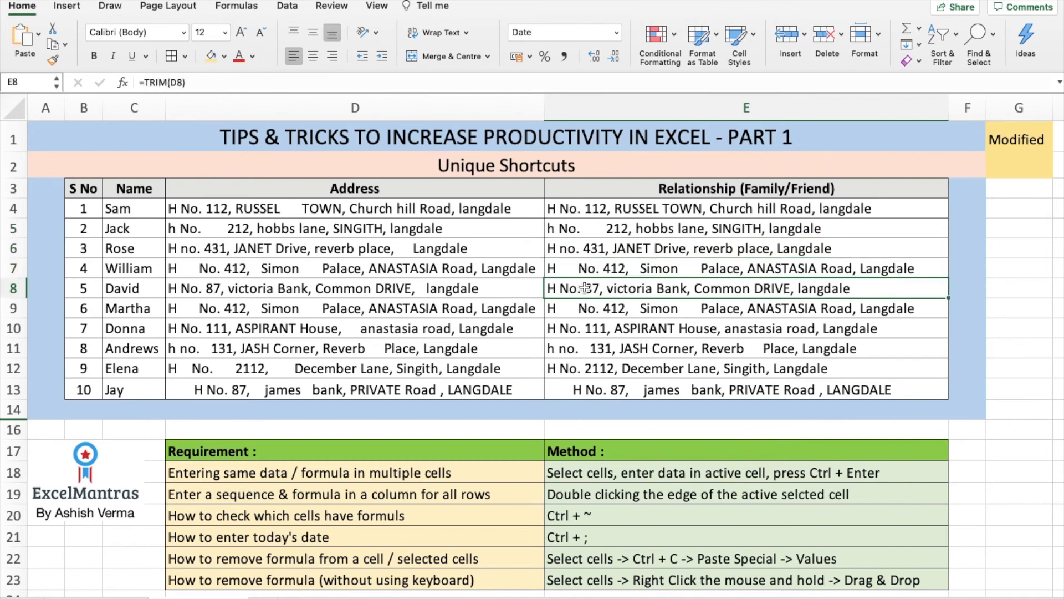
pyautogui.click(585, 305)
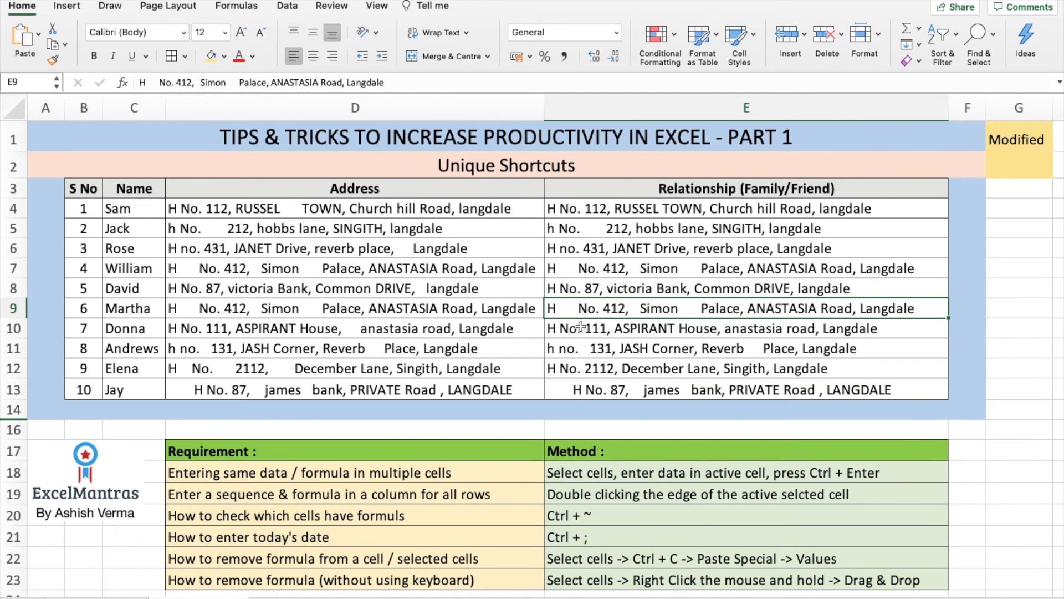
pyautogui.click(581, 327)
pyautogui.click(580, 346)
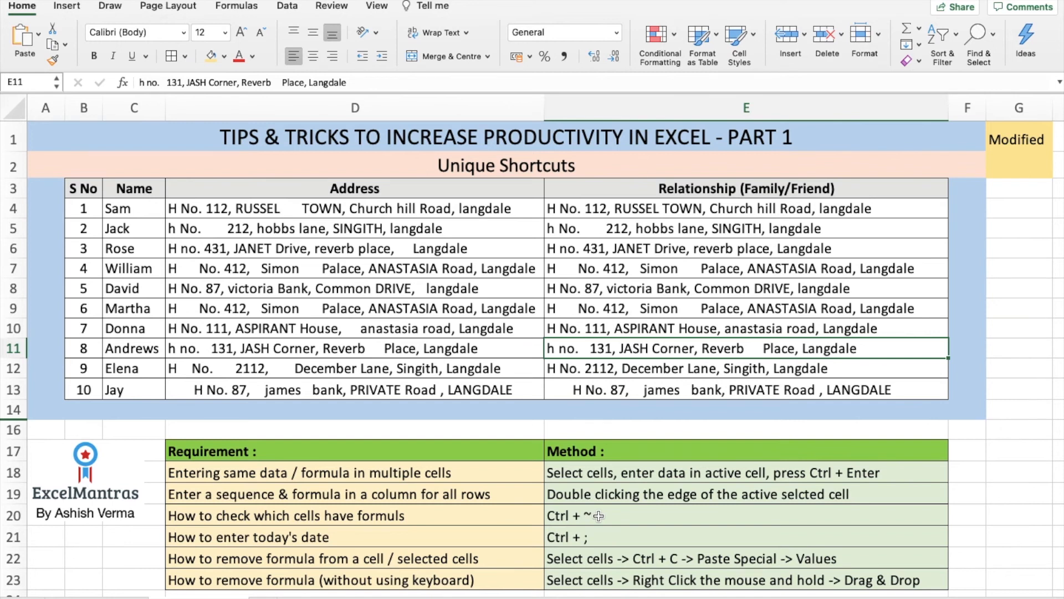
# Display the formulas across the whole sheet and examine the Relationship column, including cells E4, E6 and E8
pyautogui.hotkey('ctrl', '`')
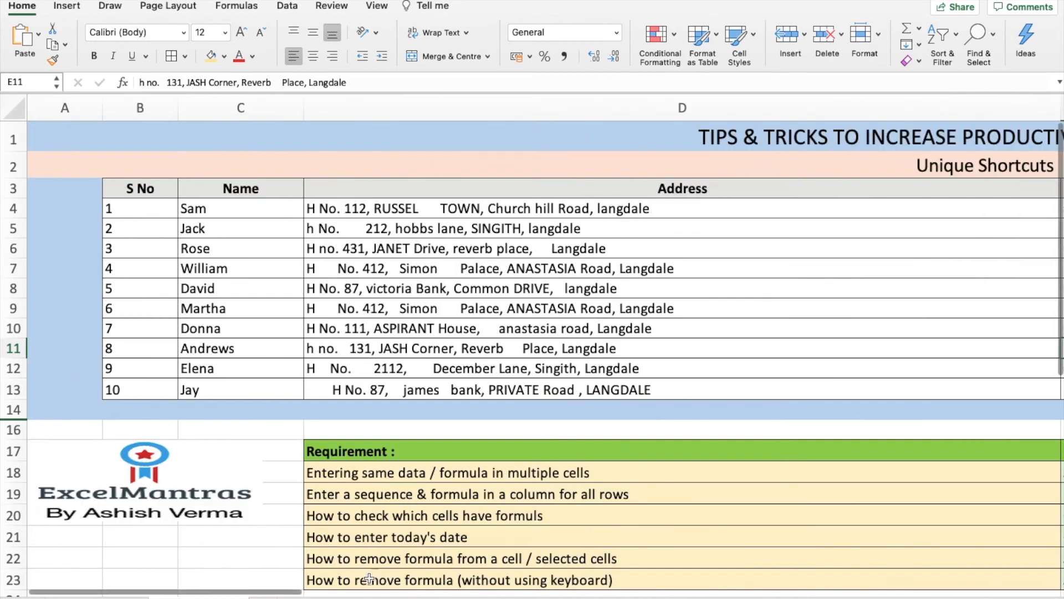
pyautogui.moveTo(288, 595); pyautogui.dragTo(536, 593)
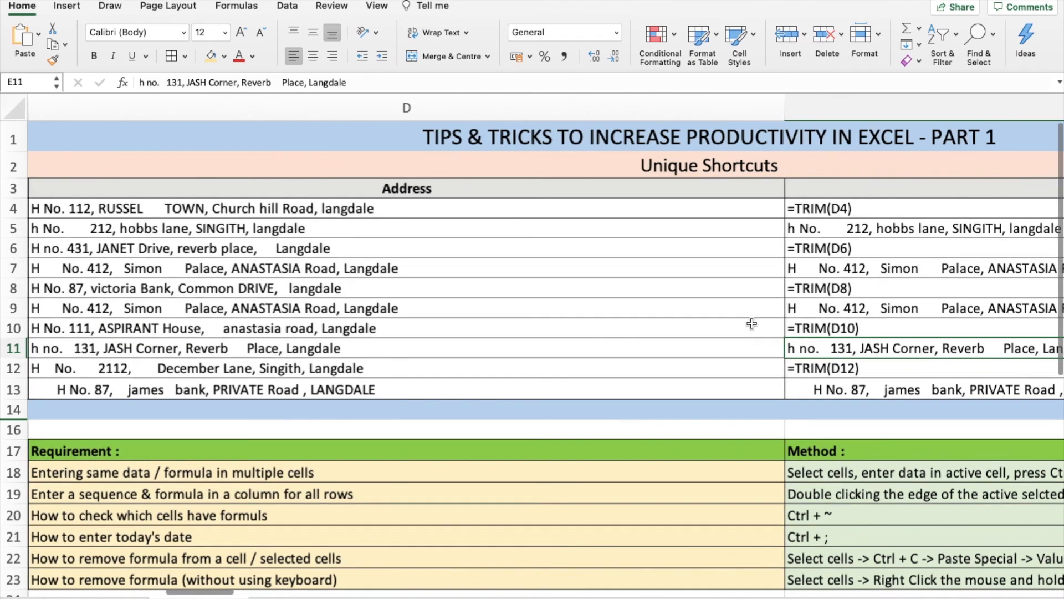
pyautogui.hscroll(-5, 753, 324)
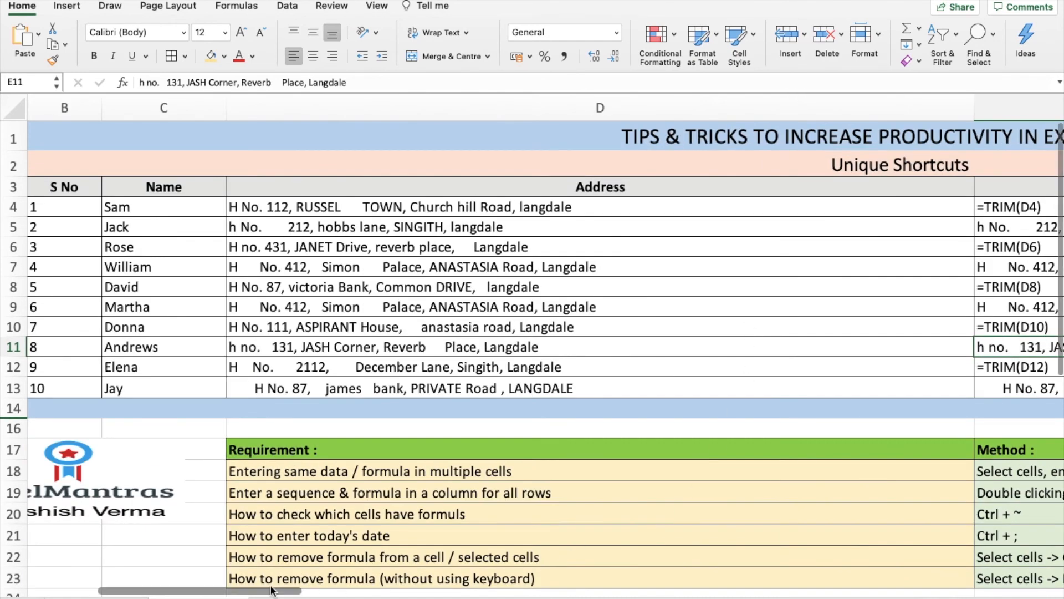
pyautogui.moveTo(233, 591); pyautogui.dragTo(469, 591)
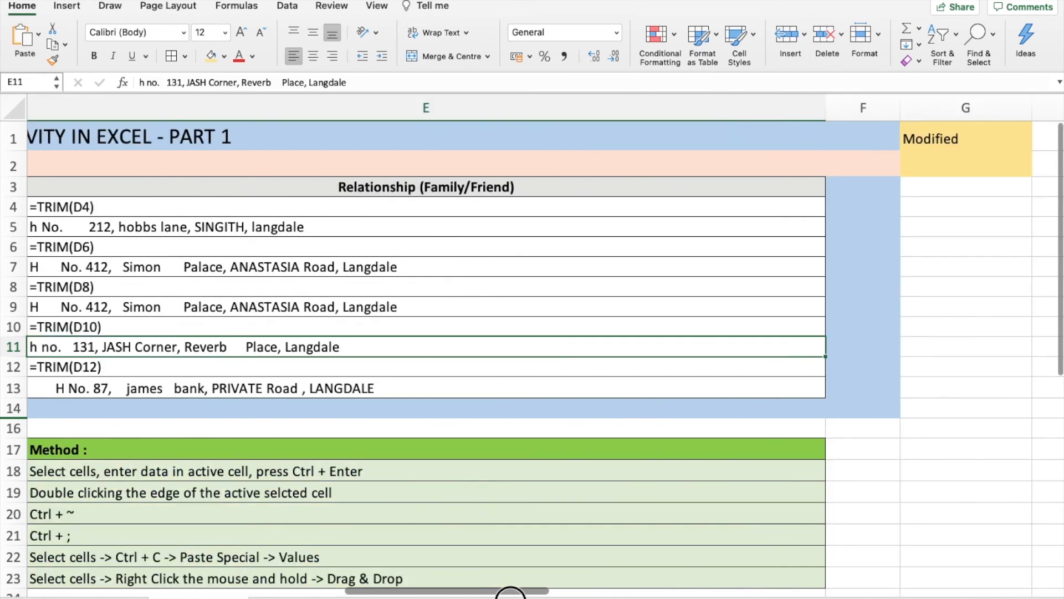
pyautogui.click(62, 207)
pyautogui.click(63, 246)
pyautogui.click(63, 287)
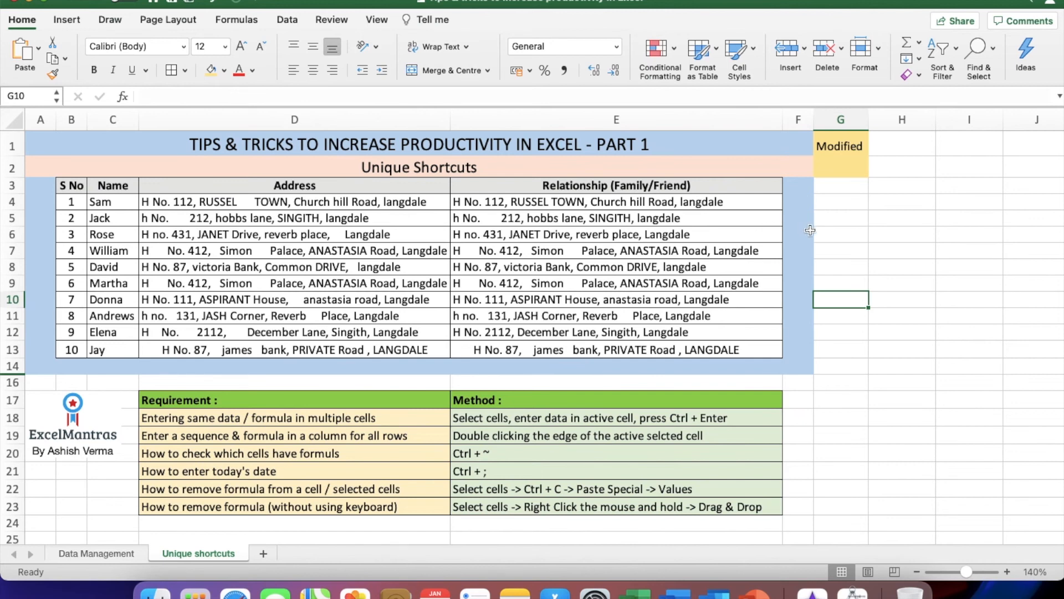
# Enter today's date, 24/01/21, as a fixed value in cell G2 below the Modified label
pyautogui.click(850, 169)
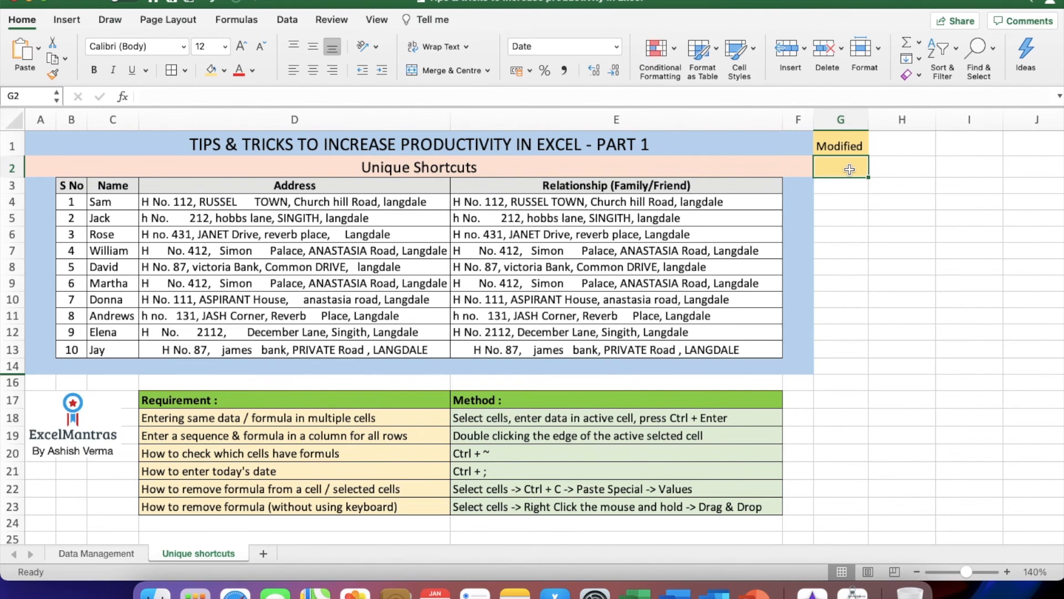
pyautogui.hotkey('ctrl', ';')
pyautogui.press('Return')
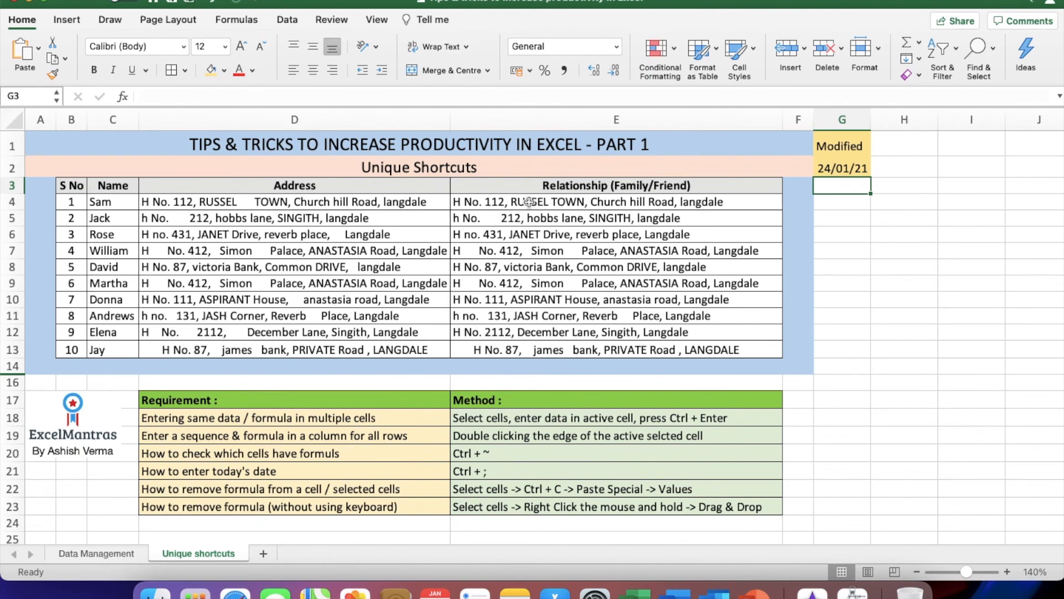
# Replace the formulas in E4:E13 with their values in place, and check the cells from E4 downward
pyautogui.click(504, 201)
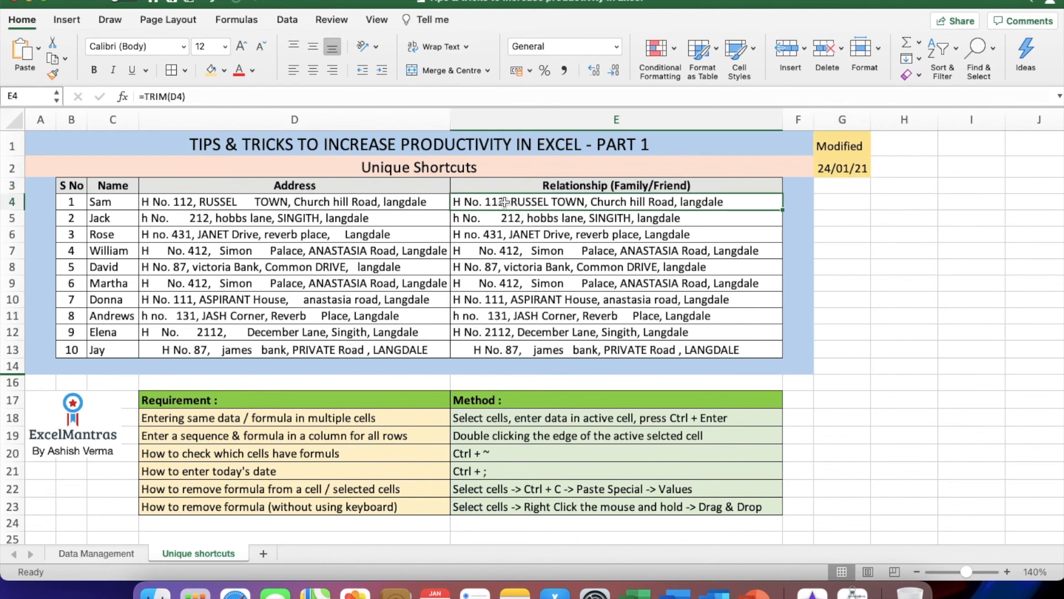
pyautogui.moveTo(502, 203); pyautogui.dragTo(501, 352)
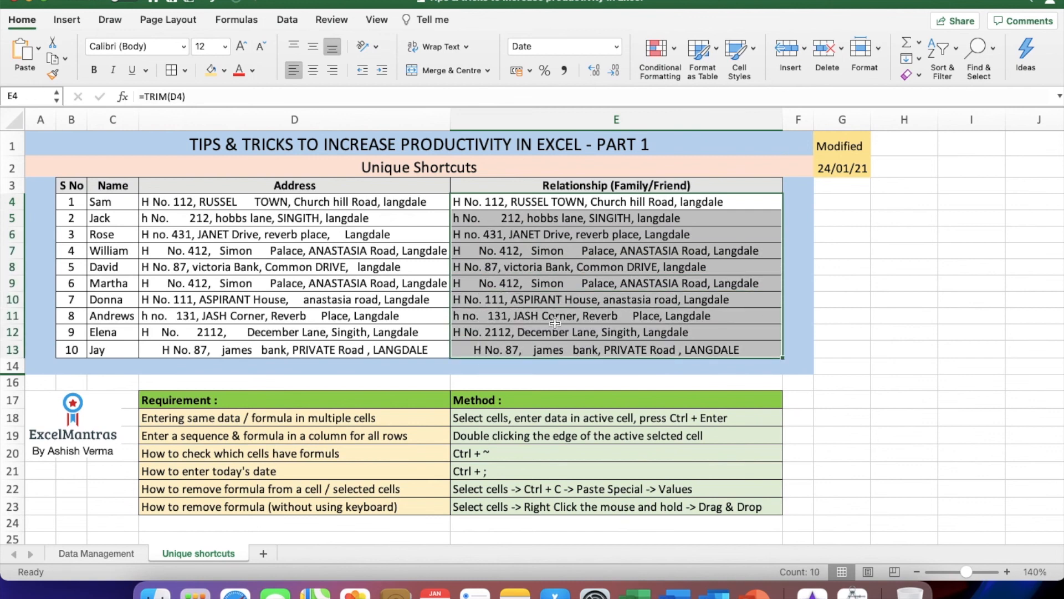
pyautogui.moveTo(528, 204); pyautogui.dragTo(525, 348)
pyautogui.press('super+c')
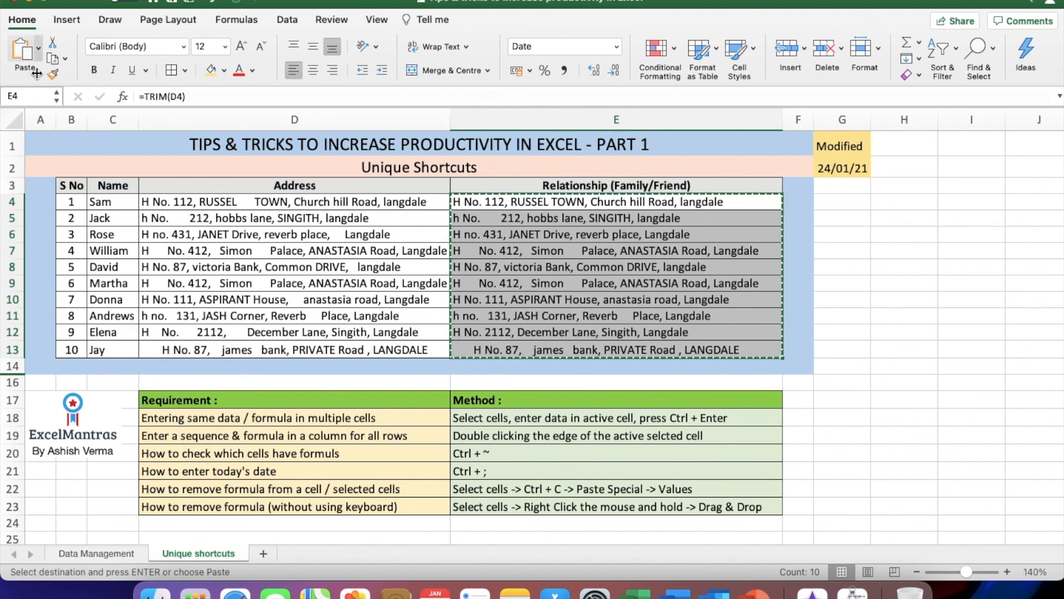
pyautogui.click(39, 49)
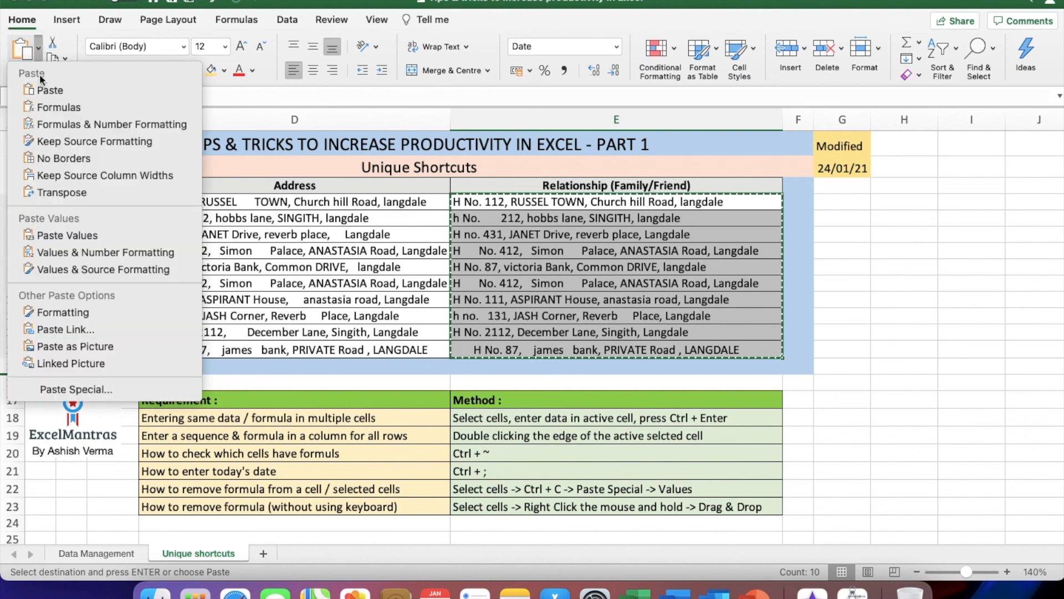
pyautogui.click(64, 238)
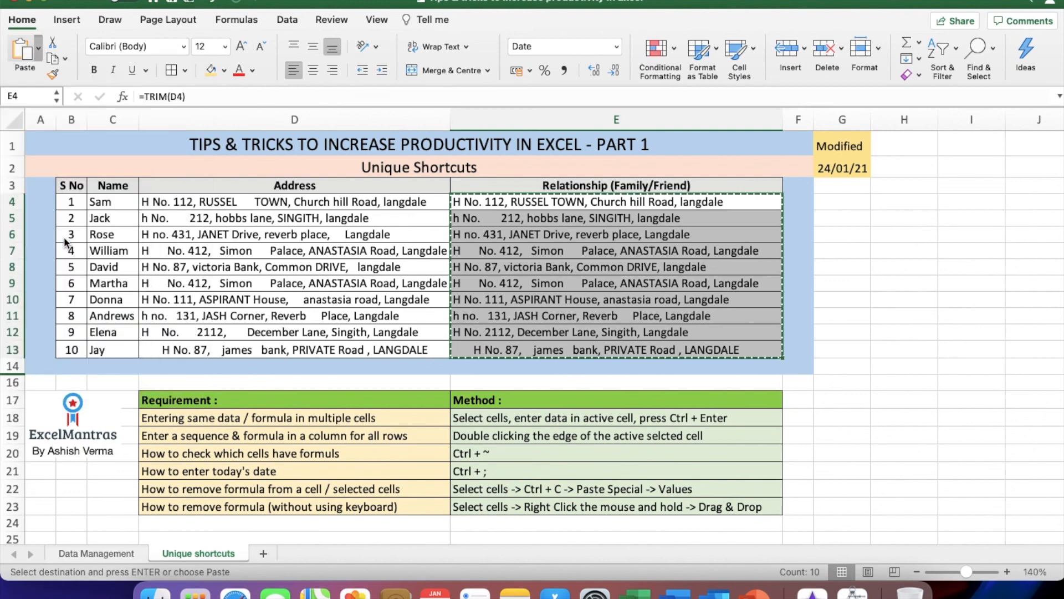
pyautogui.click(537, 201)
pyautogui.press('Down')
pyautogui.press('Down')
pyautogui.press('Down')
pyautogui.press('Down')
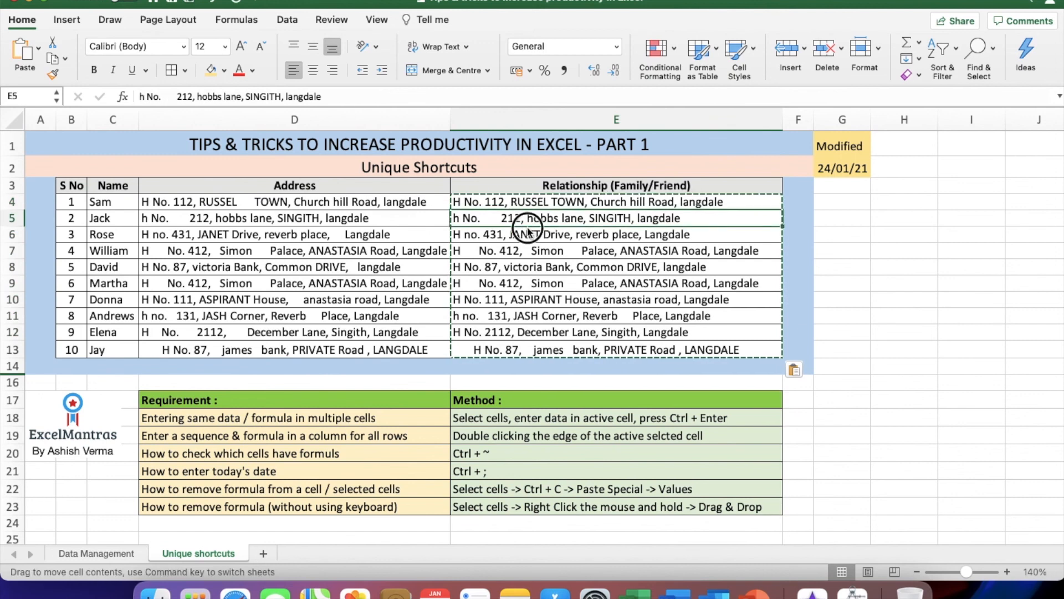
# Examine the remaining Relationship cells below E5, down to E12, for plain values or formulas
pyautogui.press('Down')
pyautogui.press('Down')
pyautogui.press('Down')
pyautogui.press('Down')
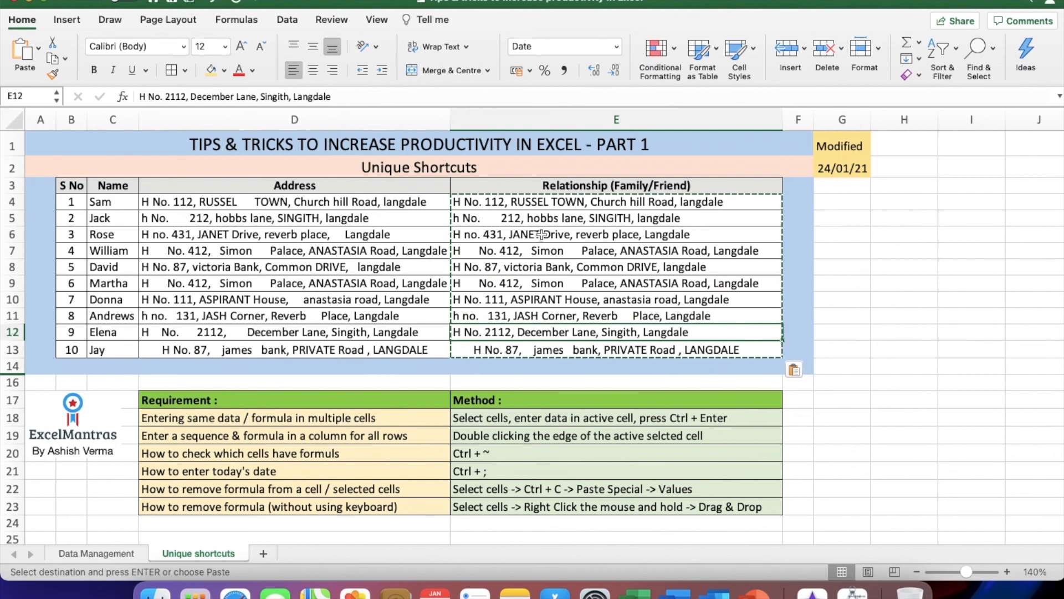
# Undo the values-only paste in E4:E13, check cells E4 to E7 for formulas, and end the copy mode
pyautogui.press('super+z')
pyautogui.click(515, 203)
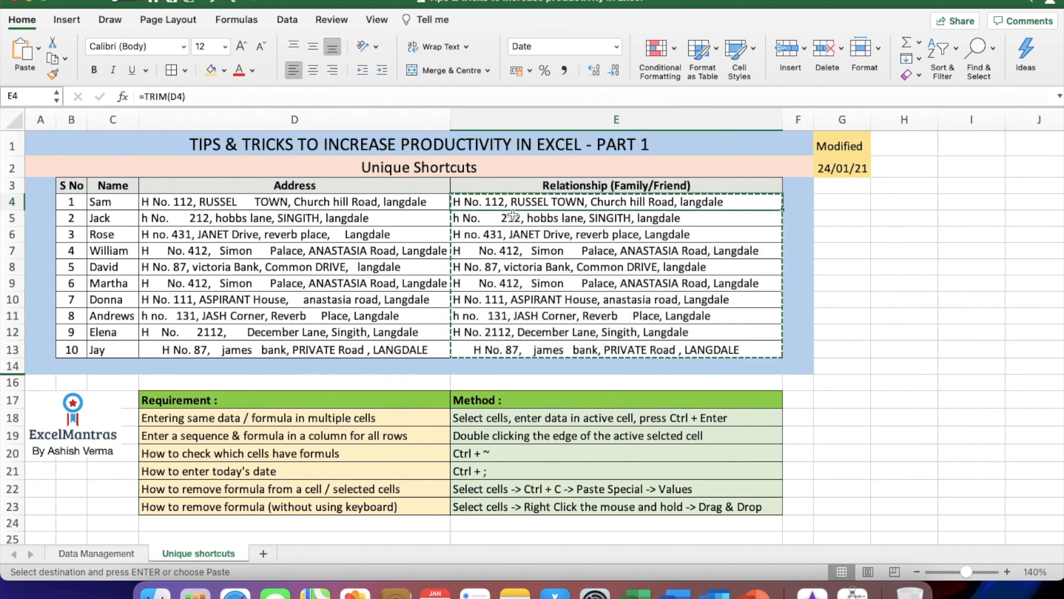
pyautogui.click(511, 219)
pyautogui.click(510, 235)
pyautogui.click(509, 253)
pyautogui.click(542, 203)
pyautogui.press('Escape')
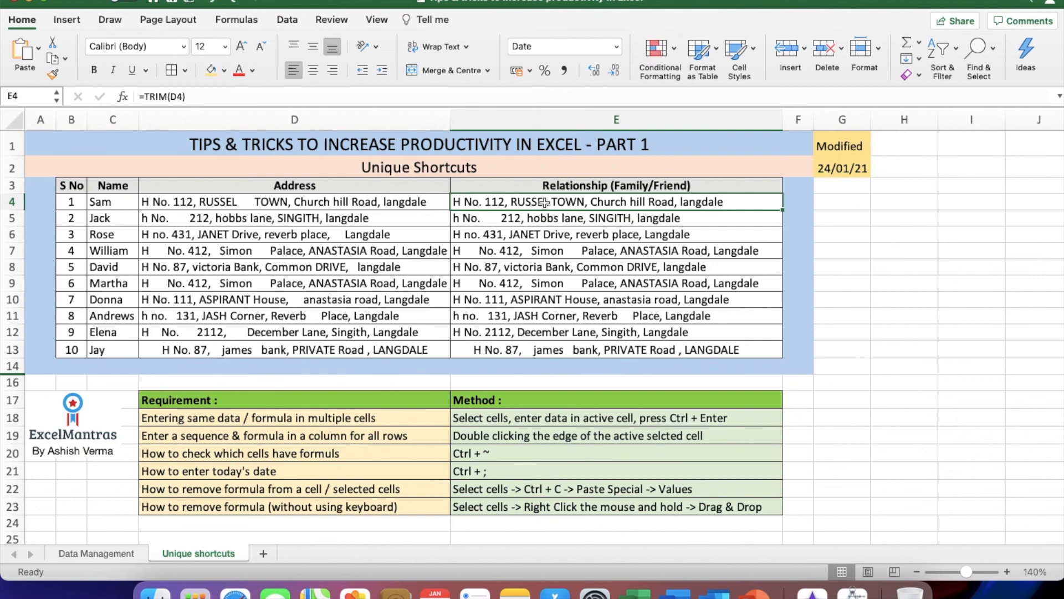
# Convert the formulas in E4:E13 to values in place with Copy Here as Values Only, and check the converted range
pyautogui.moveTo(535, 203); pyautogui.dragTo(522, 348)
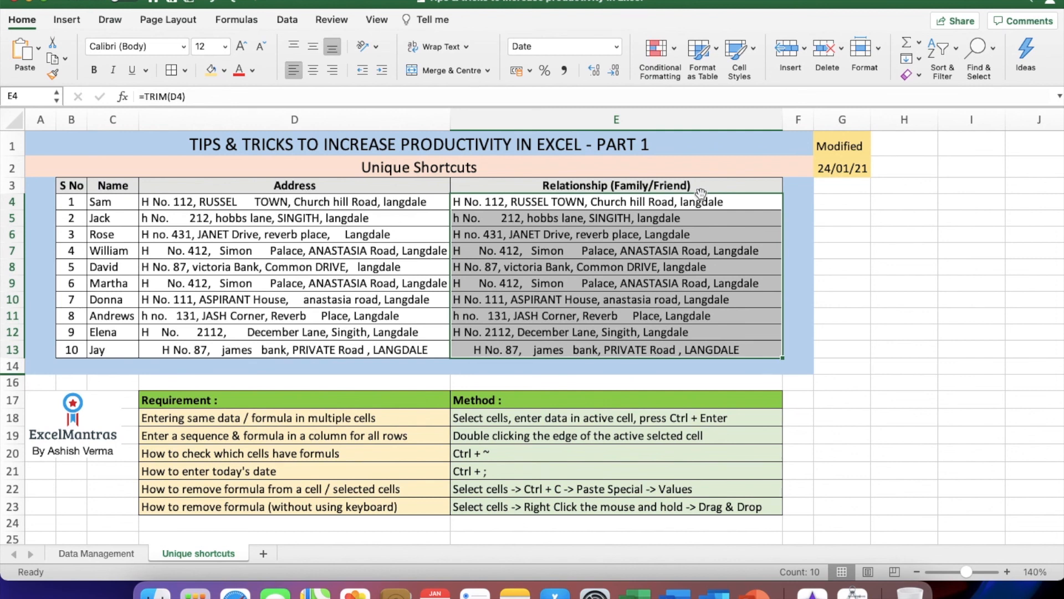
pyautogui.moveTo(701, 193); pyautogui.dragTo(682, 207)
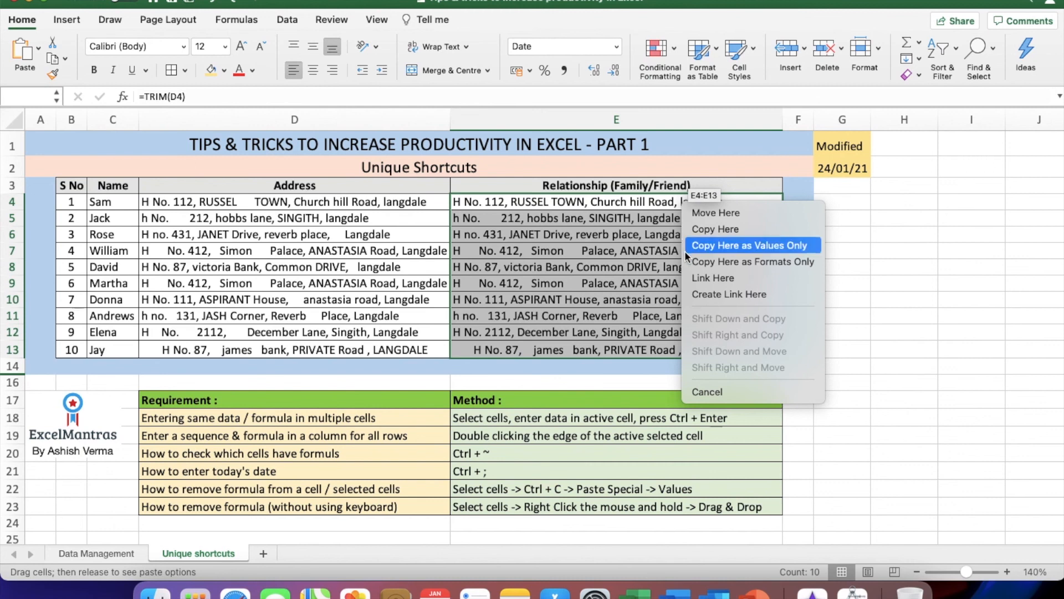
pyautogui.click(771, 248)
pyautogui.click(600, 238)
pyautogui.moveTo(533, 209); pyautogui.dragTo(518, 350)
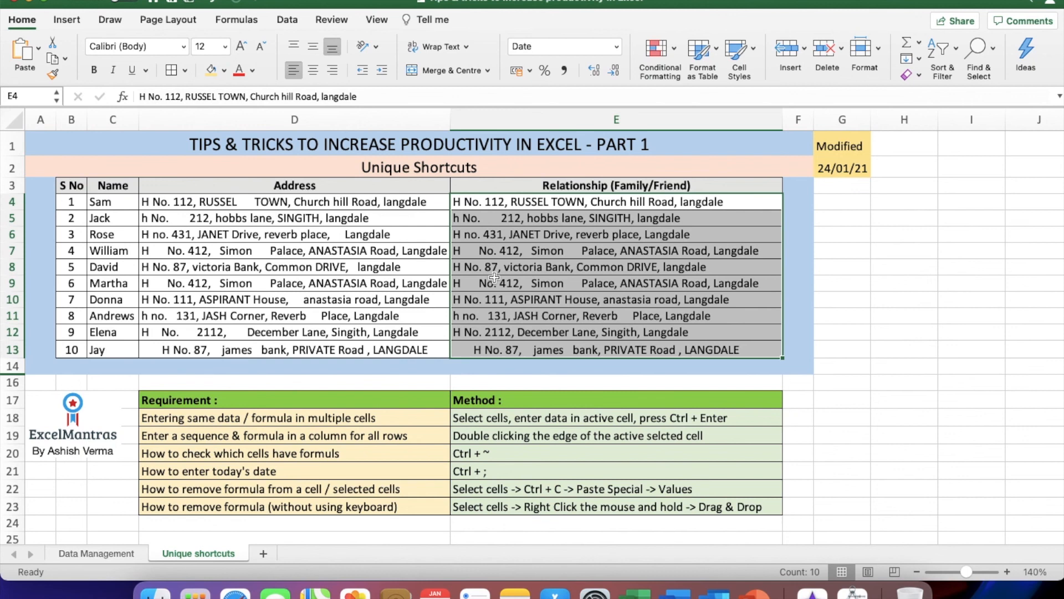
pyautogui.click(891, 301)
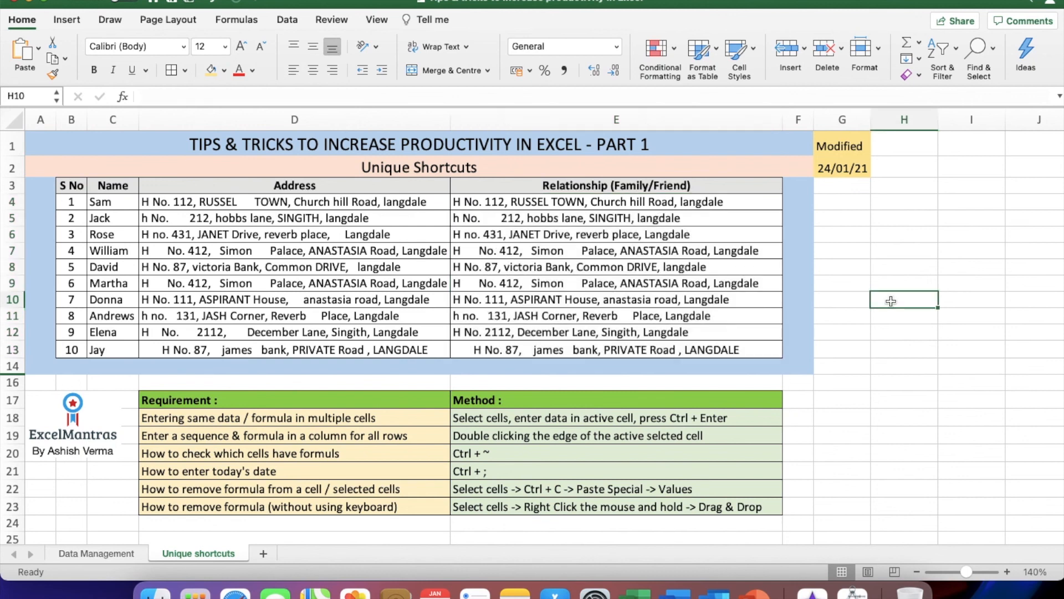